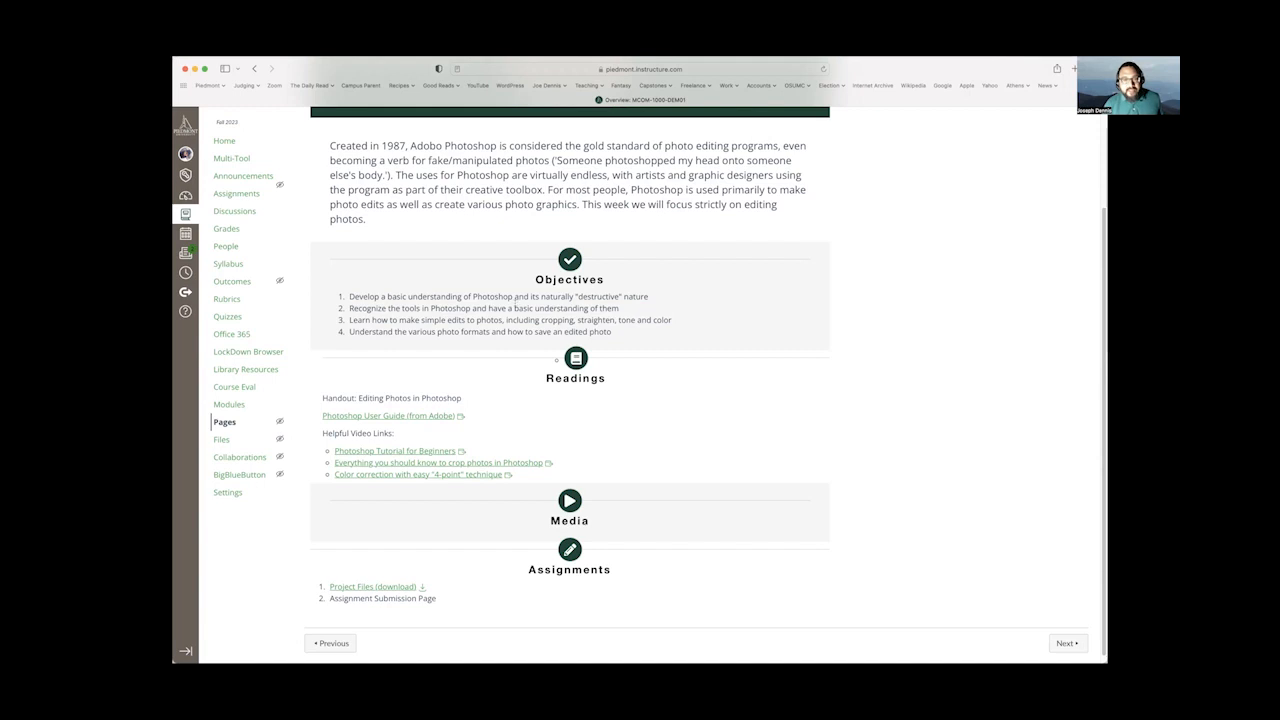
# Download ProjectFiles.zip from the Assignments section of the Photo Editing course page.
pyautogui.scroll(-1, 468, 384)
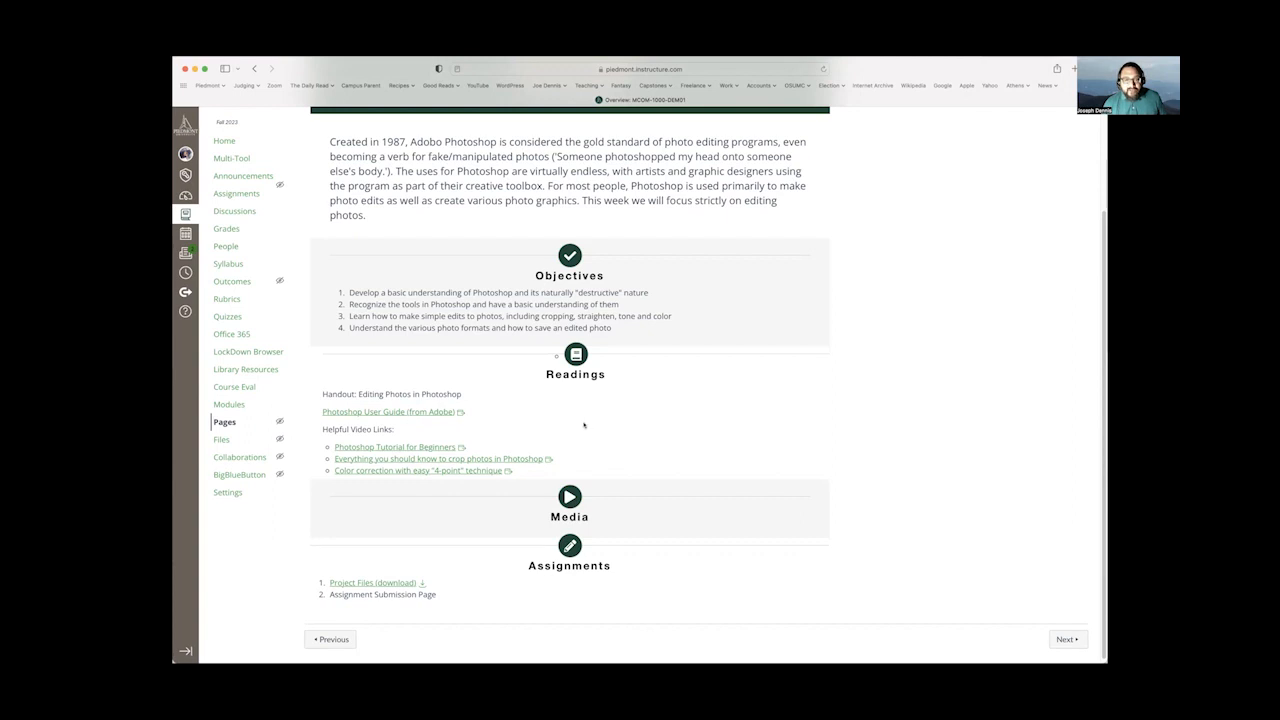
pyautogui.scroll(-1, 580, 428)
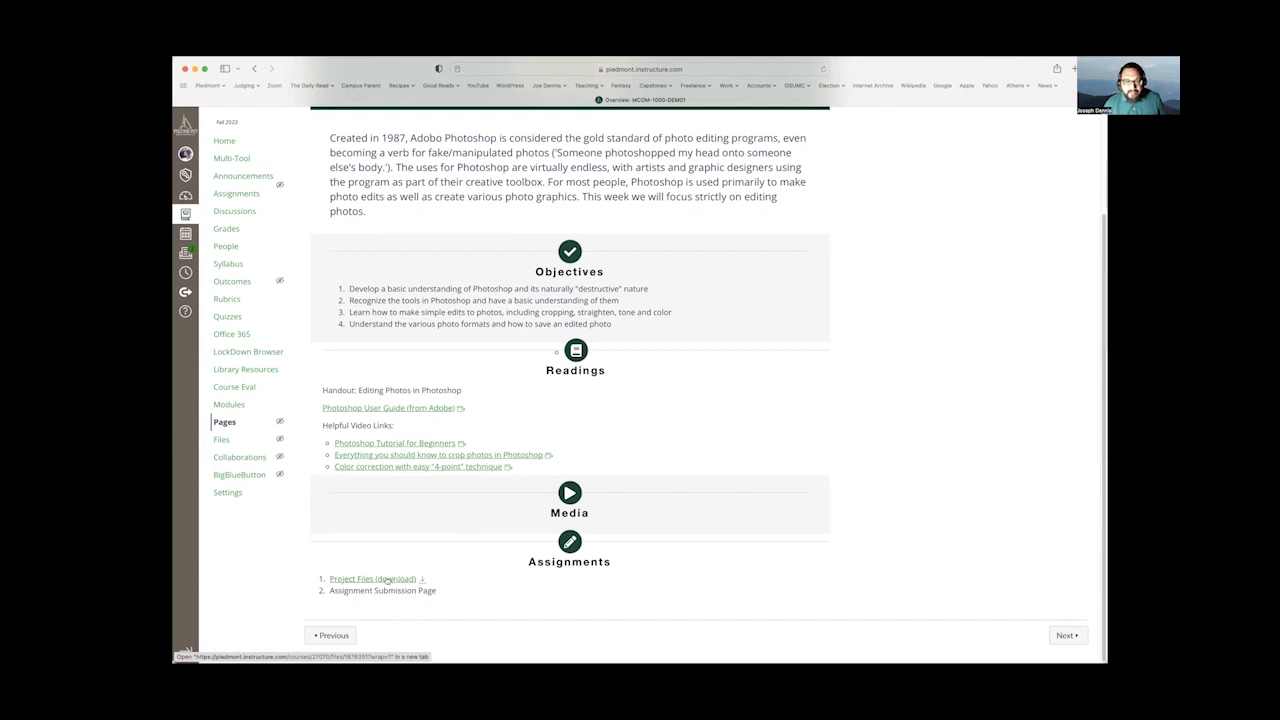
pyautogui.click(387, 579)
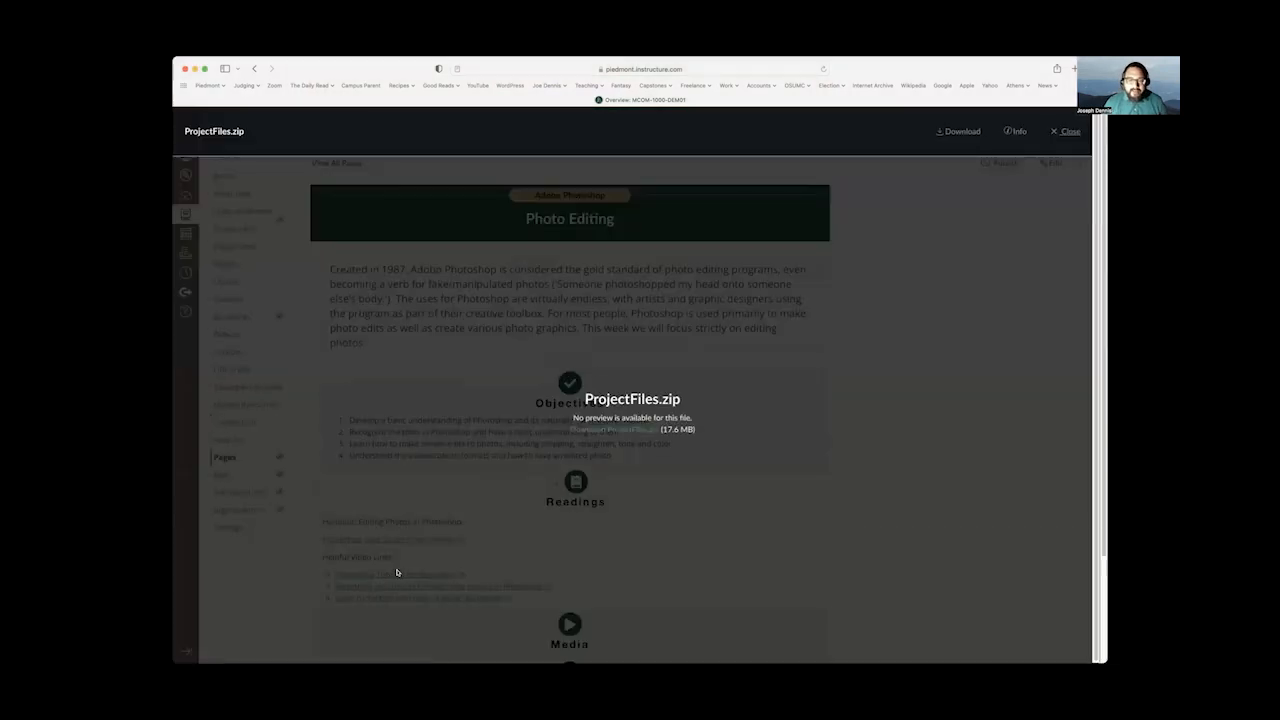
pyautogui.click(618, 428)
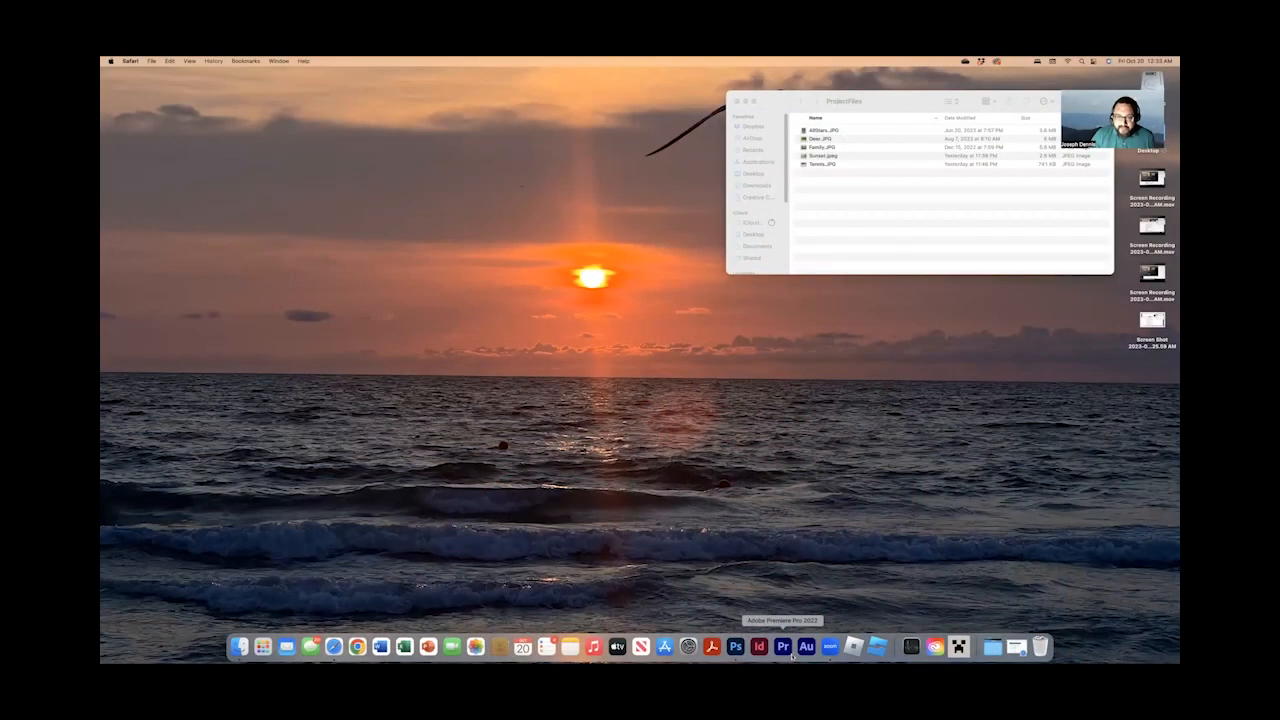
# Launch Adobe Photoshop and reposition its window so the ProjectFiles folder window behind it can be reached.
pyautogui.click(735, 647)
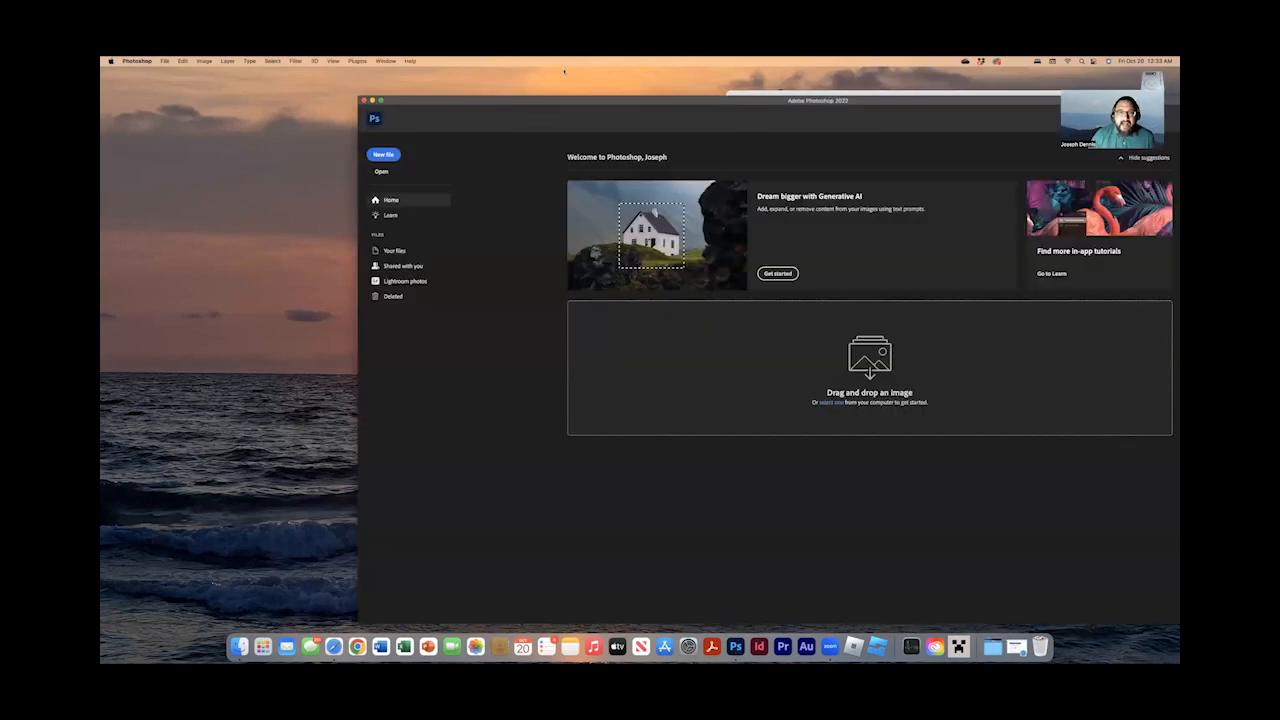
pyautogui.moveTo(589, 101); pyautogui.dragTo(510, 82)
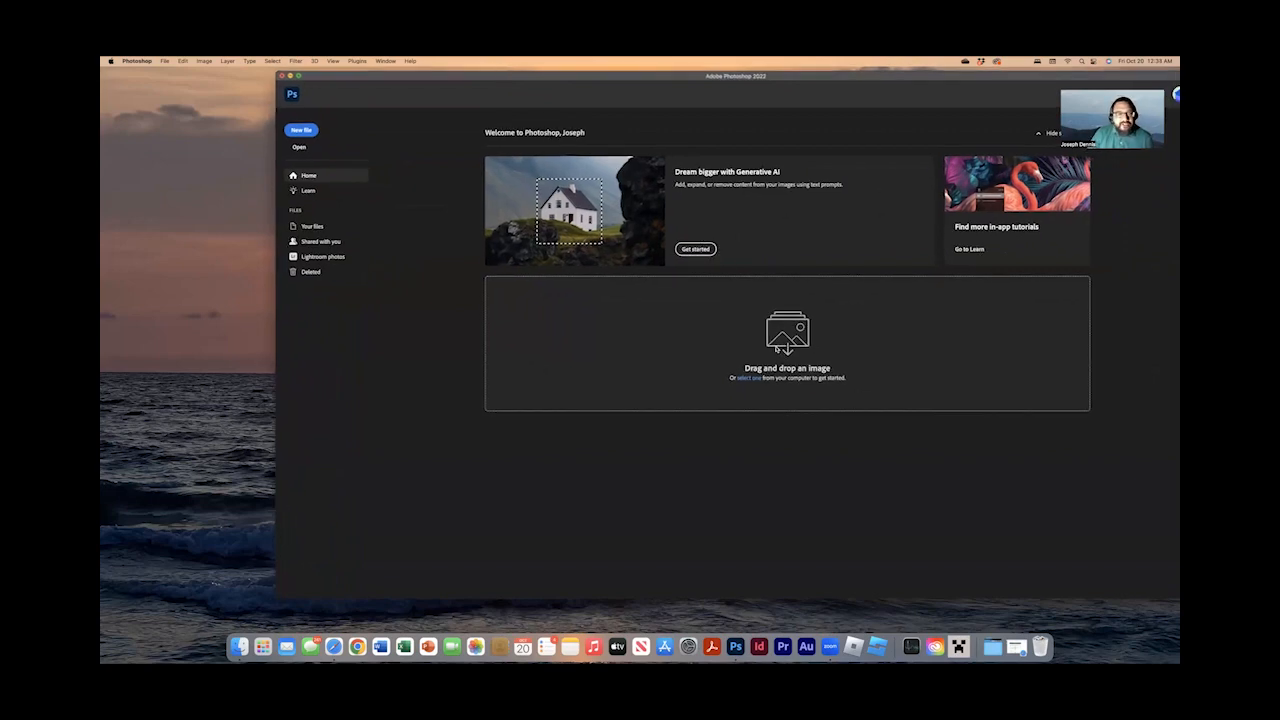
pyautogui.moveTo(856, 75); pyautogui.dragTo(730, 73)
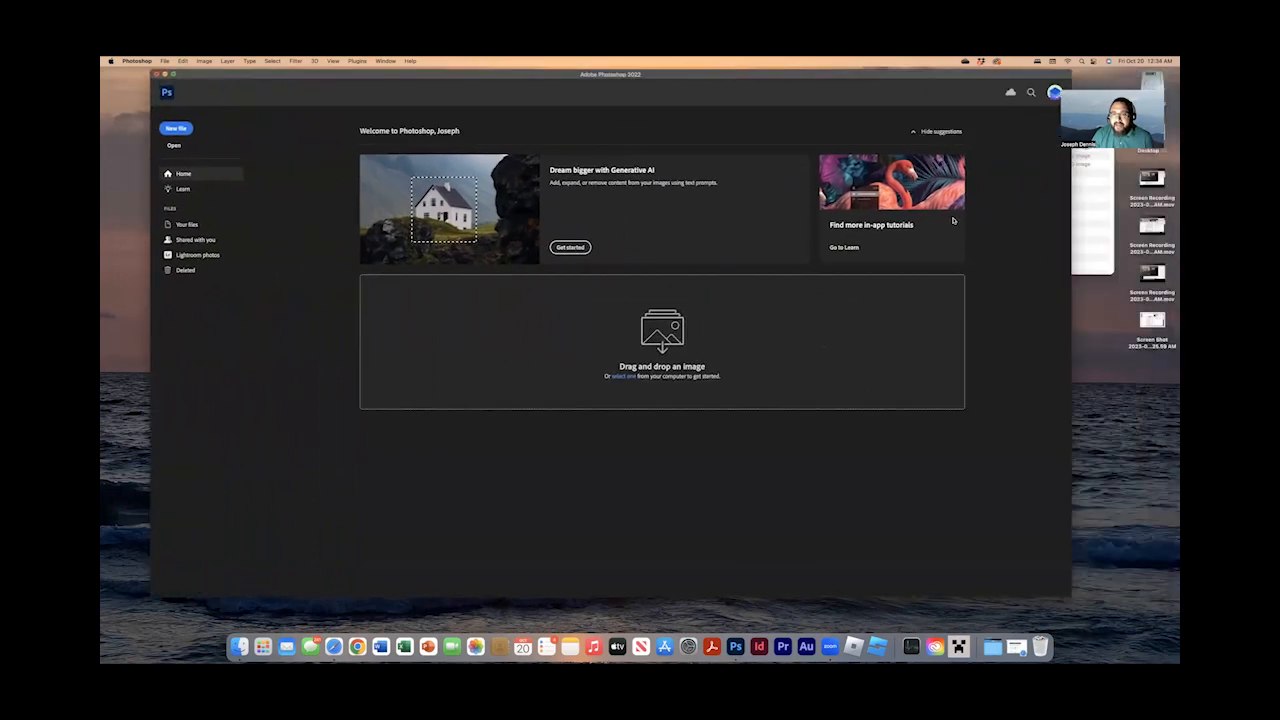
# Preview AllStars.JPG from the ProjectFiles folder to examine the uncropped team photo, and close the preview.
pyautogui.click(1071, 235)
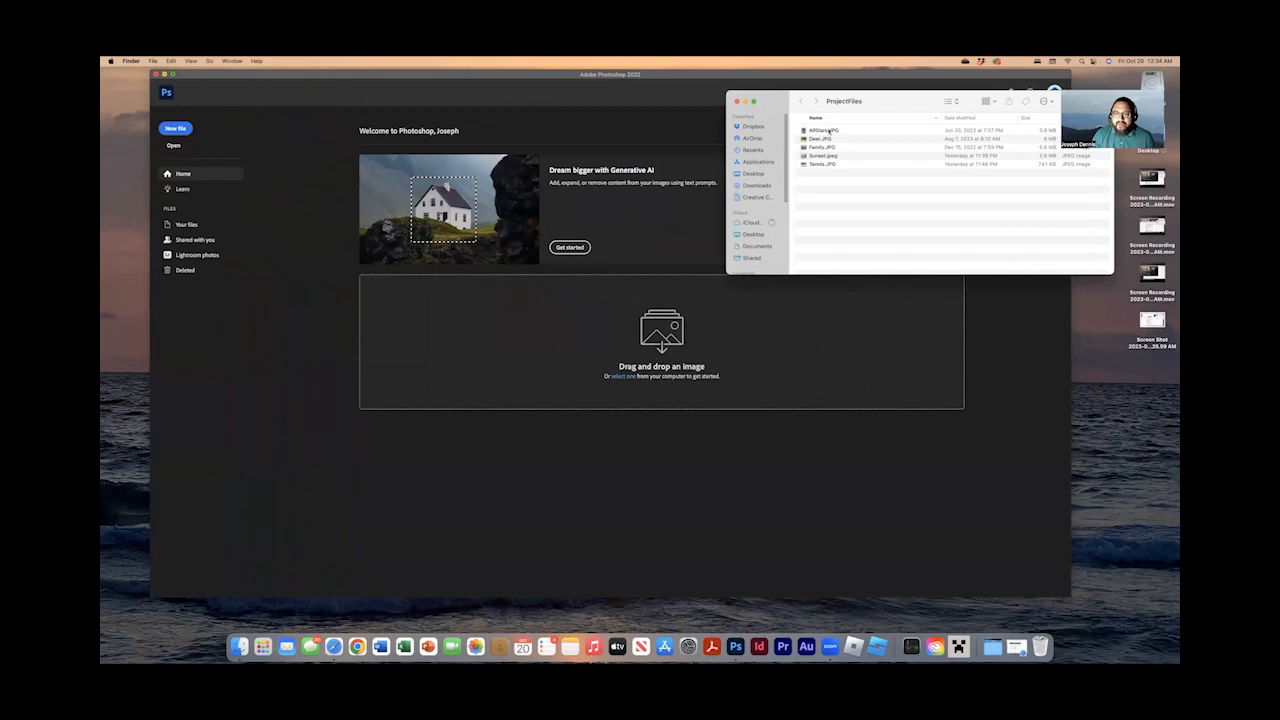
pyautogui.click(829, 132)
pyautogui.doubleClick(829, 132)
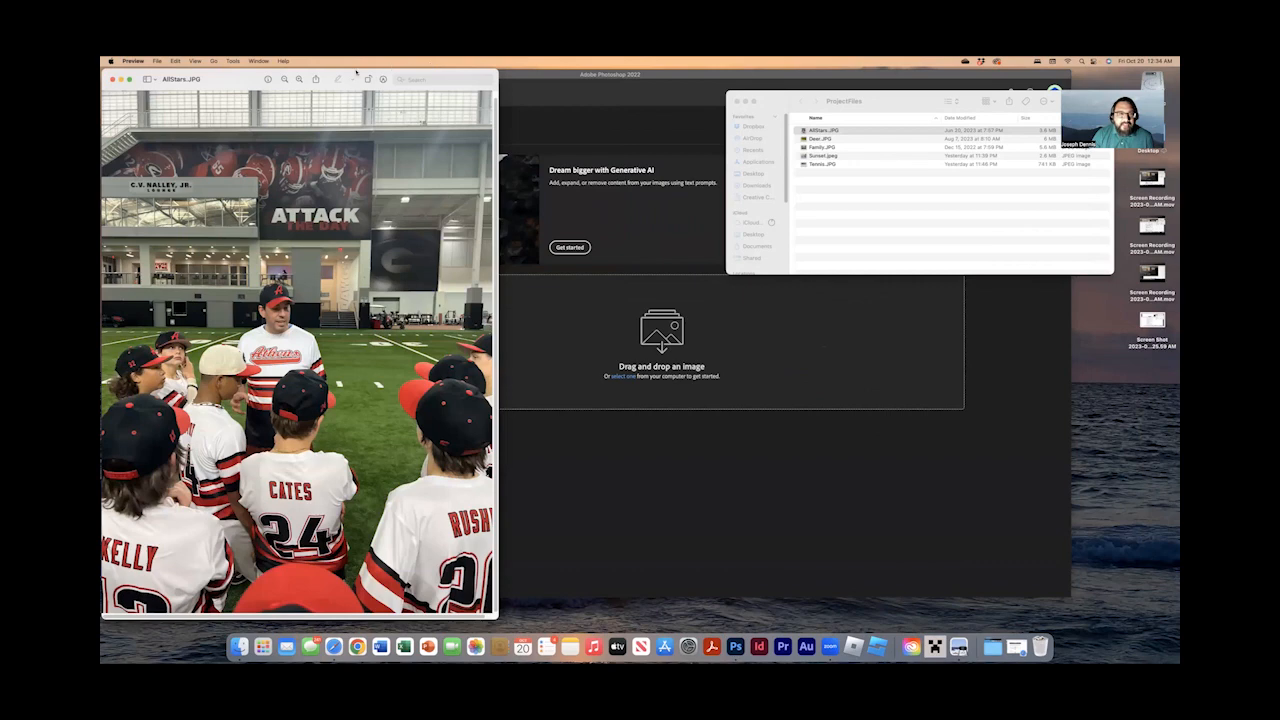
pyautogui.moveTo(356, 72); pyautogui.dragTo(546, 84)
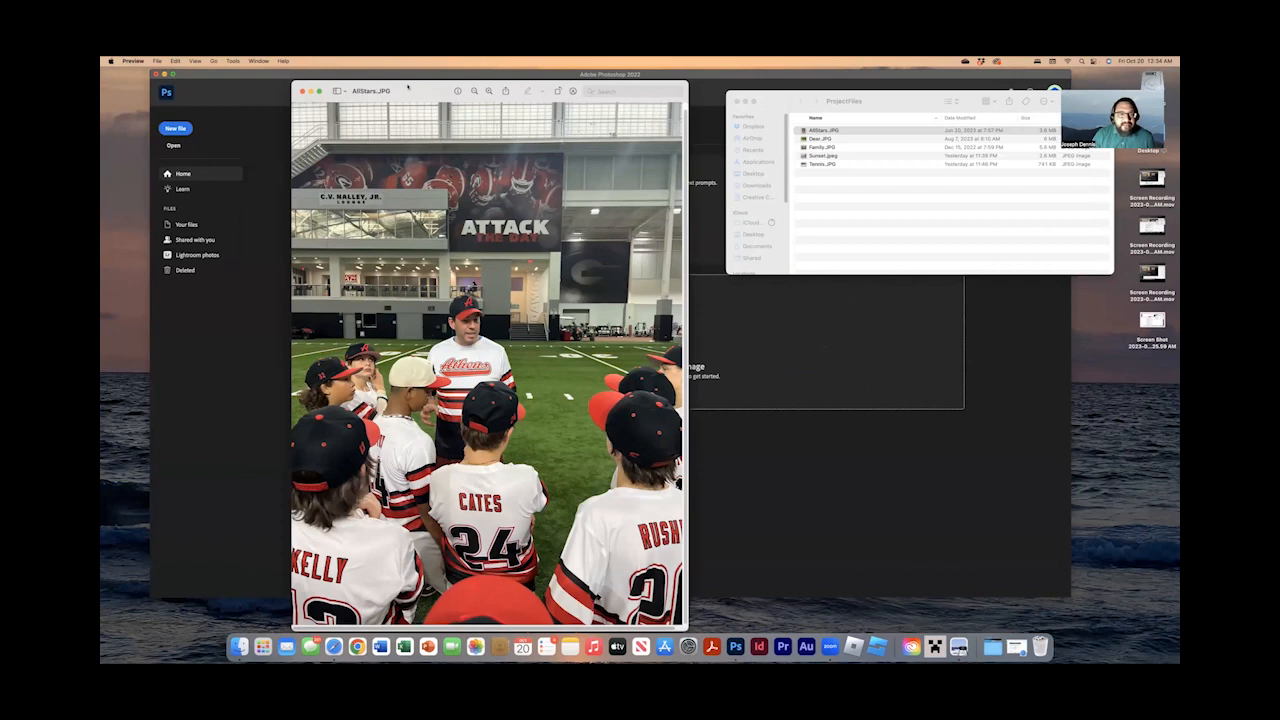
pyautogui.moveTo(410, 85); pyautogui.dragTo(415, 83)
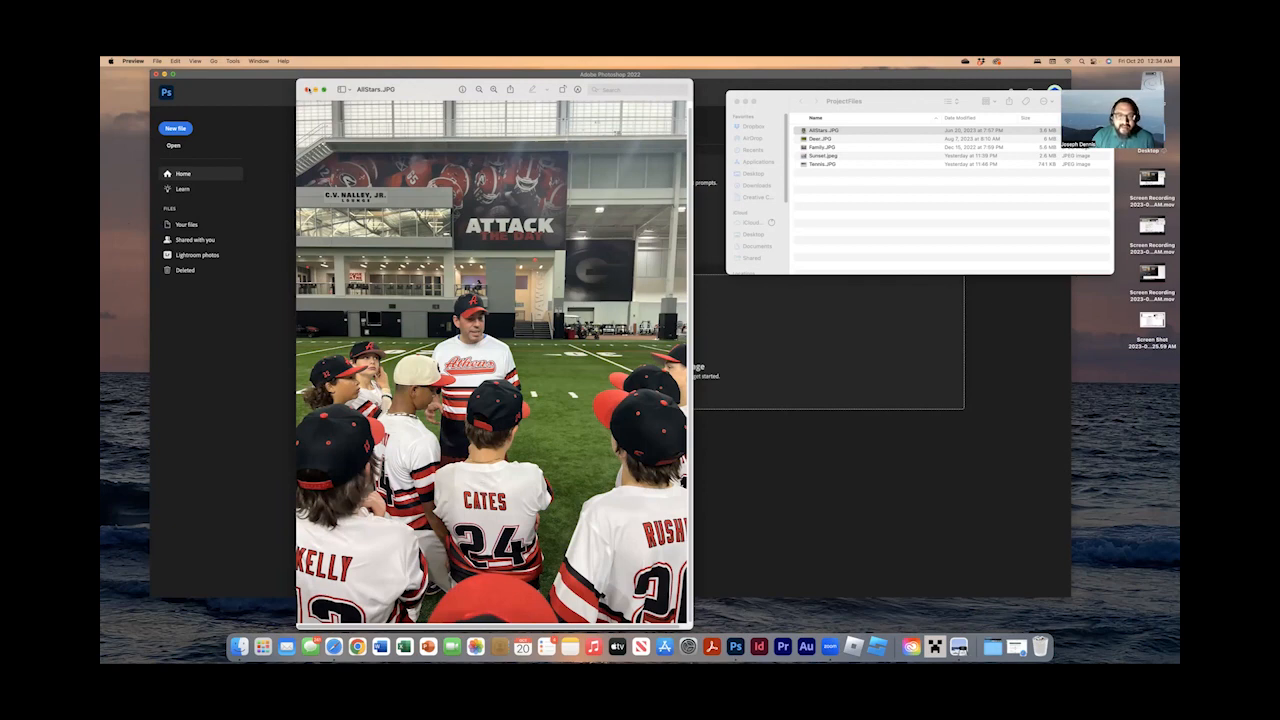
pyautogui.click(308, 90)
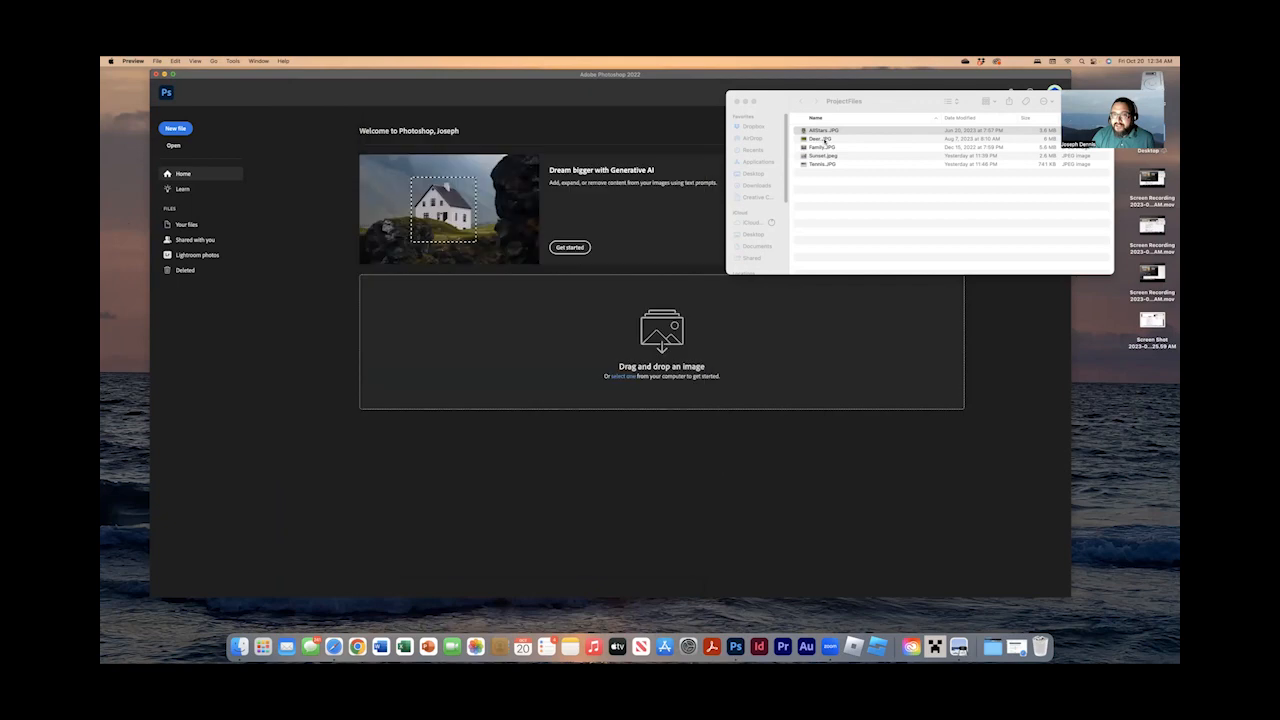
# Preview the Deer.JPG and Family.JPG photos from the ProjectFiles folder.
pyautogui.click(823, 140)
pyautogui.click(823, 140)
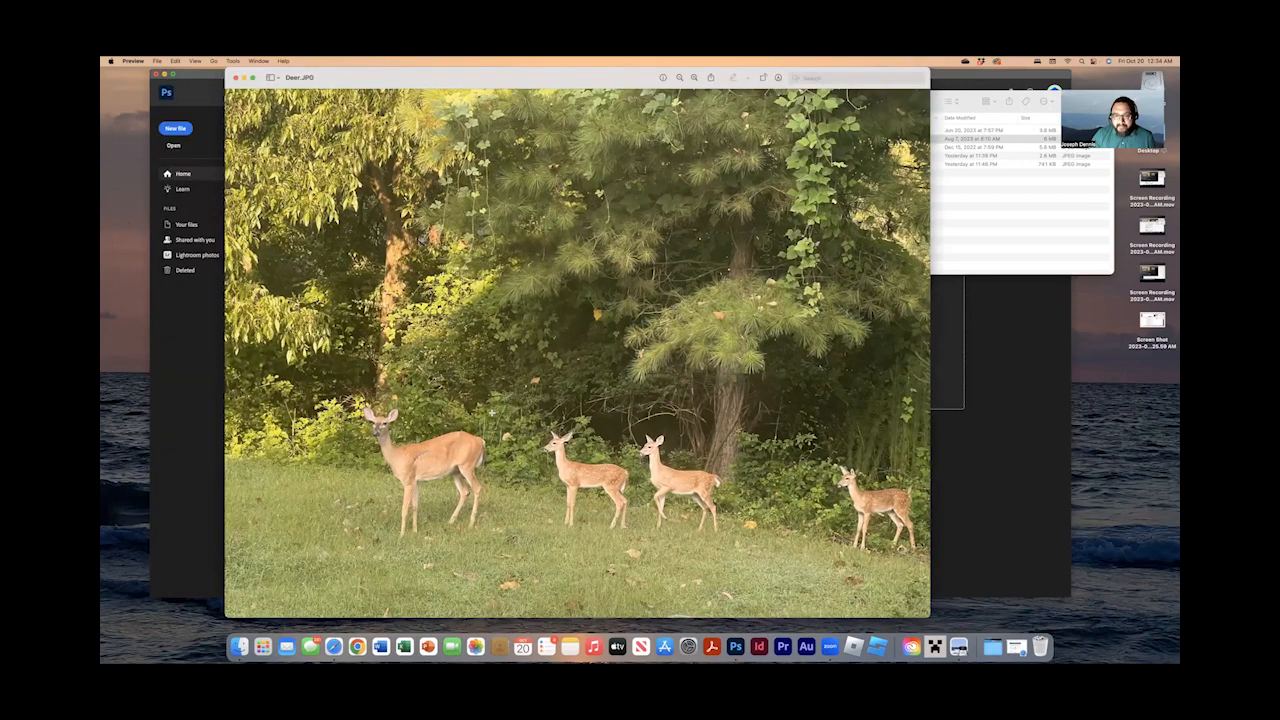
pyautogui.moveTo(412, 83)
pyautogui.mouseDown()
pyautogui.moveTo(429, 88)
pyautogui.moveTo(384, 87)
pyautogui.moveTo(425, 91)
pyautogui.mouseUp()
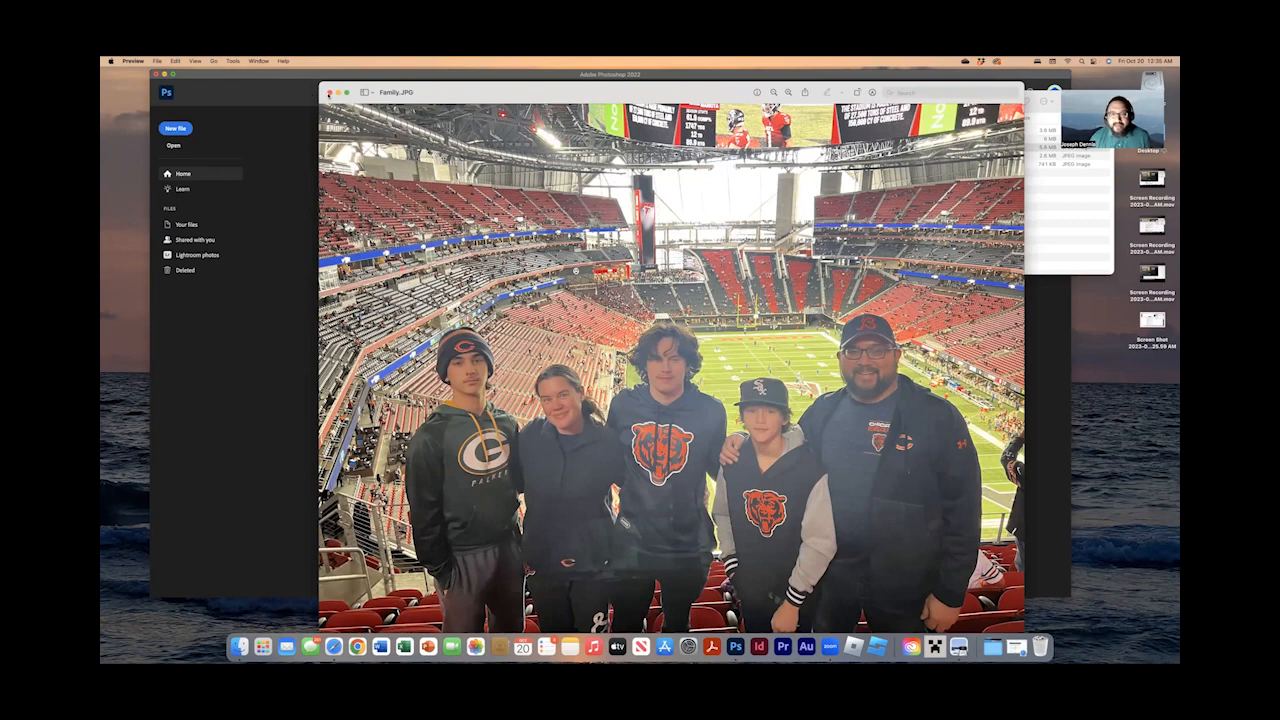
# Preview the Sunset.jpeg and Tennis.JPG photos from the ProjectFiles folder.
pyautogui.doubleClick(824, 156)
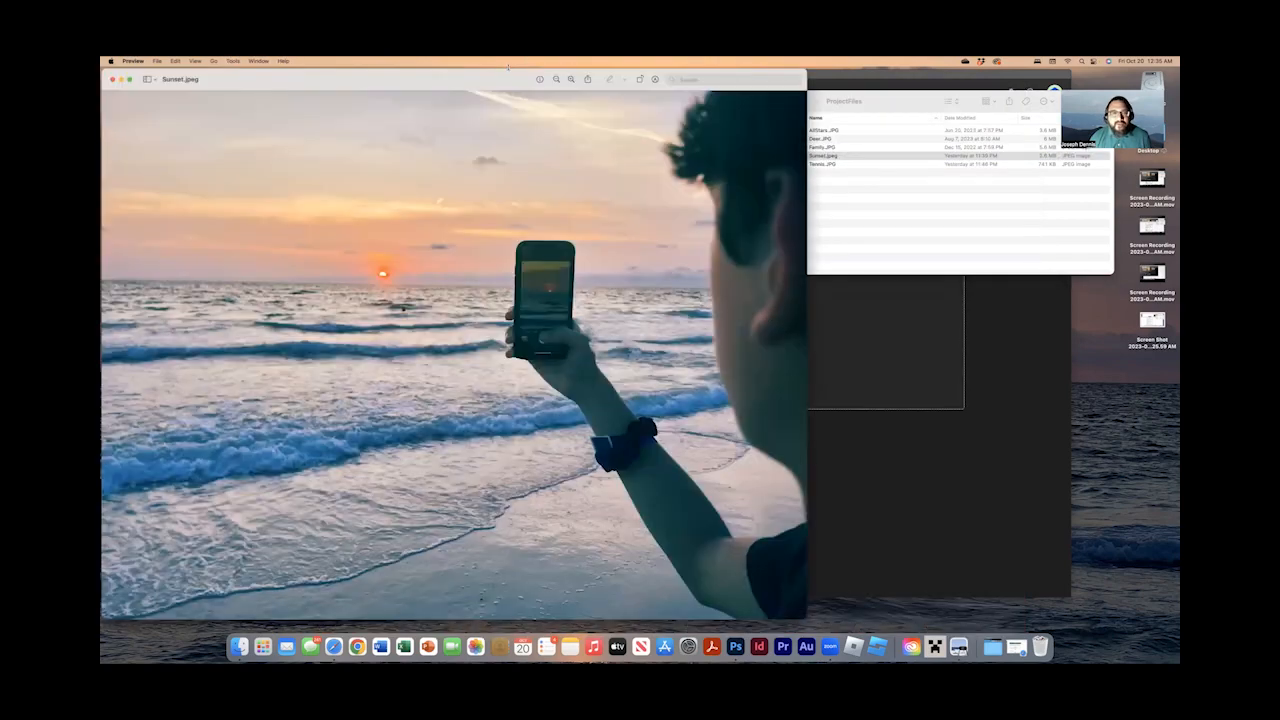
pyautogui.moveTo(508, 67); pyautogui.dragTo(616, 84)
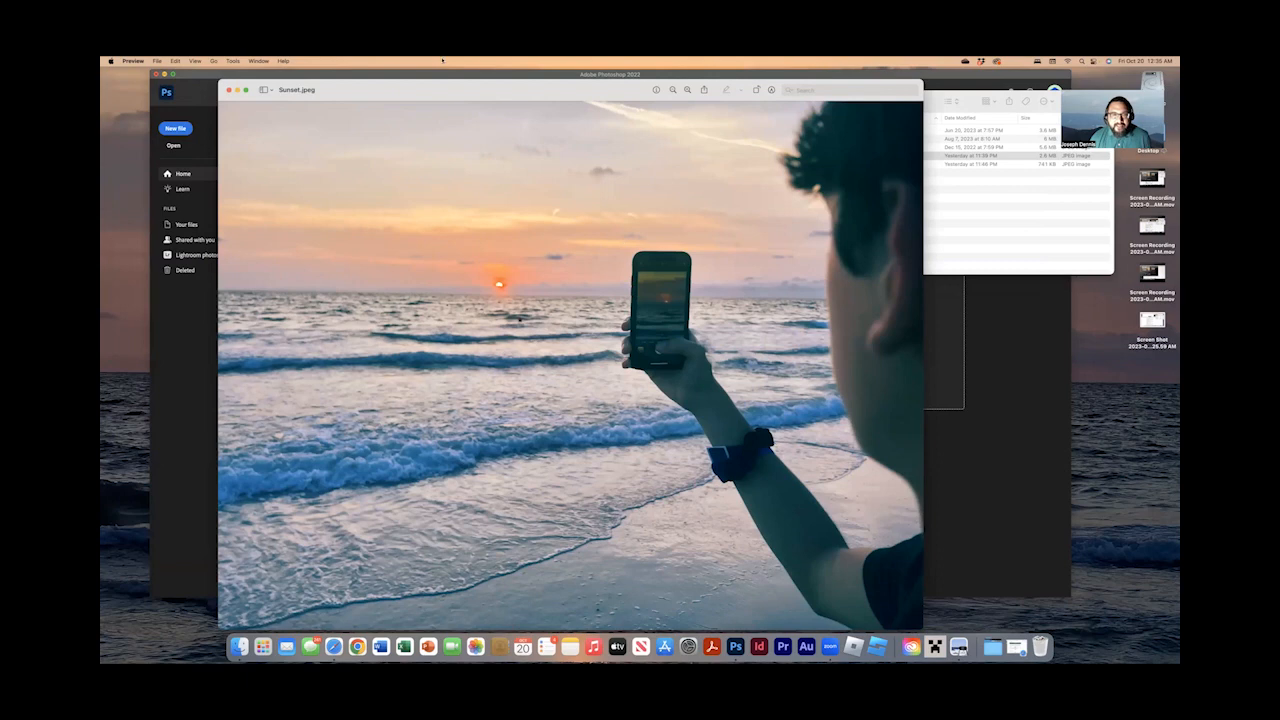
pyautogui.moveTo(421, 89); pyautogui.dragTo(506, 92)
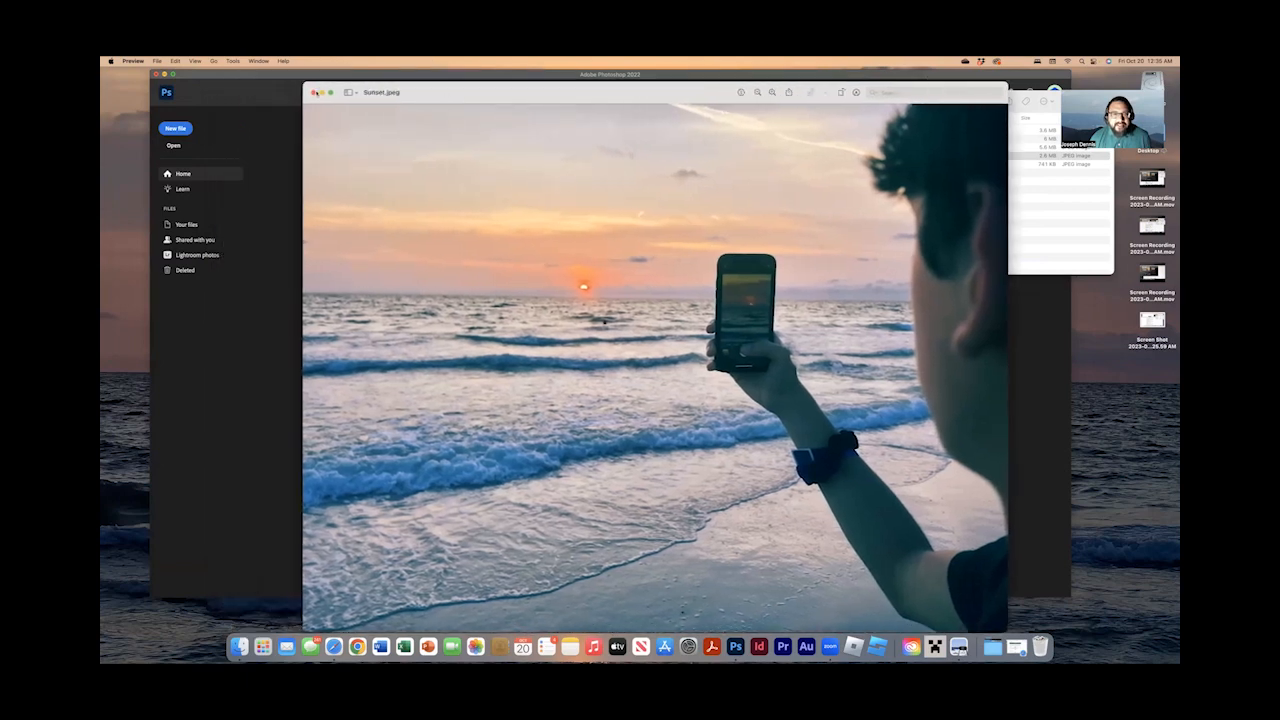
pyautogui.press('super+w')
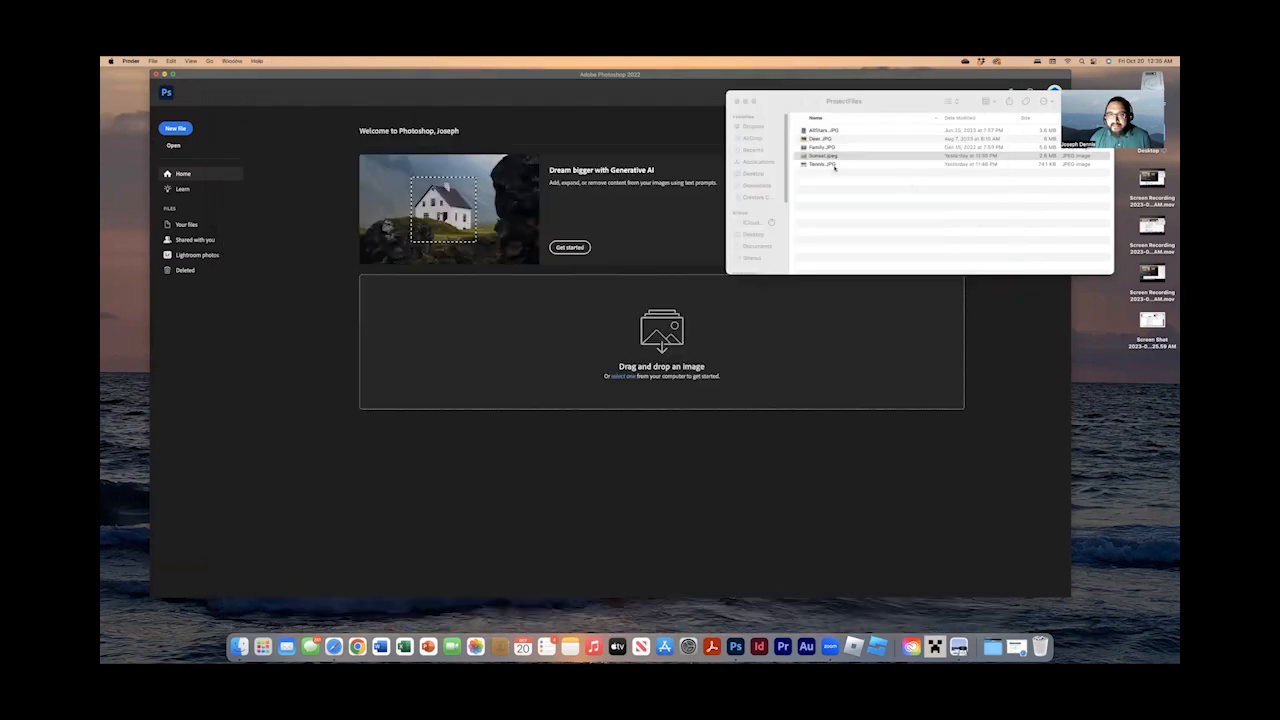
pyautogui.click(833, 164)
pyautogui.doubleClick(833, 164)
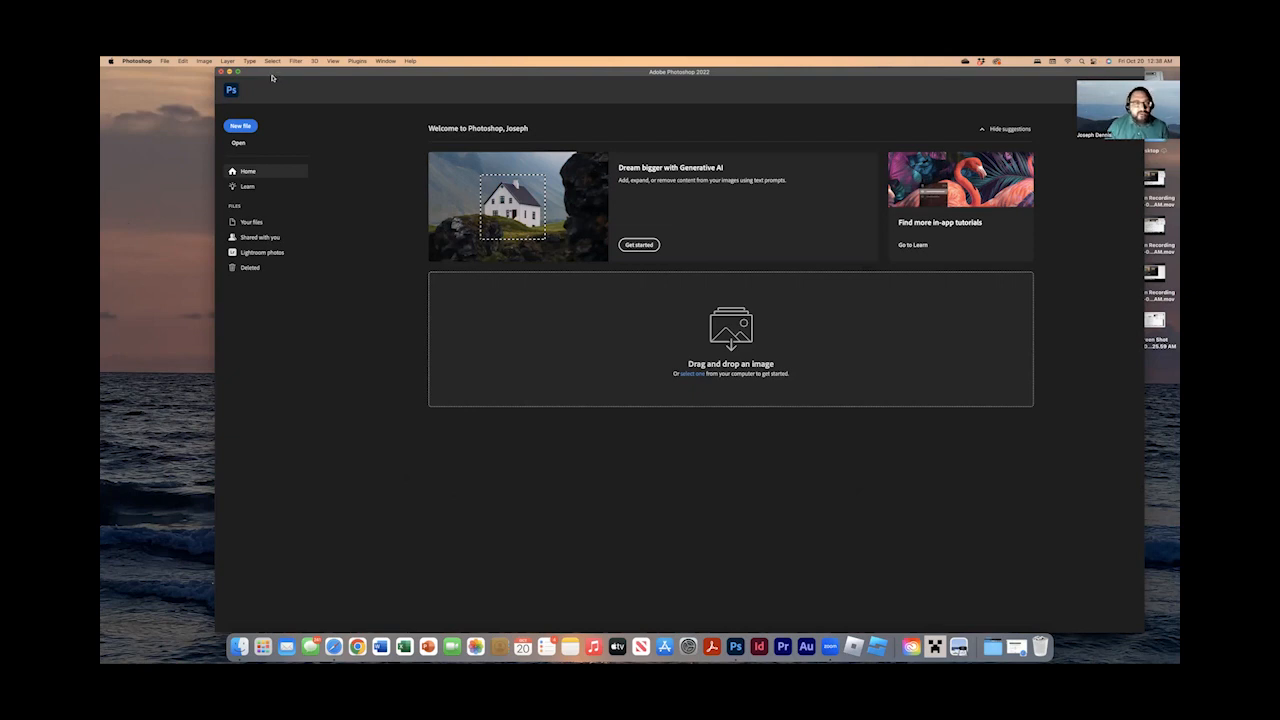
# Set Photoshop's grid preferences to a gridline every 100 percent and apply them.
pyautogui.click(136, 61)
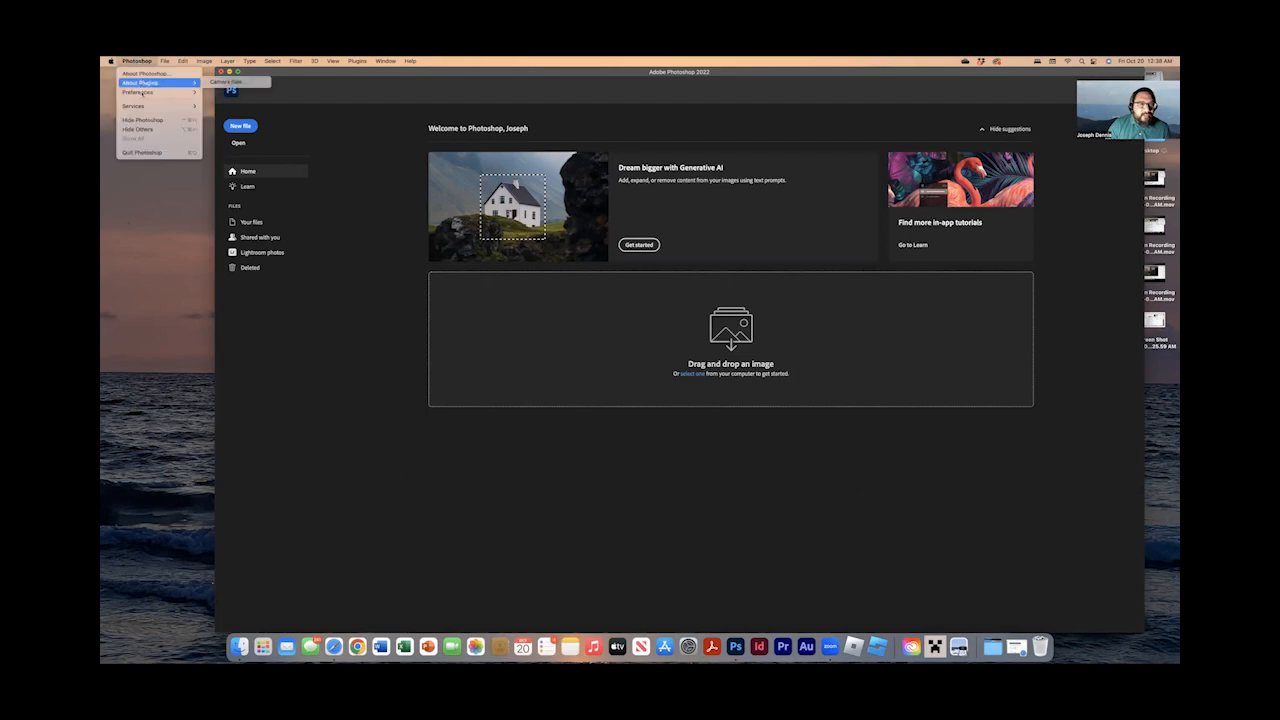
pyautogui.moveTo(143, 93)
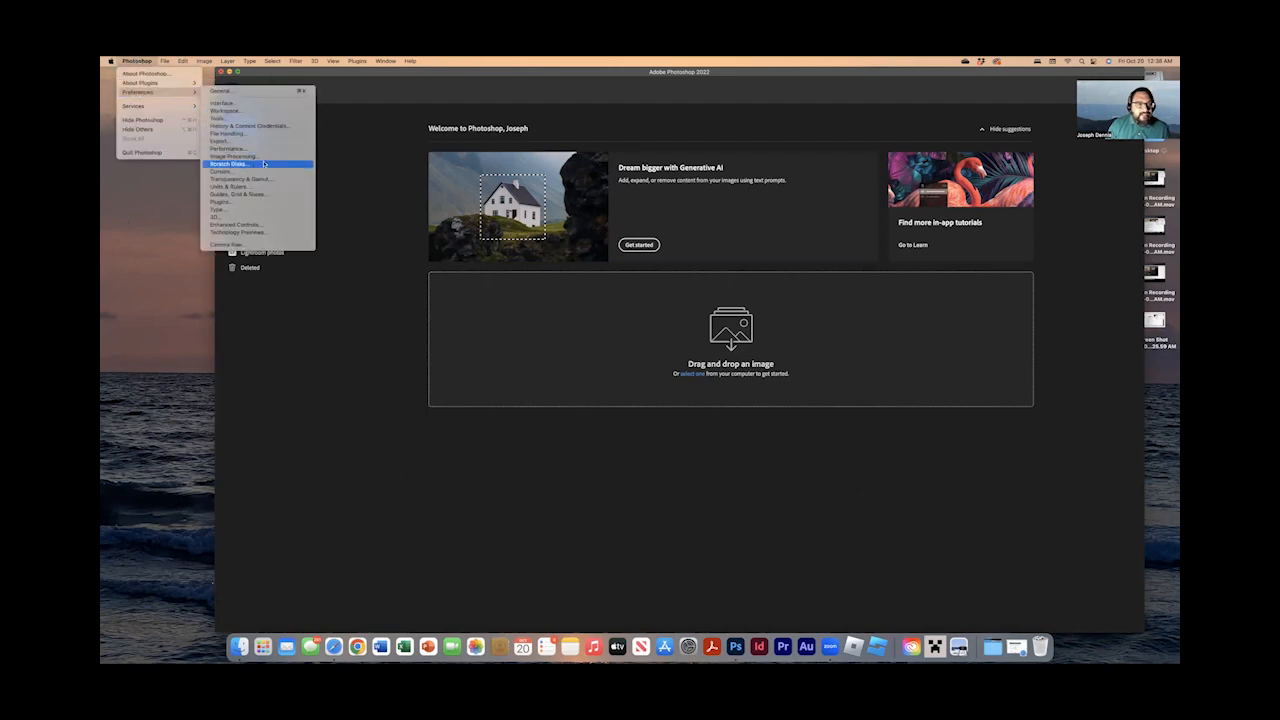
pyautogui.click(264, 194)
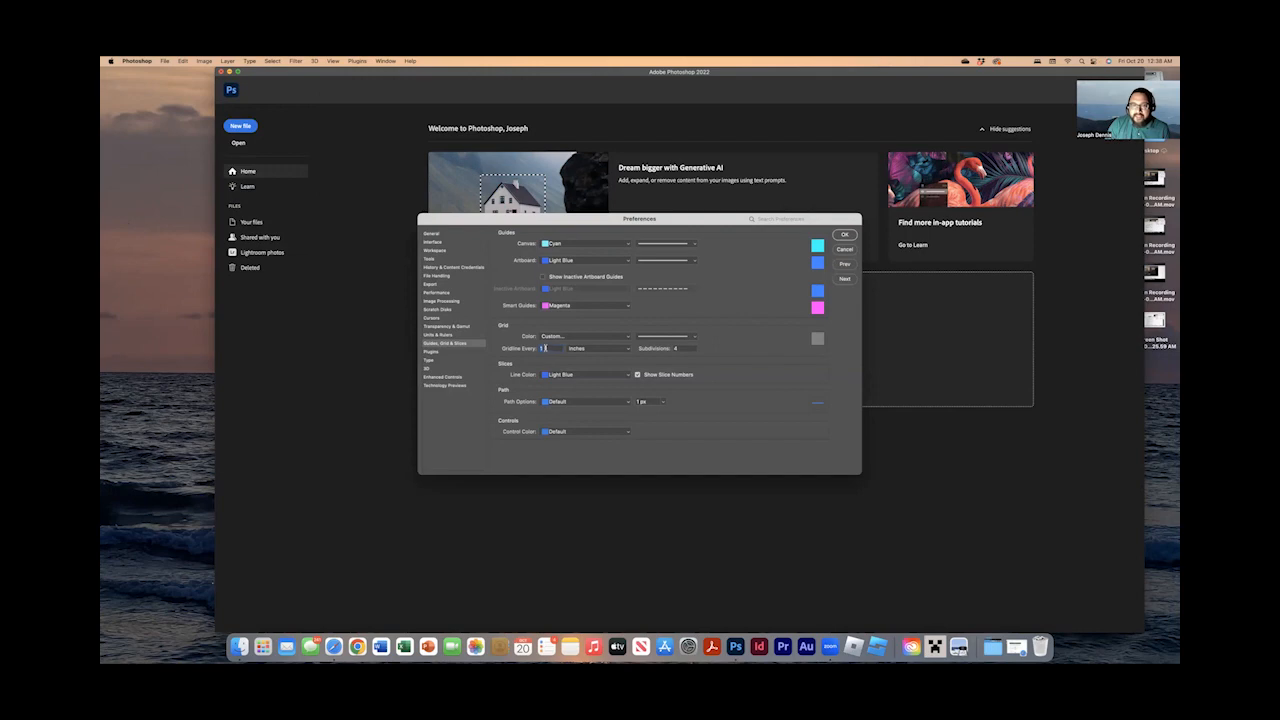
pyautogui.doubleClick(546, 346)
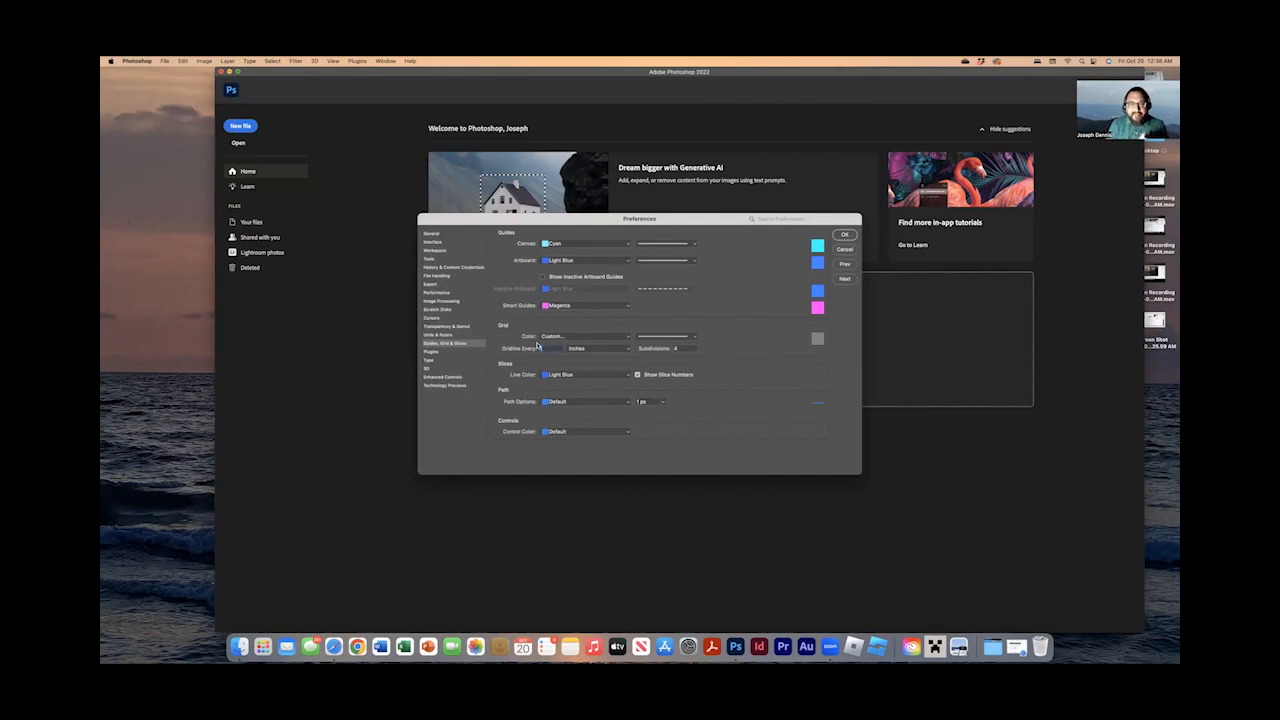
pyautogui.write('100')
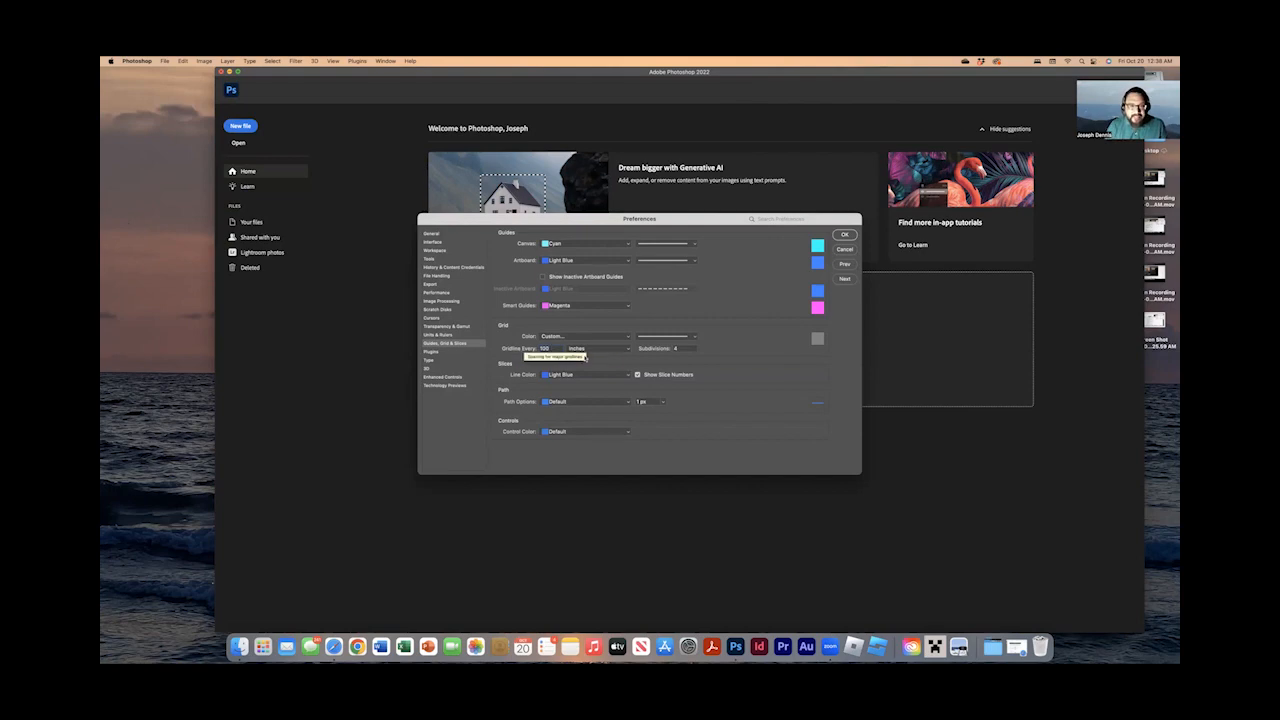
pyautogui.click(606, 348)
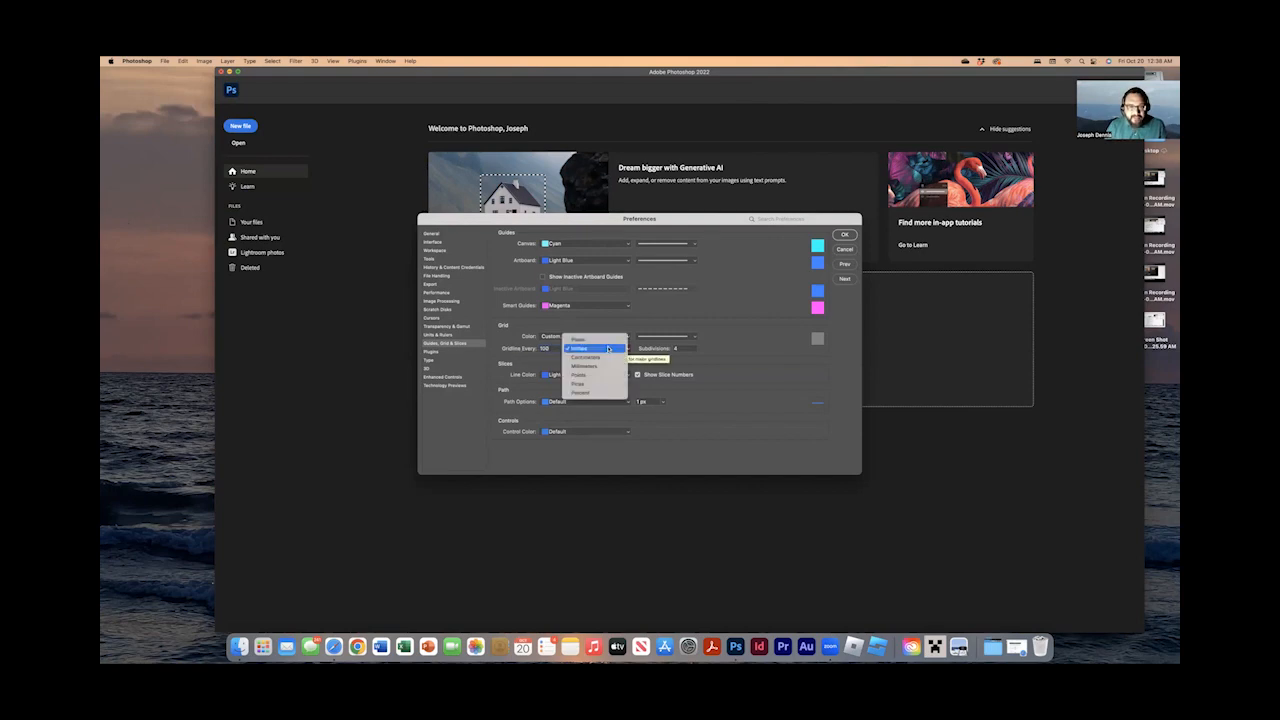
pyautogui.click(608, 393)
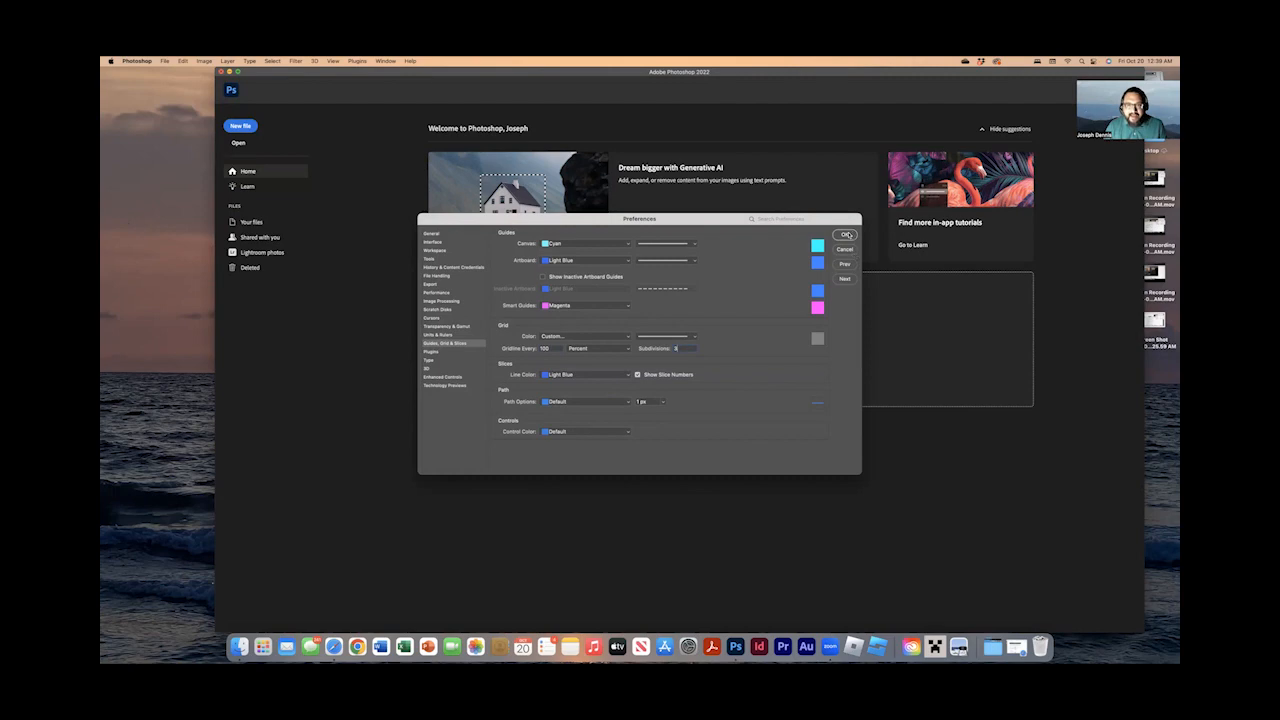
pyautogui.click(847, 235)
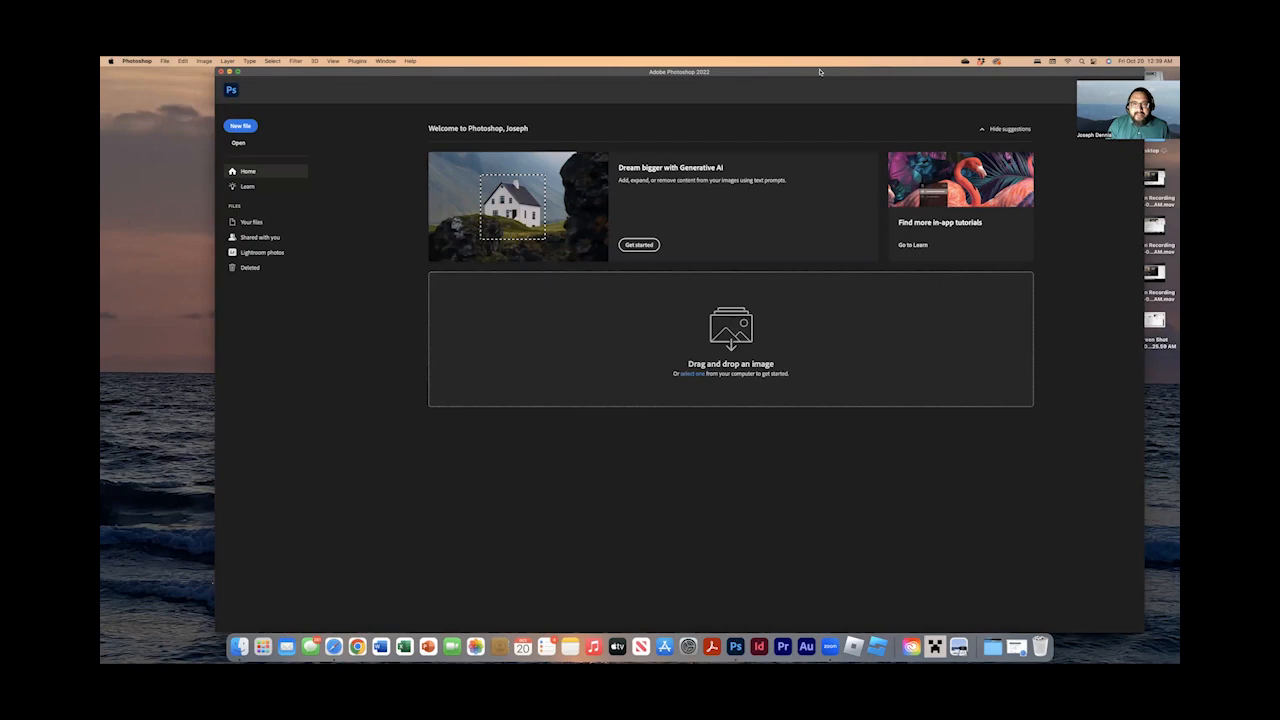
# Open AllStars.JPG from the ProjectFiles folder in Photoshop.
pyautogui.moveTo(818, 72); pyautogui.dragTo(788, 72)
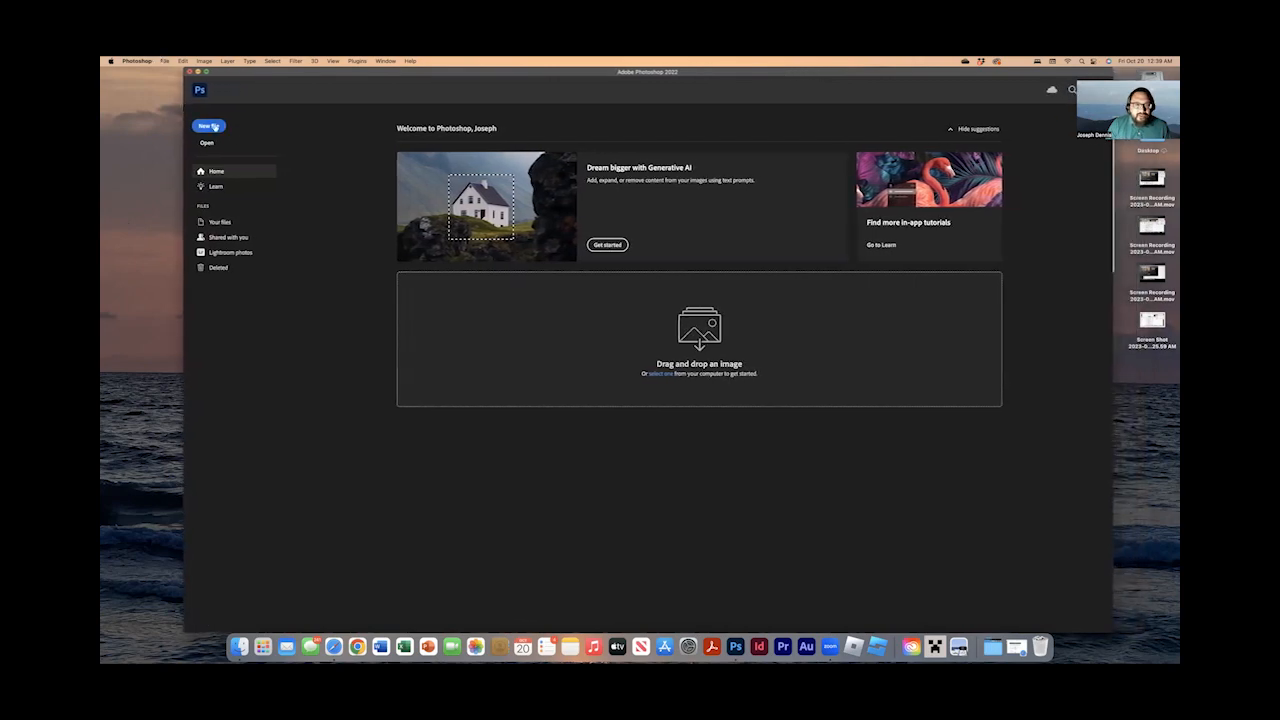
pyautogui.moveTo(737, 75); pyautogui.dragTo(709, 75)
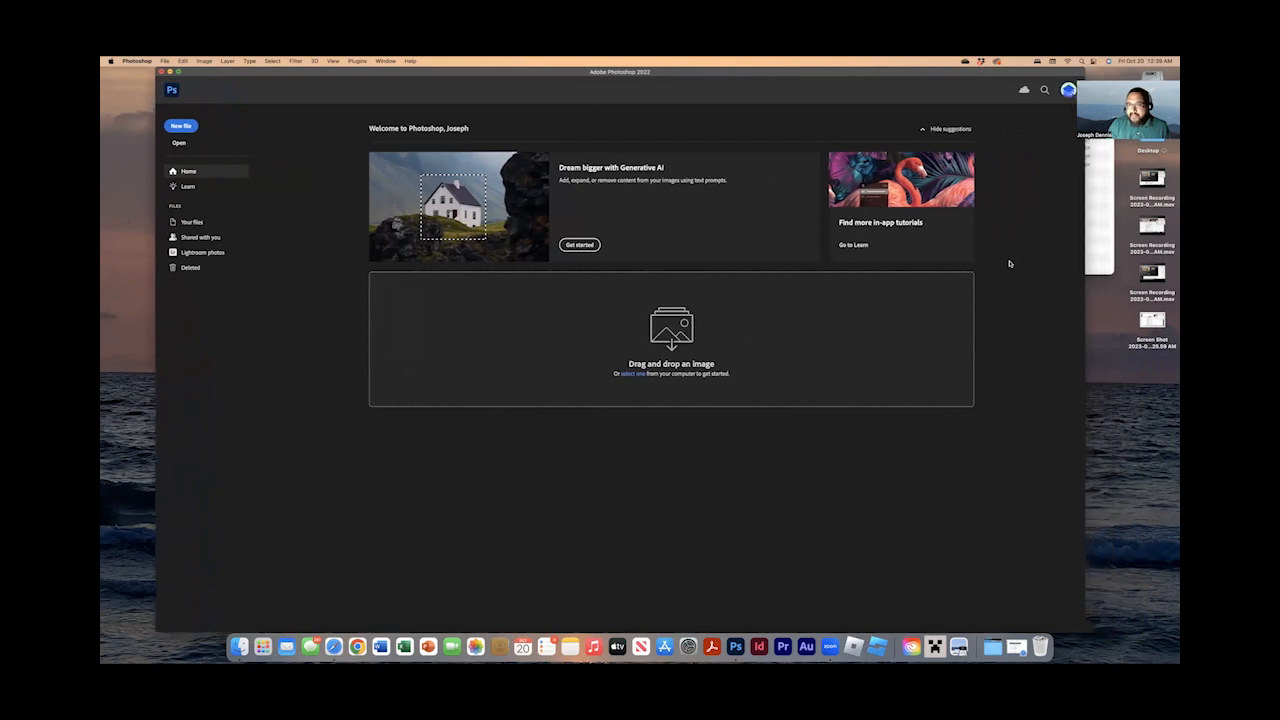
pyautogui.click(1105, 262)
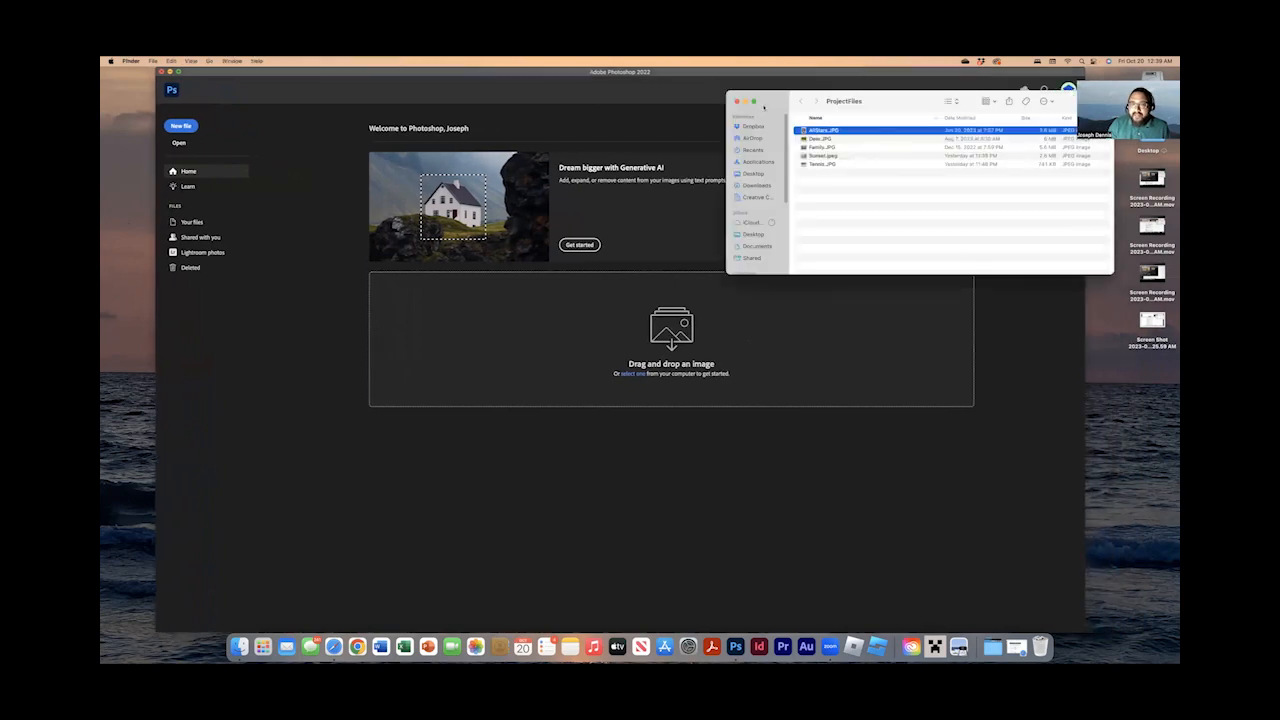
pyautogui.moveTo(773, 97); pyautogui.dragTo(875, 162)
pyautogui.moveTo(943, 196); pyautogui.dragTo(670, 342)
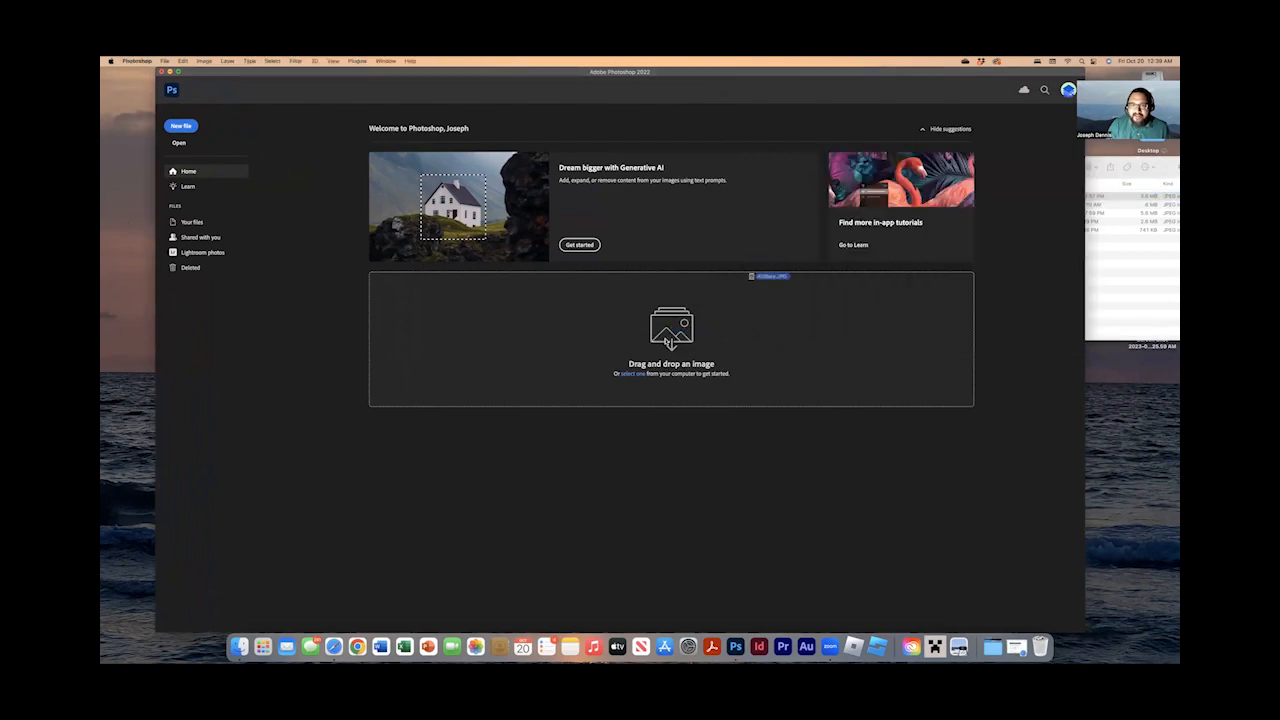
pyautogui.click(1109, 204)
pyautogui.moveTo(918, 200); pyautogui.dragTo(893, 262)
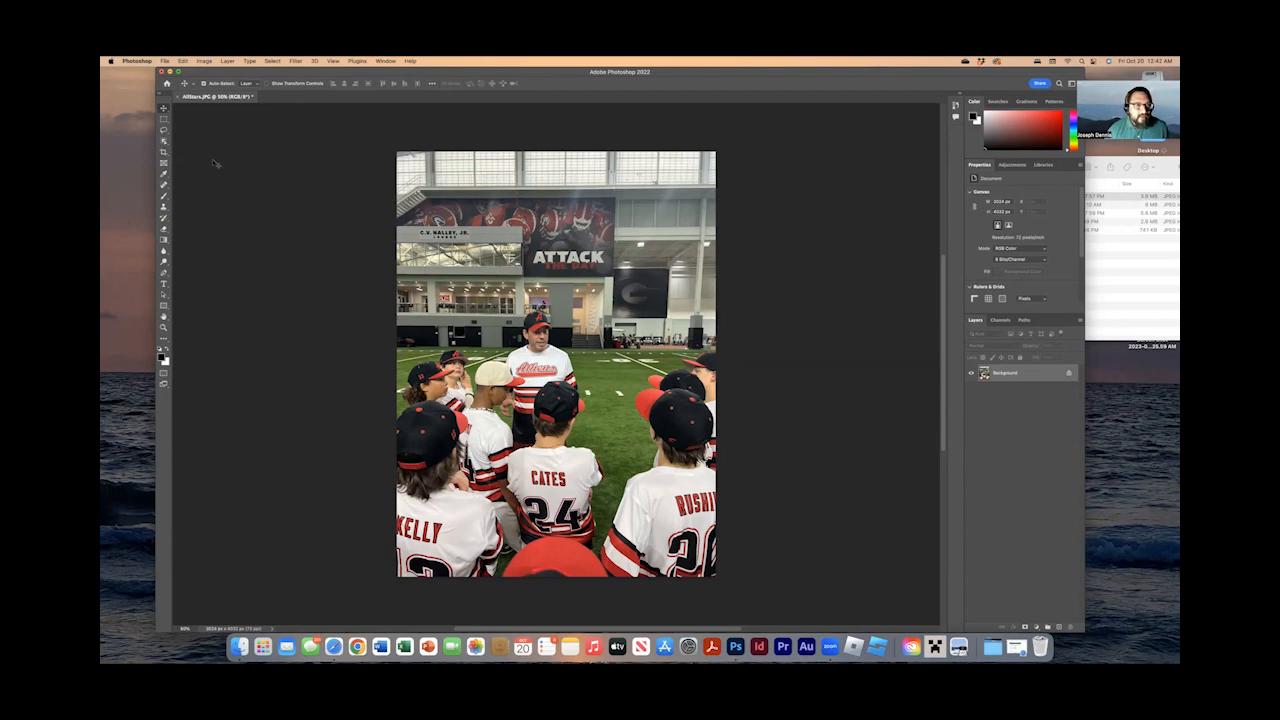
# Try trimming the upper and right edges of the AllStars photo with the Crop tool, then restore the full frame.
pyautogui.click(165, 151)
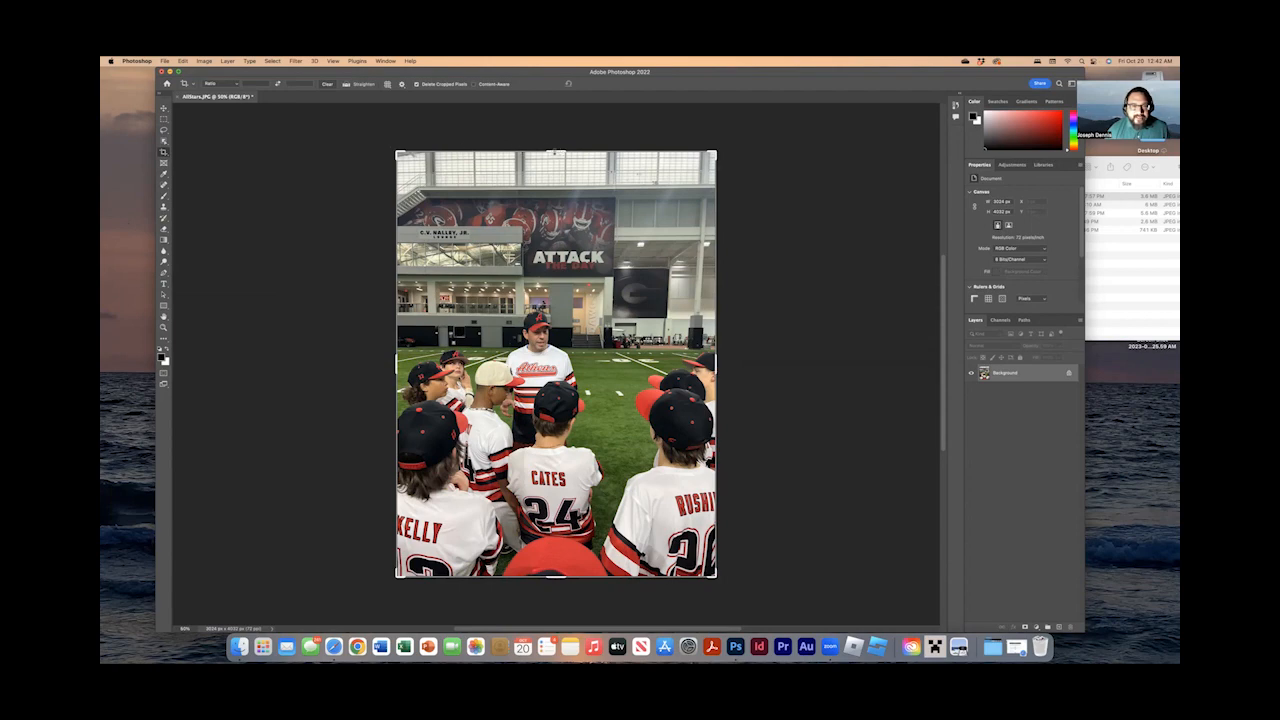
pyautogui.moveTo(556, 152); pyautogui.dragTo(556, 165)
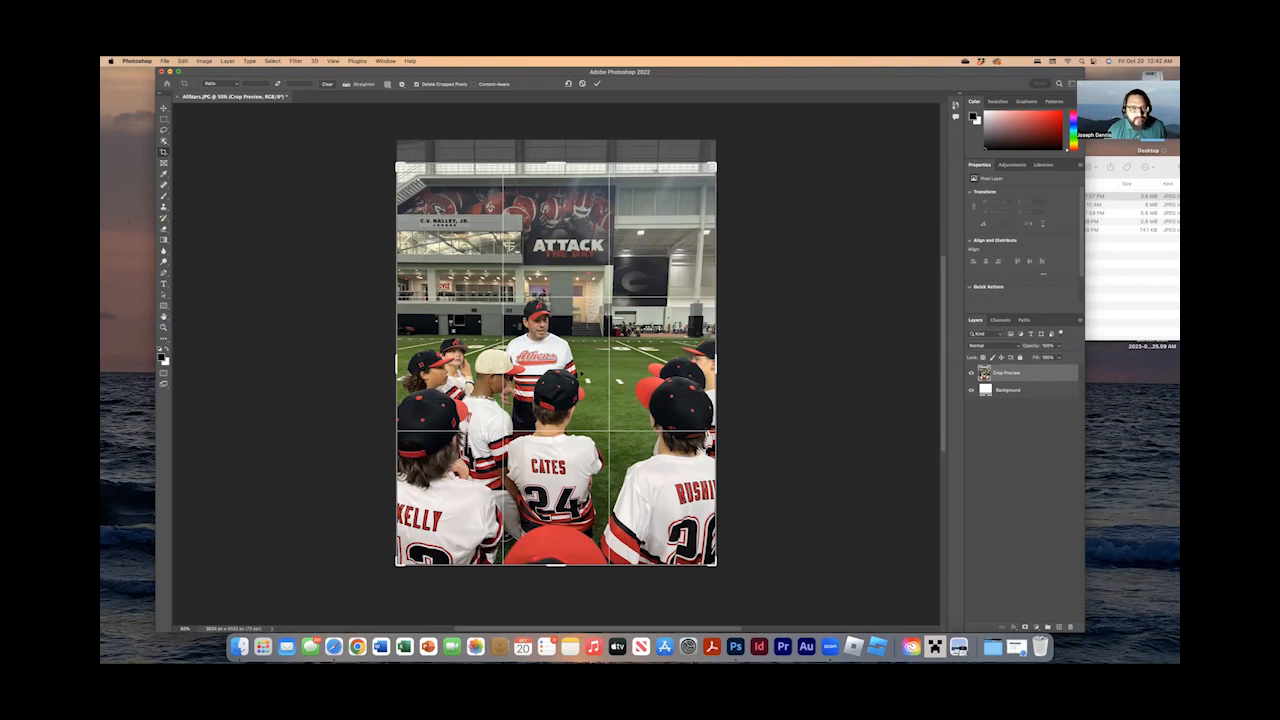
pyautogui.moveTo(716, 362); pyautogui.dragTo(695, 362)
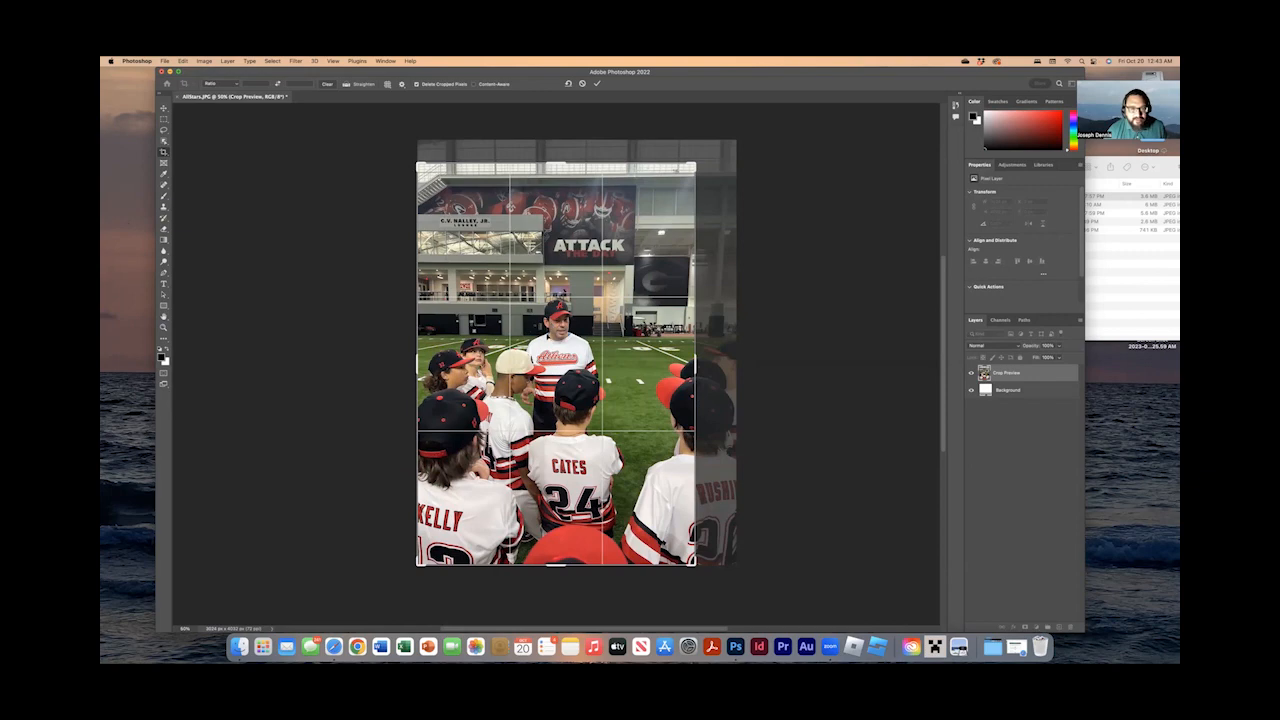
pyautogui.moveTo(695, 353); pyautogui.dragTo(716, 353)
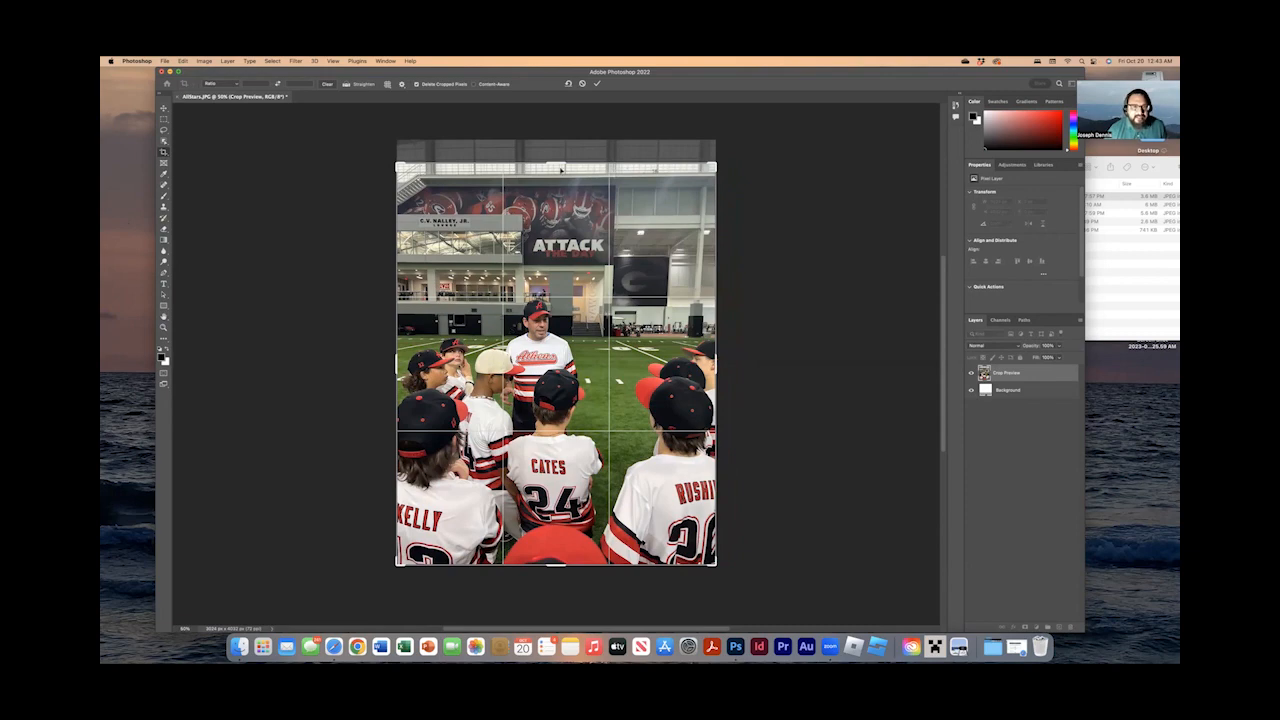
pyautogui.moveTo(556, 162); pyautogui.dragTo(556, 141)
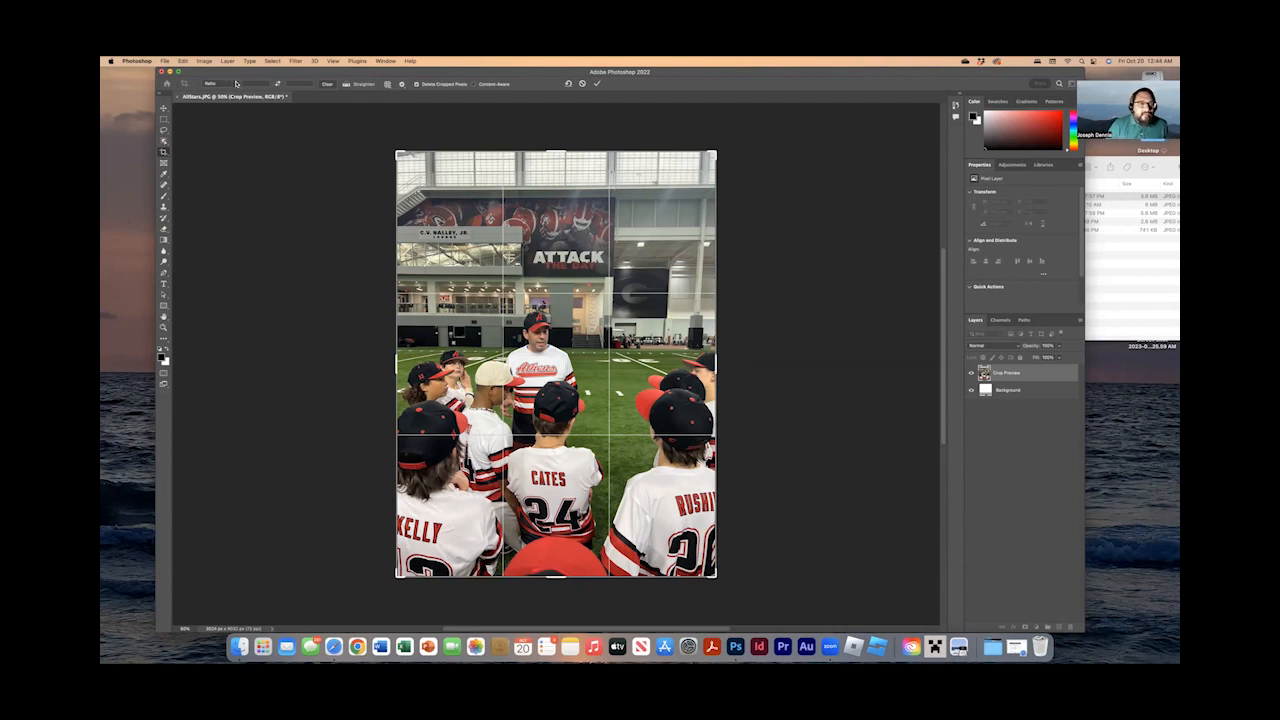
# Crop the AllStars photo at its original ratio to about 2374 x 3165 px around the coach and the surrounding players.
pyautogui.click(236, 83)
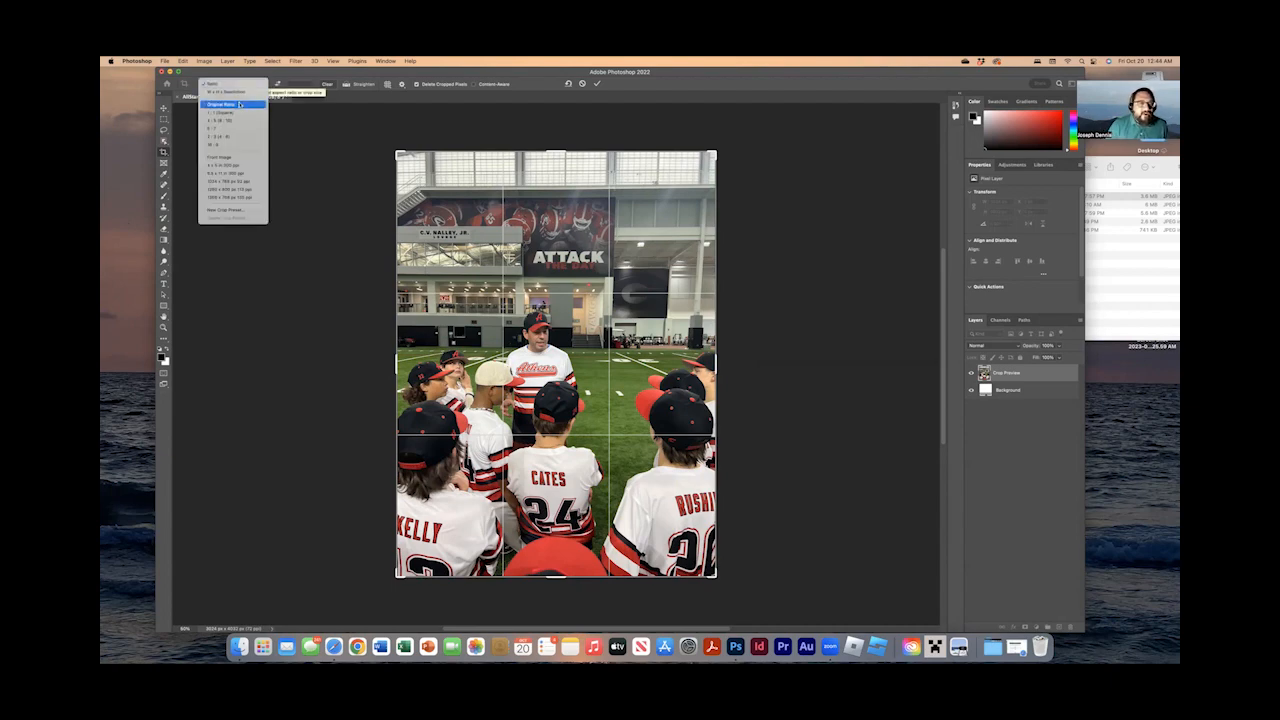
pyautogui.click(240, 104)
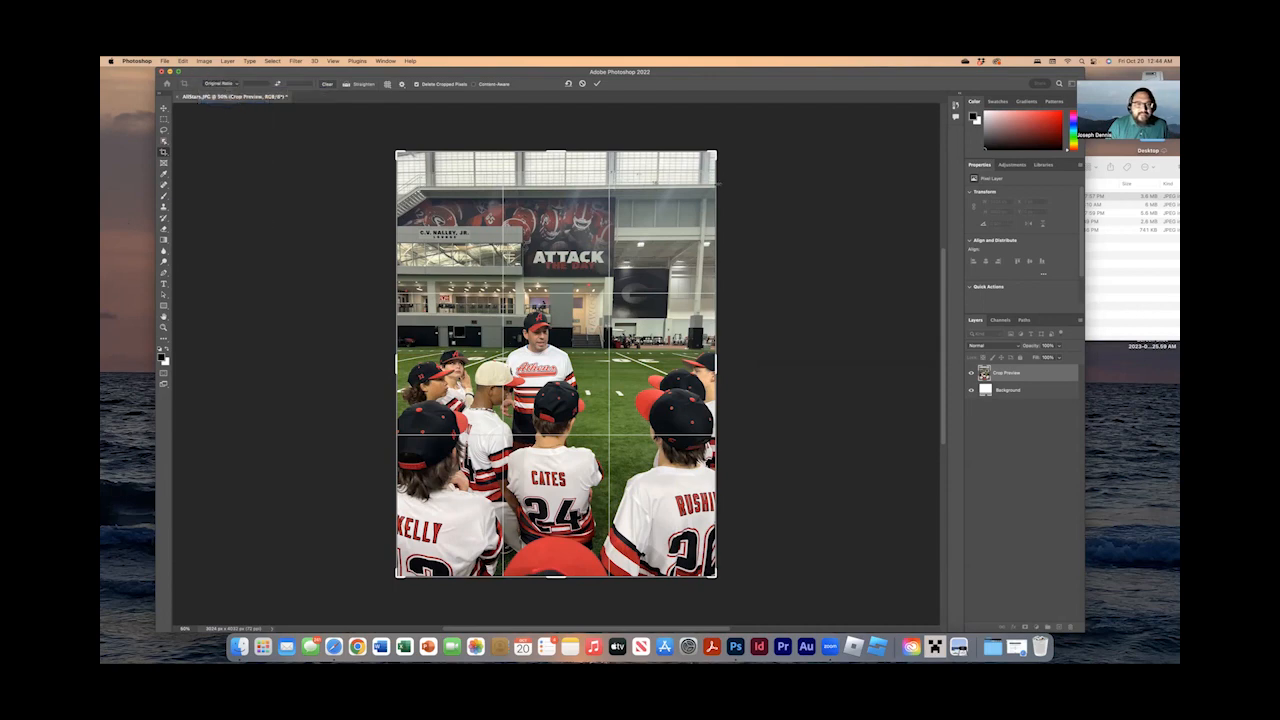
pyautogui.moveTo(714, 360)
pyautogui.mouseDown()
pyautogui.moveTo(680, 364)
pyautogui.moveTo(750, 360)
pyautogui.moveTo(670, 342)
pyautogui.moveTo(716, 347)
pyautogui.moveTo(717, 359)
pyautogui.mouseUp()
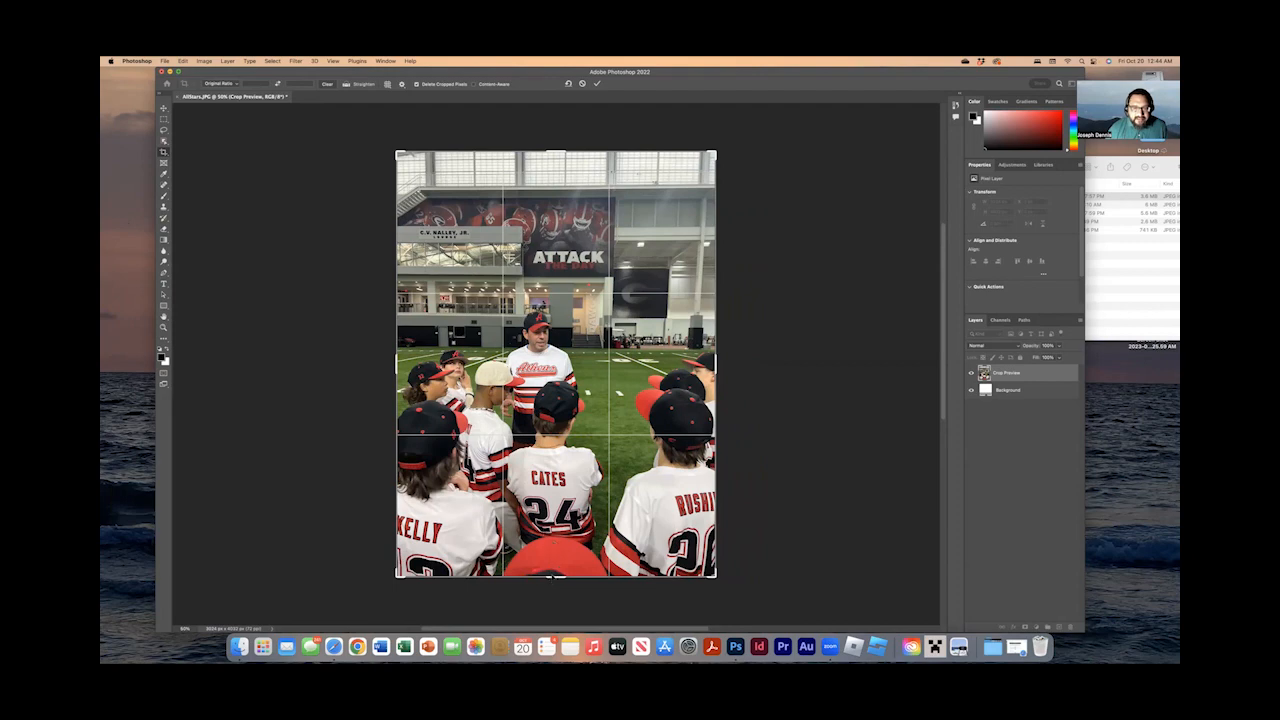
pyautogui.moveTo(551, 577); pyautogui.dragTo(553, 557)
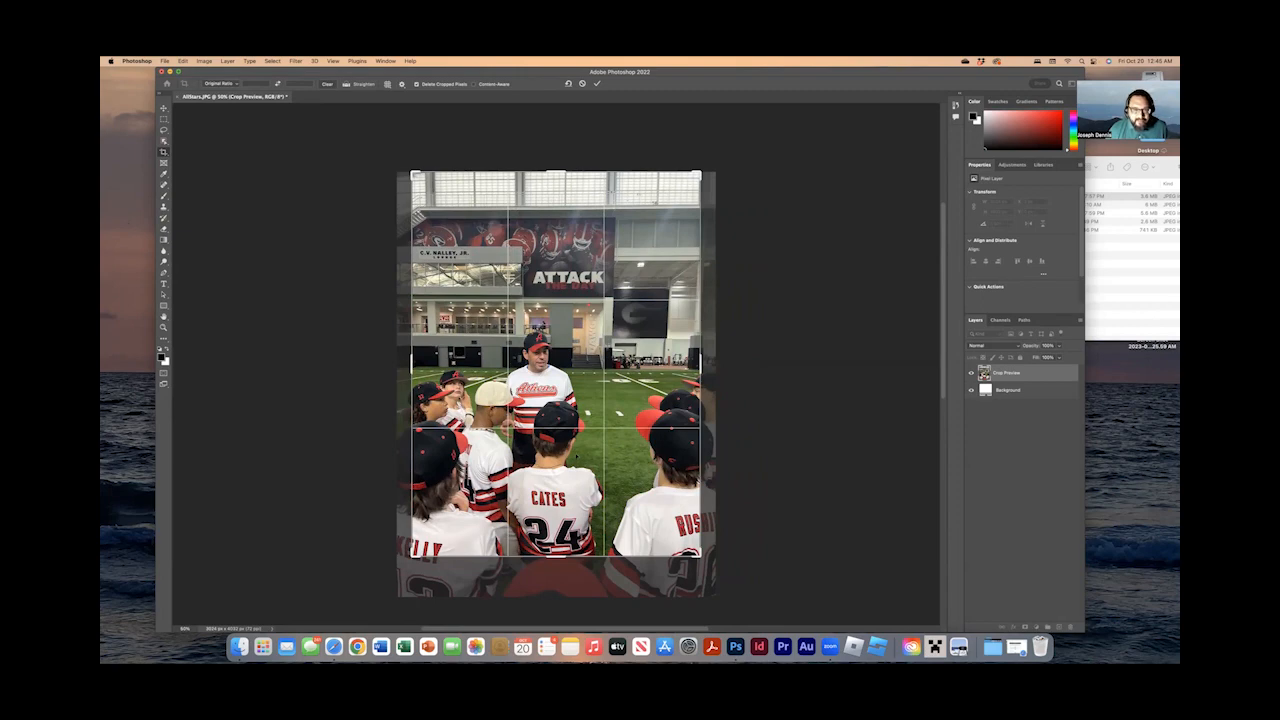
pyautogui.moveTo(553, 172); pyautogui.dragTo(556, 197)
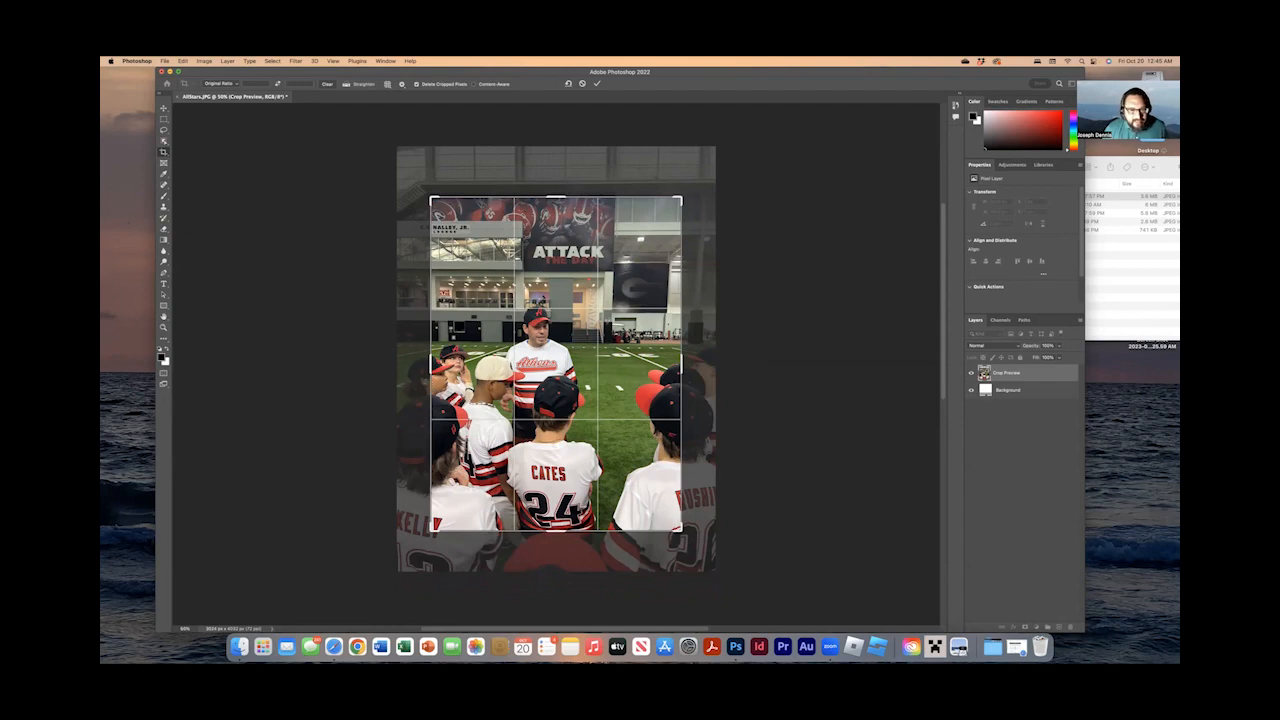
pyautogui.moveTo(531, 380); pyautogui.dragTo(546, 378)
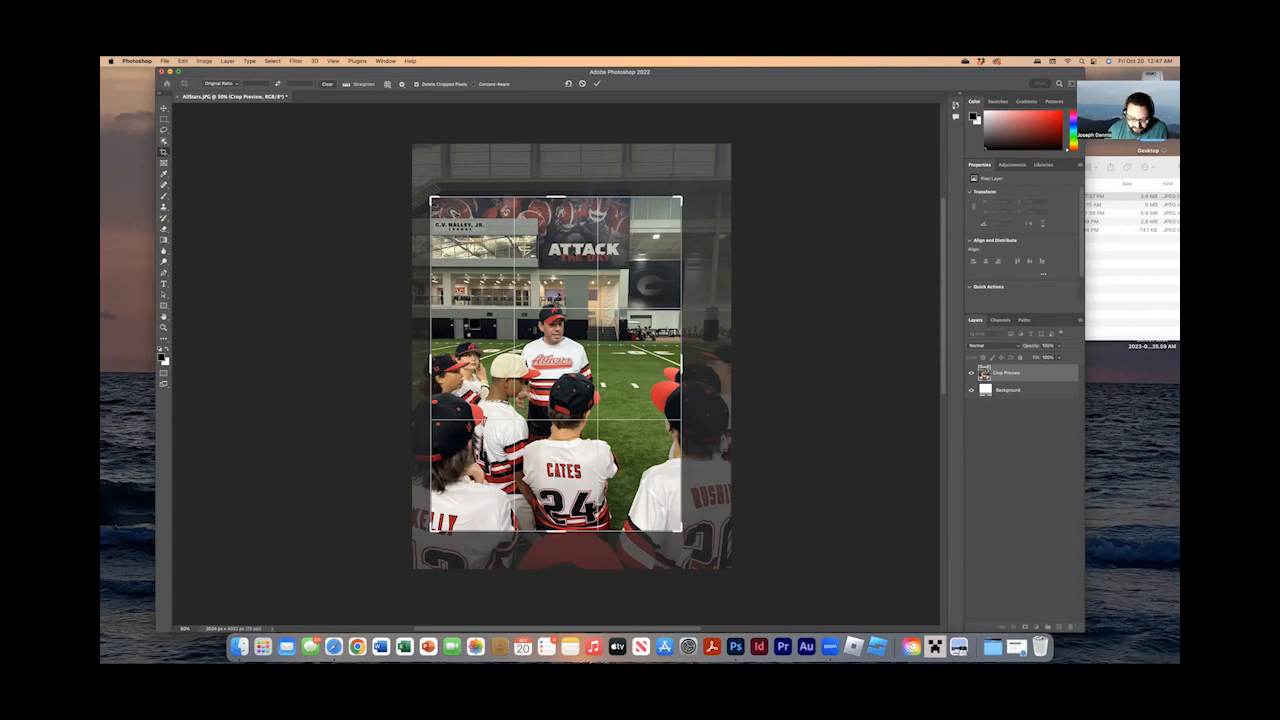
pyautogui.press('Return')
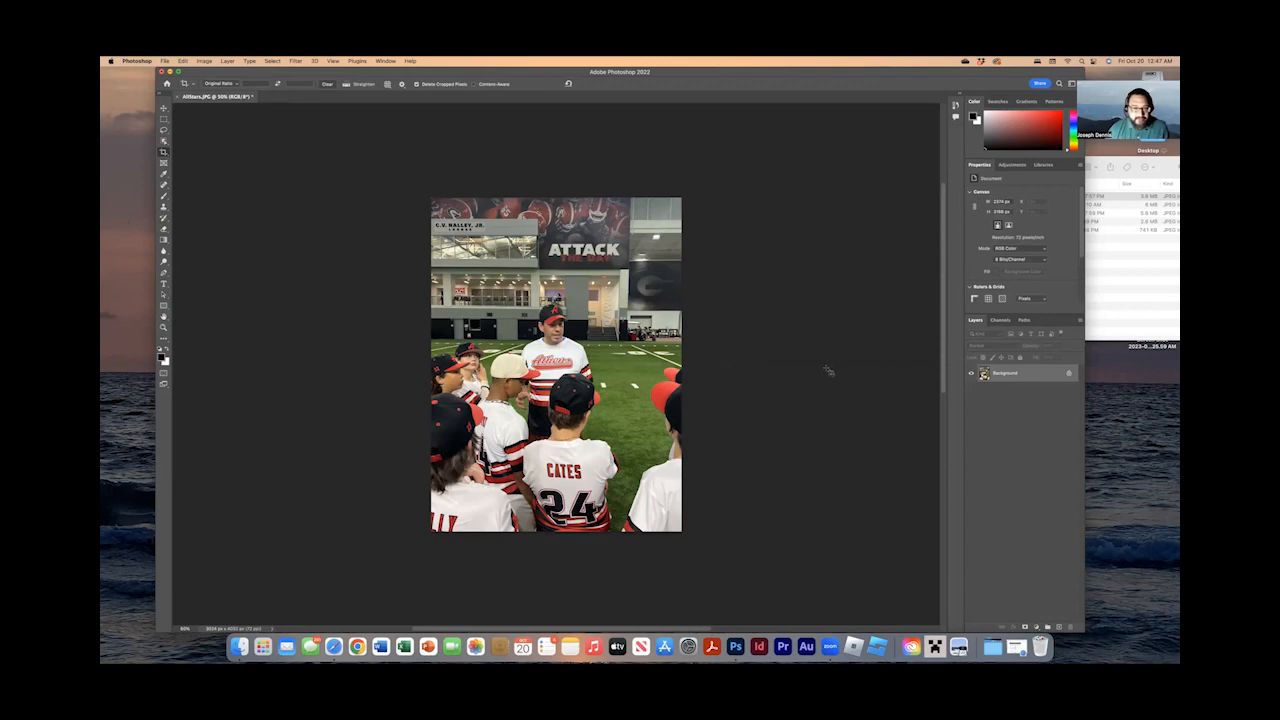
pyautogui.press('v')
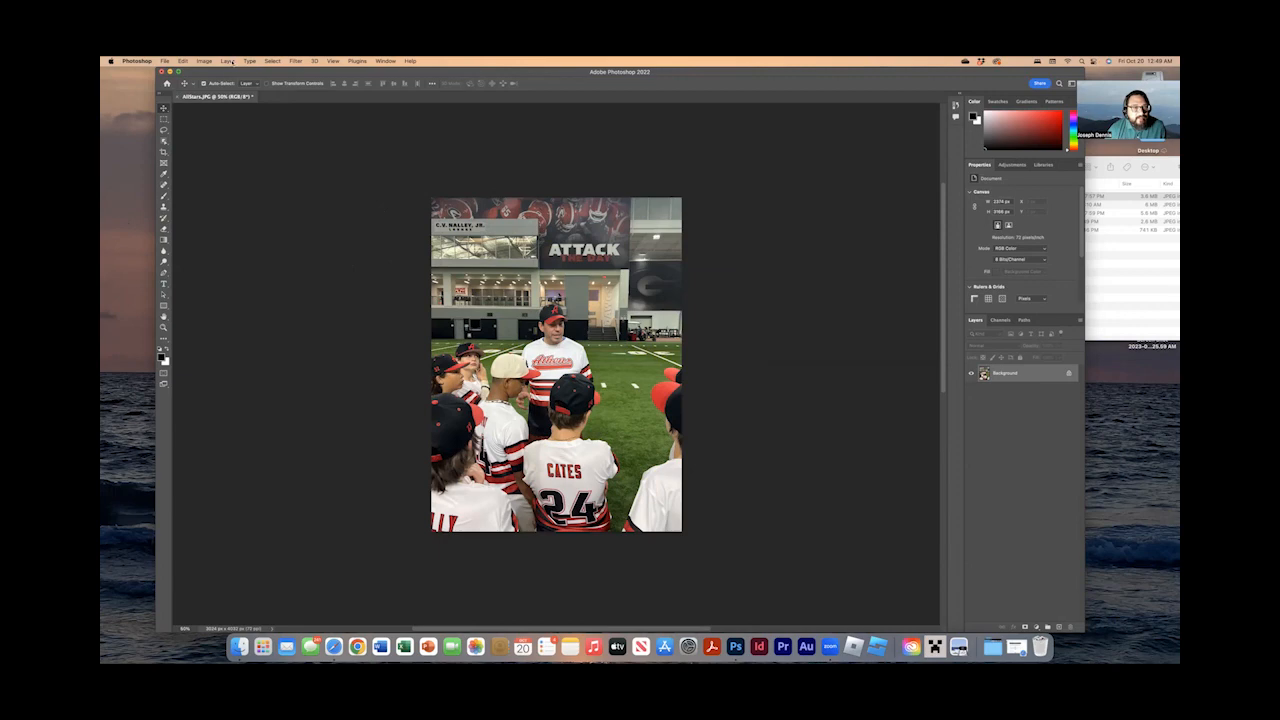
# Open the Levels adjustment for the cropped photo and move its dialog clear of the image.
pyautogui.click(204, 61)
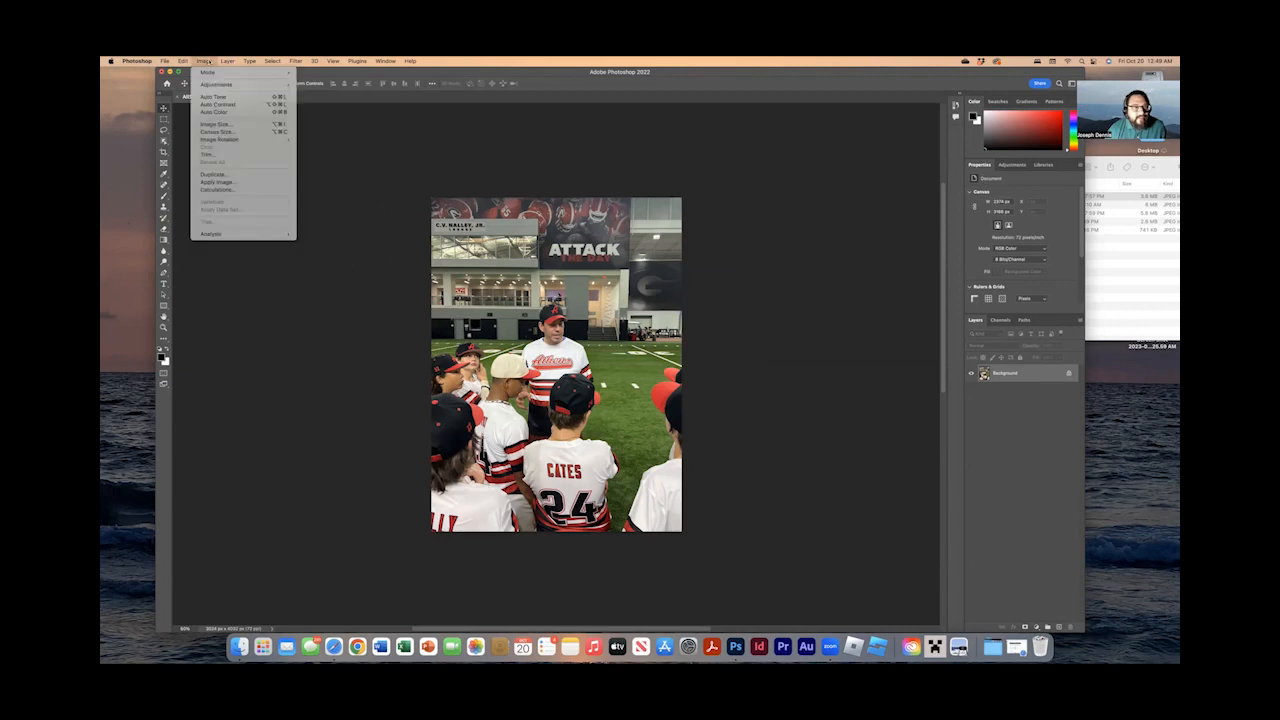
pyautogui.moveTo(215, 87)
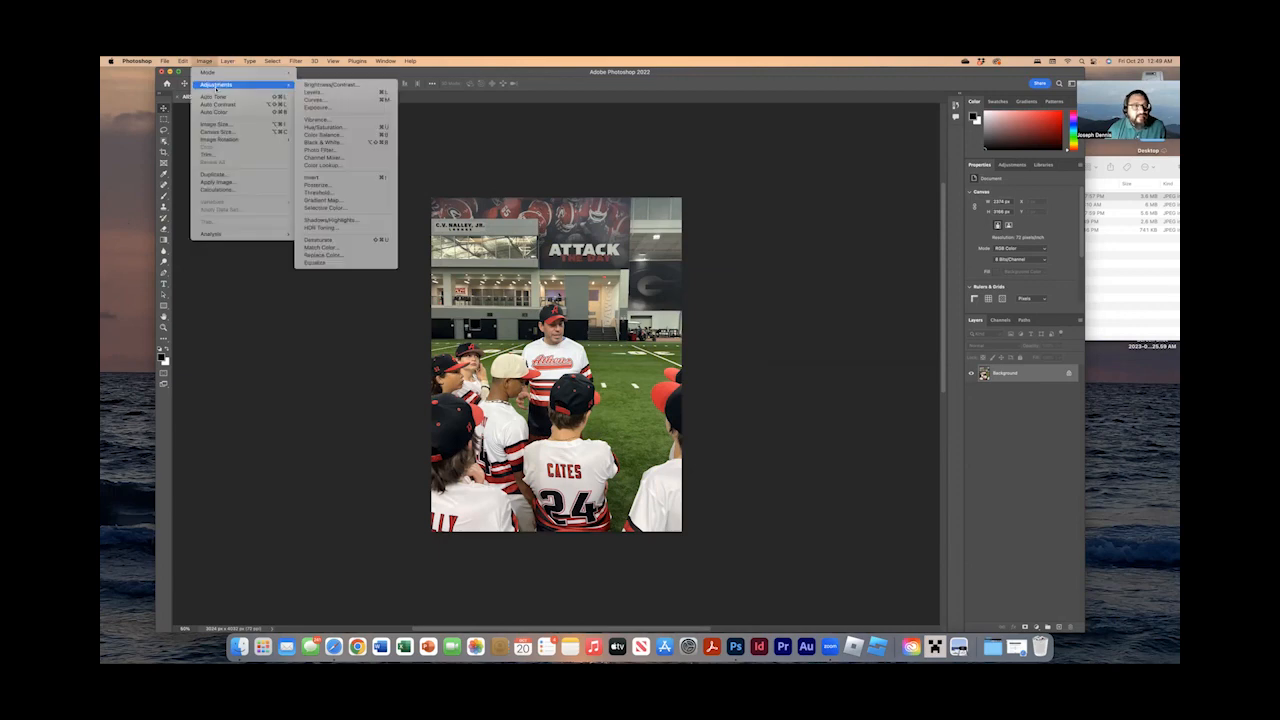
pyautogui.click(313, 92)
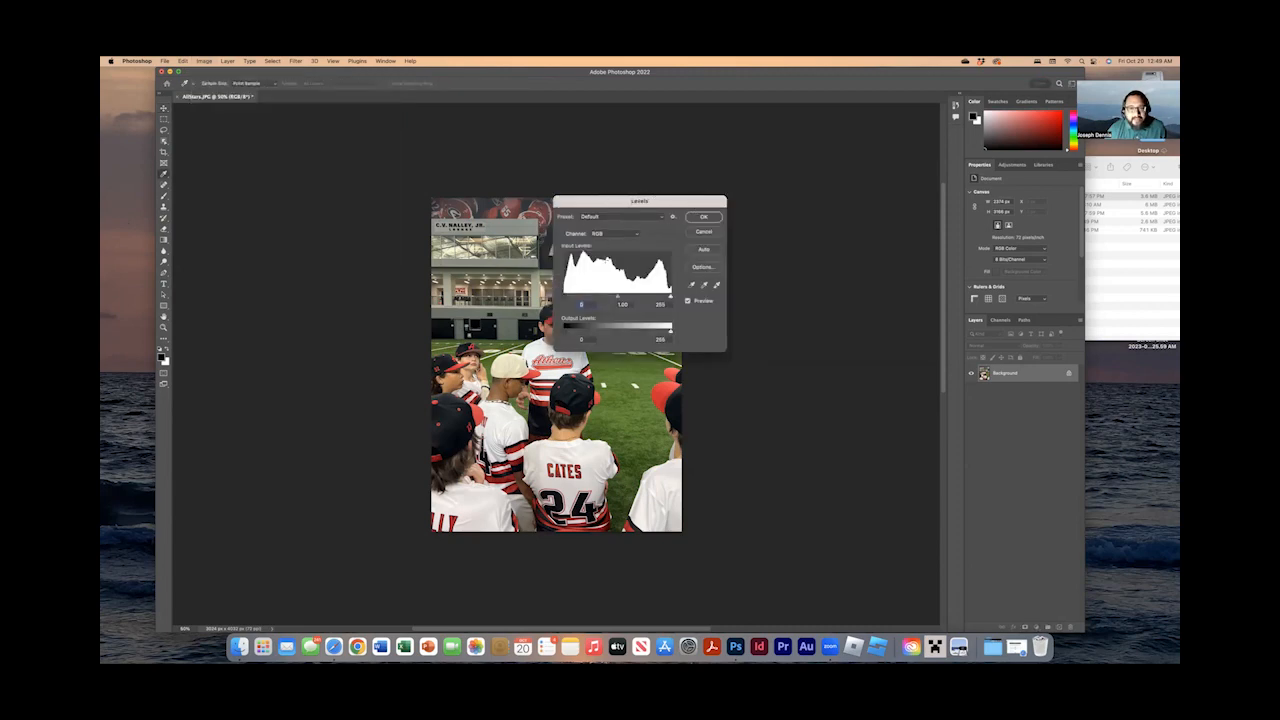
pyautogui.moveTo(578, 203); pyautogui.dragTo(710, 187)
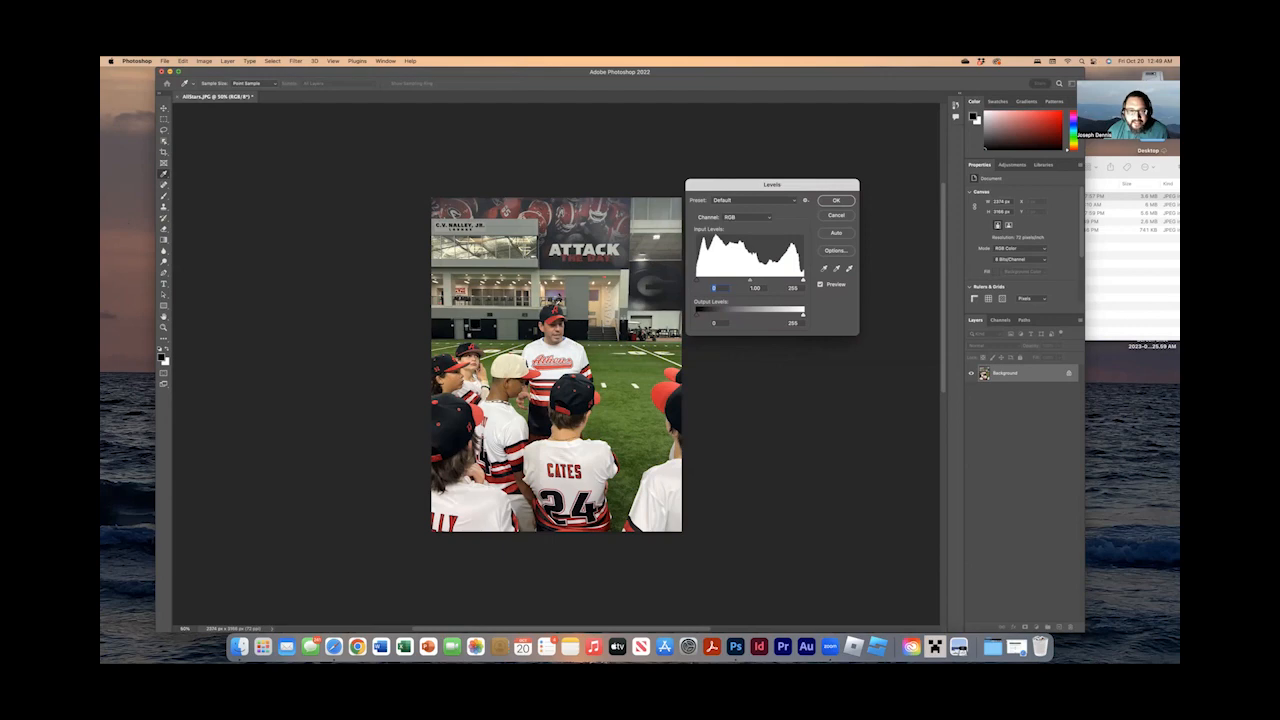
# Try shifting the Levels shadow and highlight inputs, returning them to 0 and 255.
pyautogui.moveTo(698, 316)
pyautogui.mouseDown()
pyautogui.moveTo(808, 321)
pyautogui.moveTo(697, 317)
pyautogui.mouseUp()
pyautogui.moveTo(805, 318)
pyautogui.mouseDown()
pyautogui.moveTo(663, 317)
pyautogui.moveTo(806, 321)
pyautogui.mouseUp()
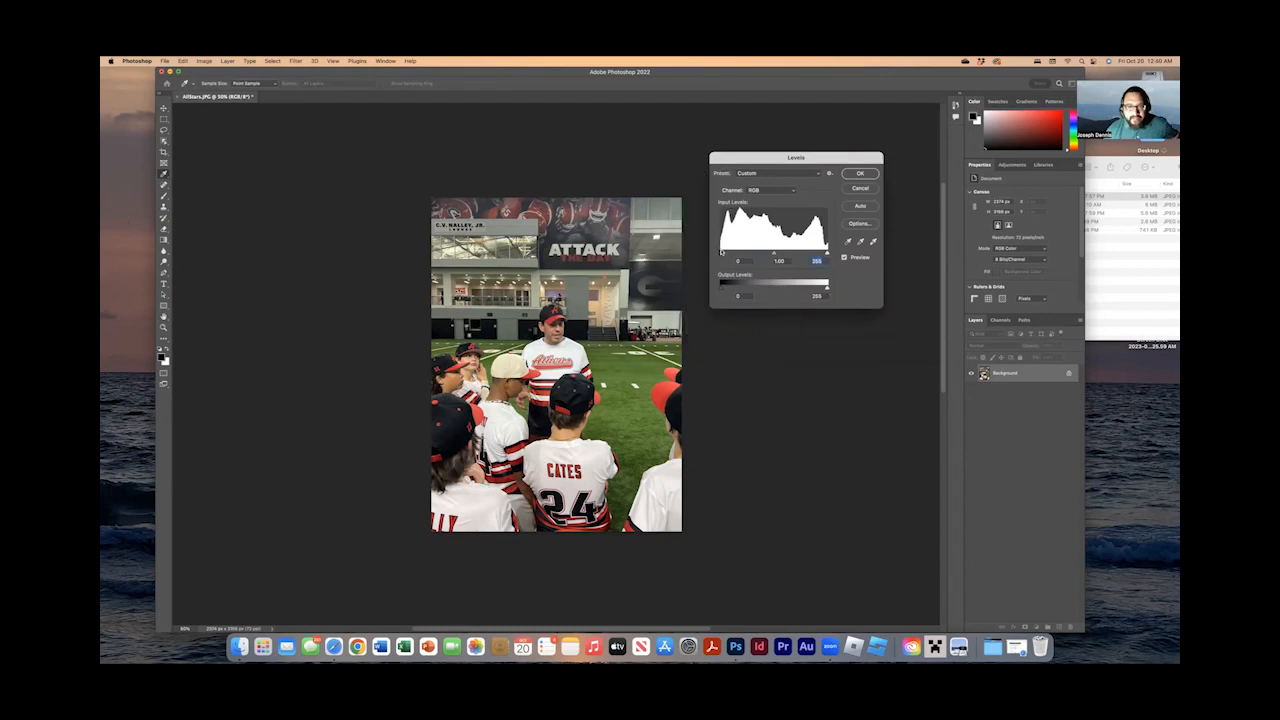
pyautogui.moveTo(721, 253)
pyautogui.mouseDown()
pyautogui.moveTo(752, 257)
pyautogui.moveTo(723, 262)
pyautogui.mouseUp()
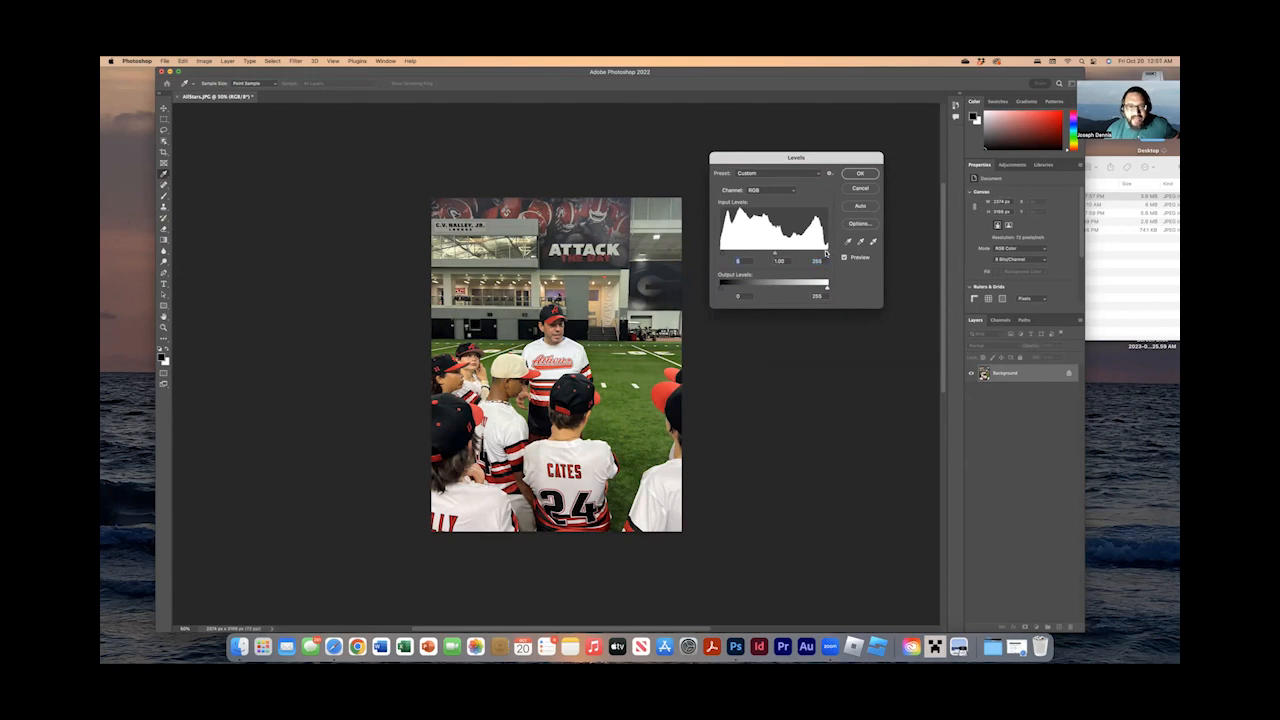
pyautogui.moveTo(826, 255); pyautogui.dragTo(814, 256)
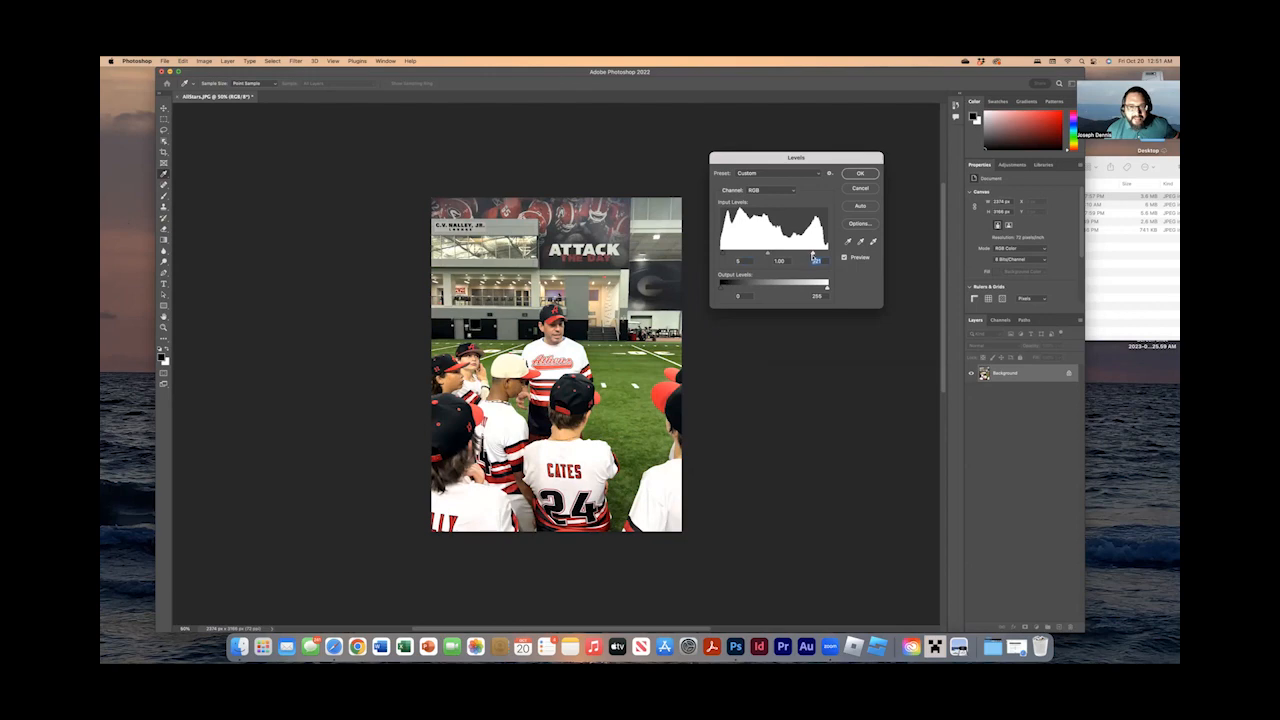
pyautogui.moveTo(813, 255); pyautogui.dragTo(827, 256)
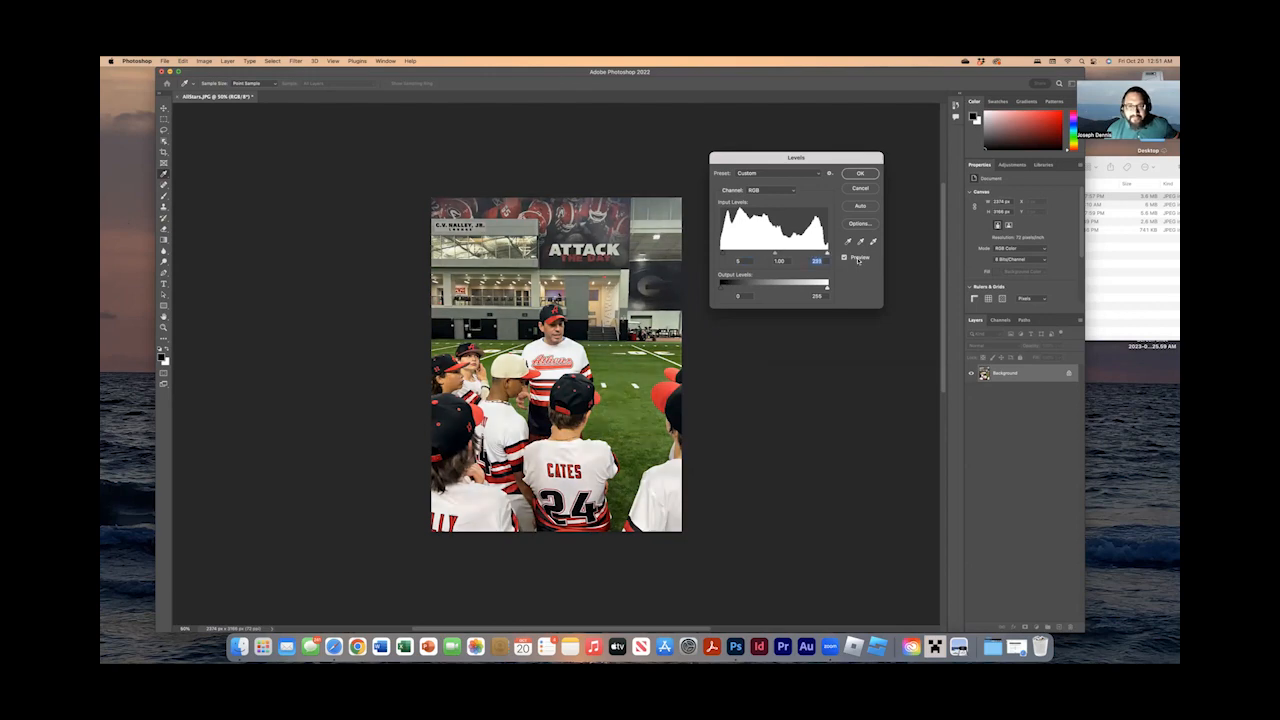
pyautogui.click(719, 254)
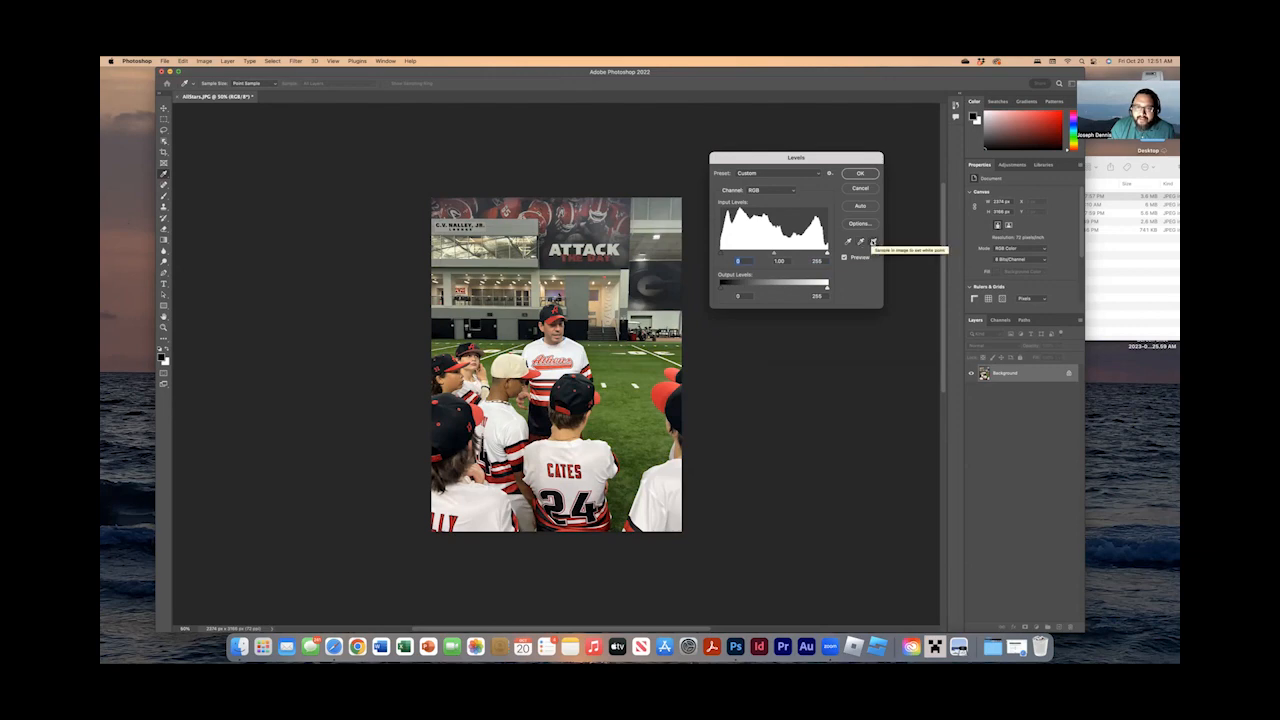
# Set the Levels white point by sampling the coach's white jersey near the shoulder, and apply the adjustment.
pyautogui.click(873, 242)
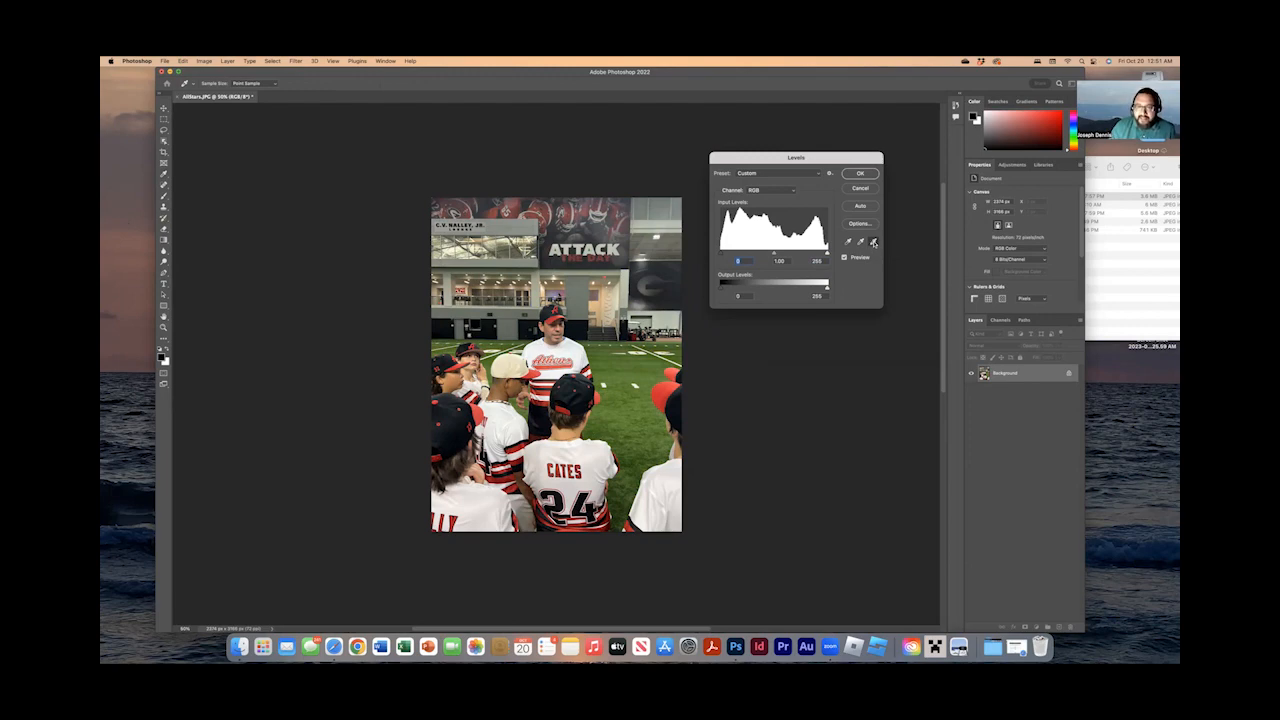
pyautogui.click(873, 242)
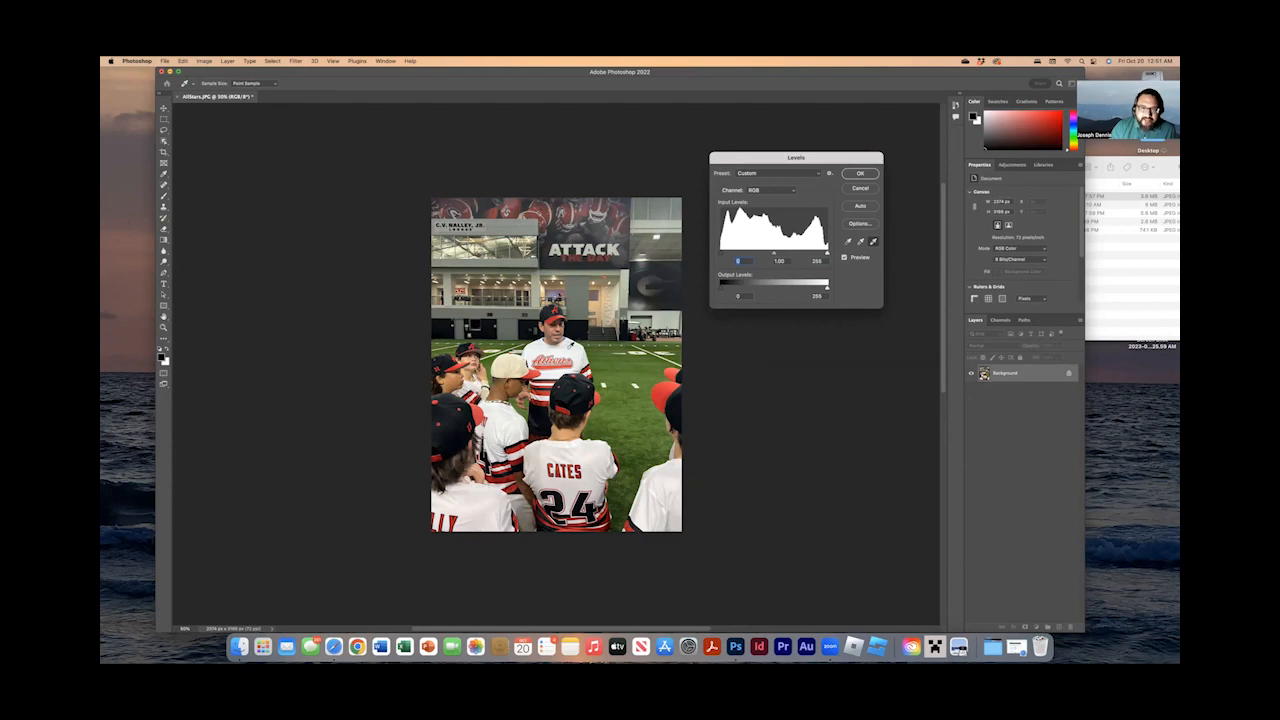
pyautogui.click(571, 348)
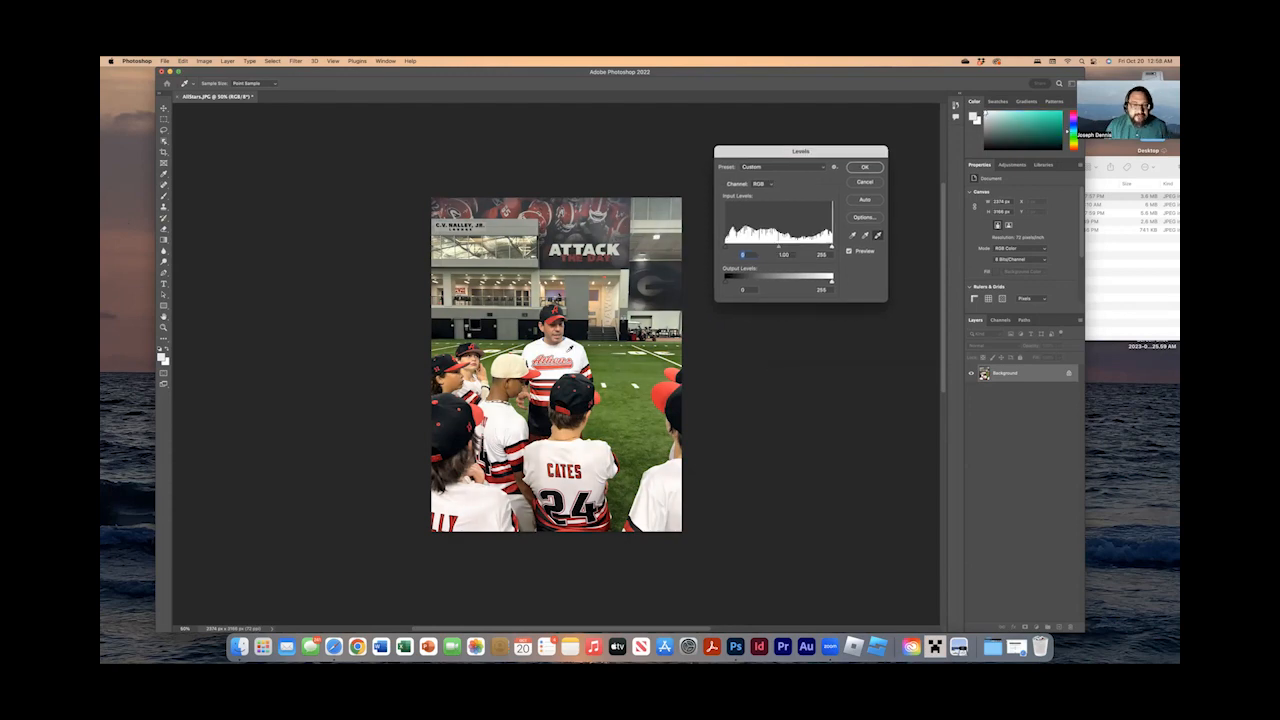
pyautogui.click(871, 167)
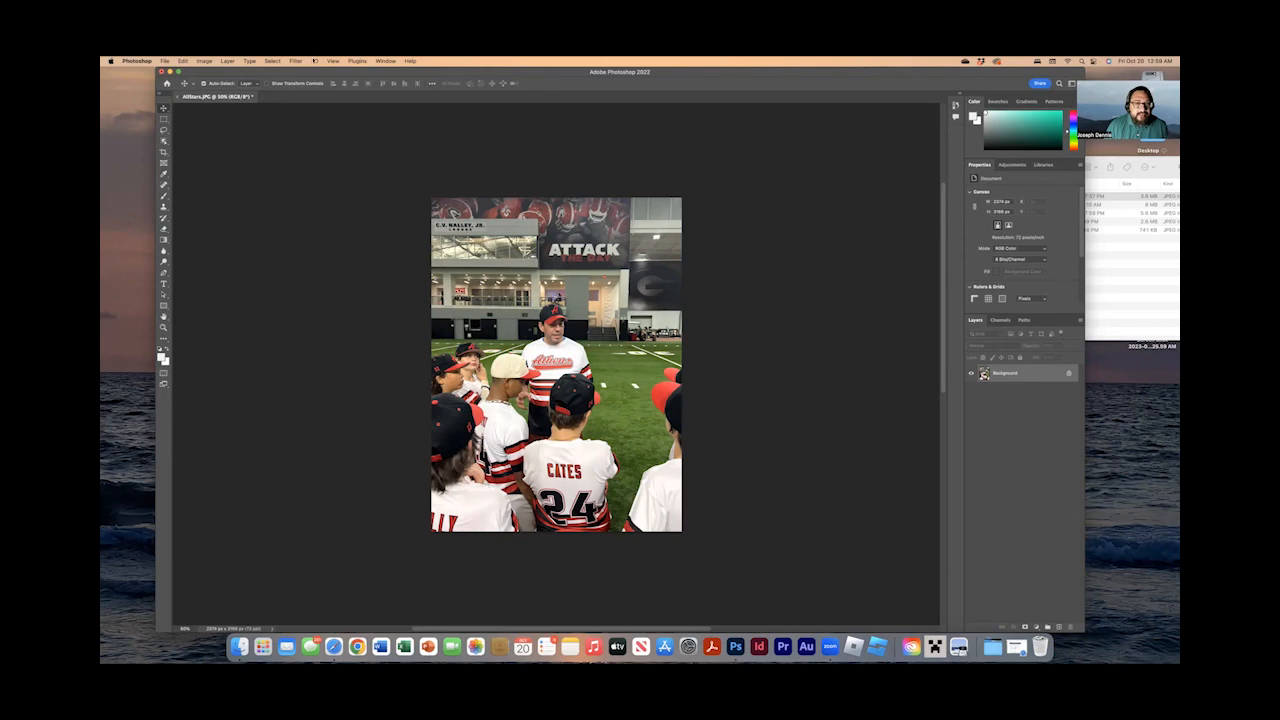
# Try a Curves adjustment that lifts the shadows and lowers the highlights of the photo, and discard it.
pyautogui.click(205, 61)
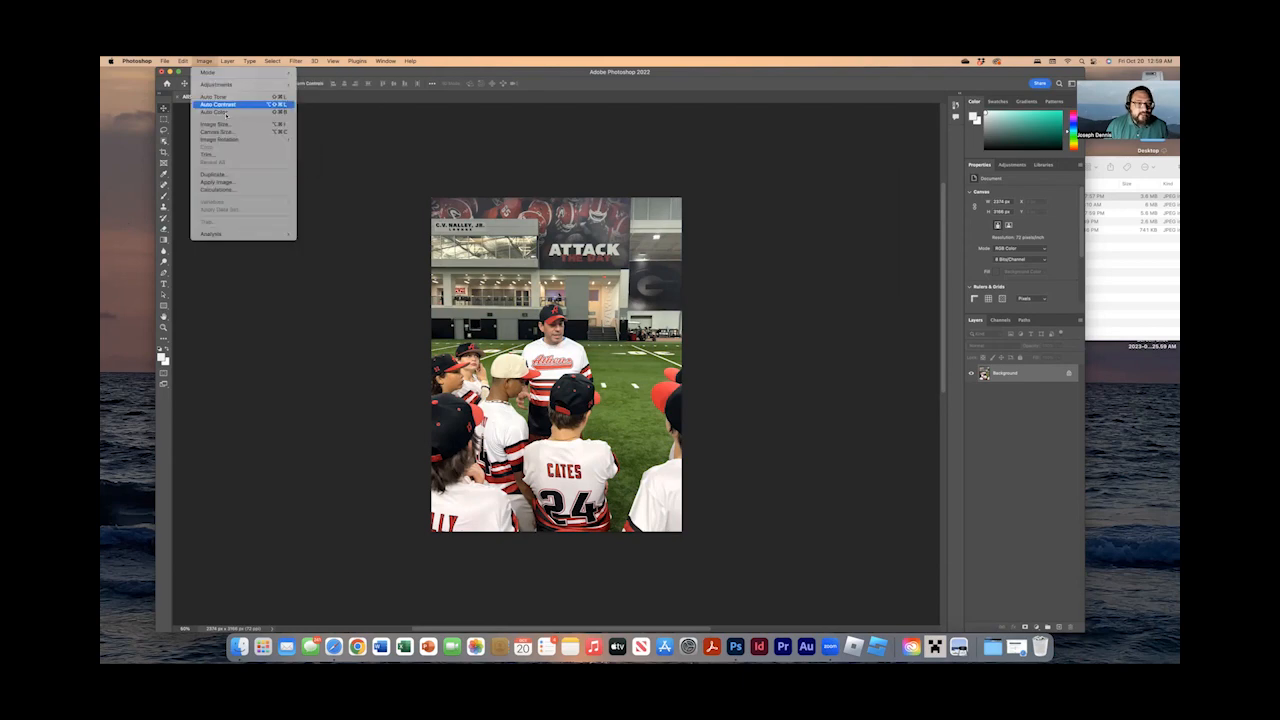
pyautogui.moveTo(230, 85)
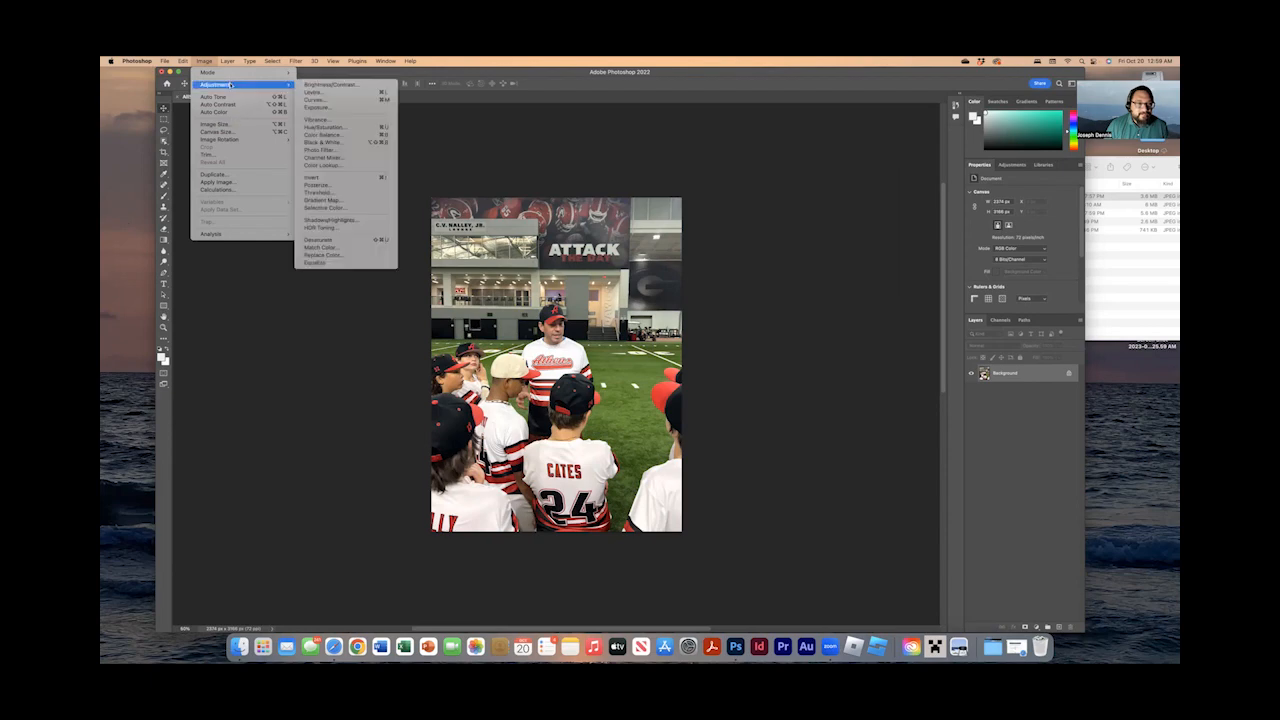
pyautogui.click(353, 100)
pyautogui.moveTo(666, 194); pyautogui.dragTo(818, 146)
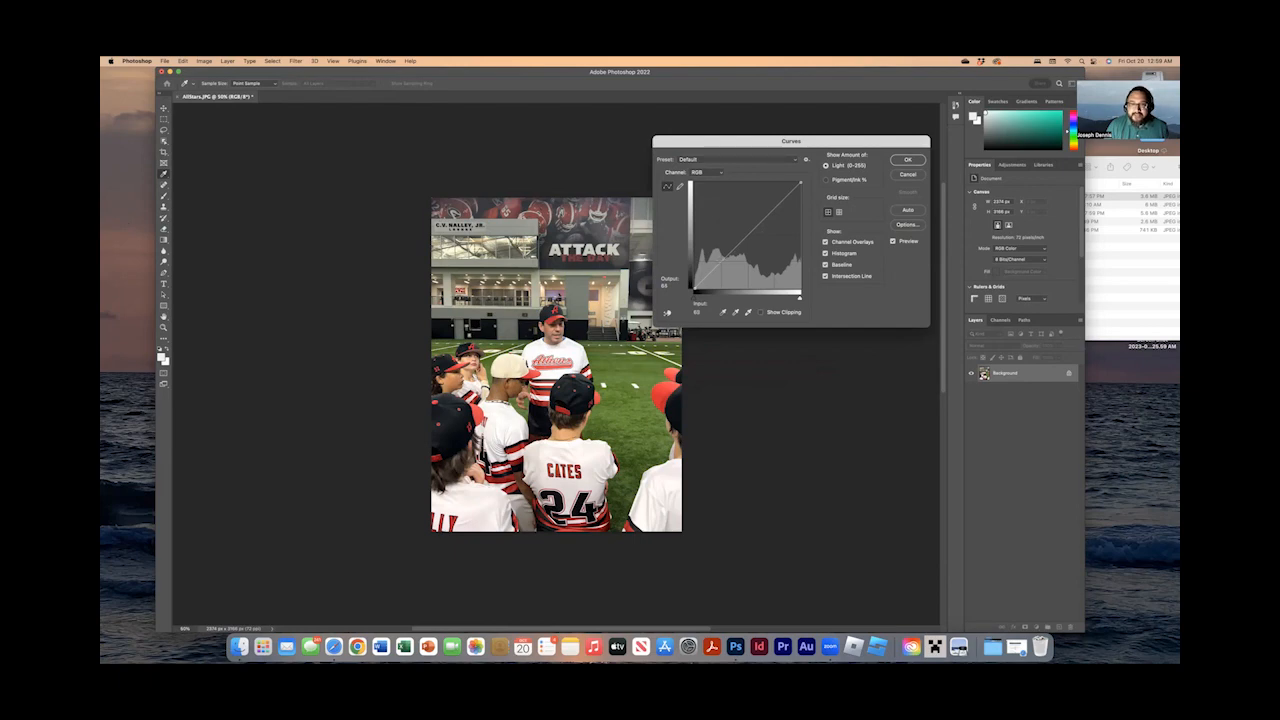
pyautogui.moveTo(716, 265); pyautogui.dragTo(714, 259)
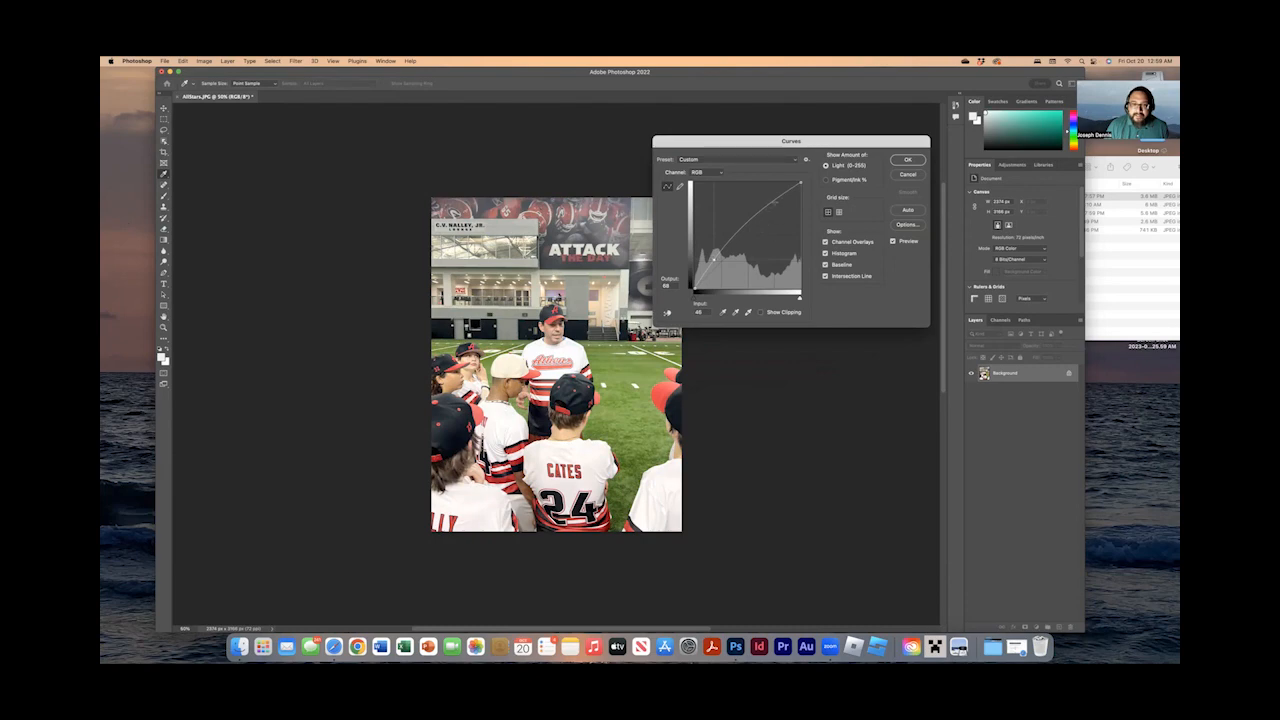
pyautogui.moveTo(774, 199); pyautogui.dragTo(780, 210)
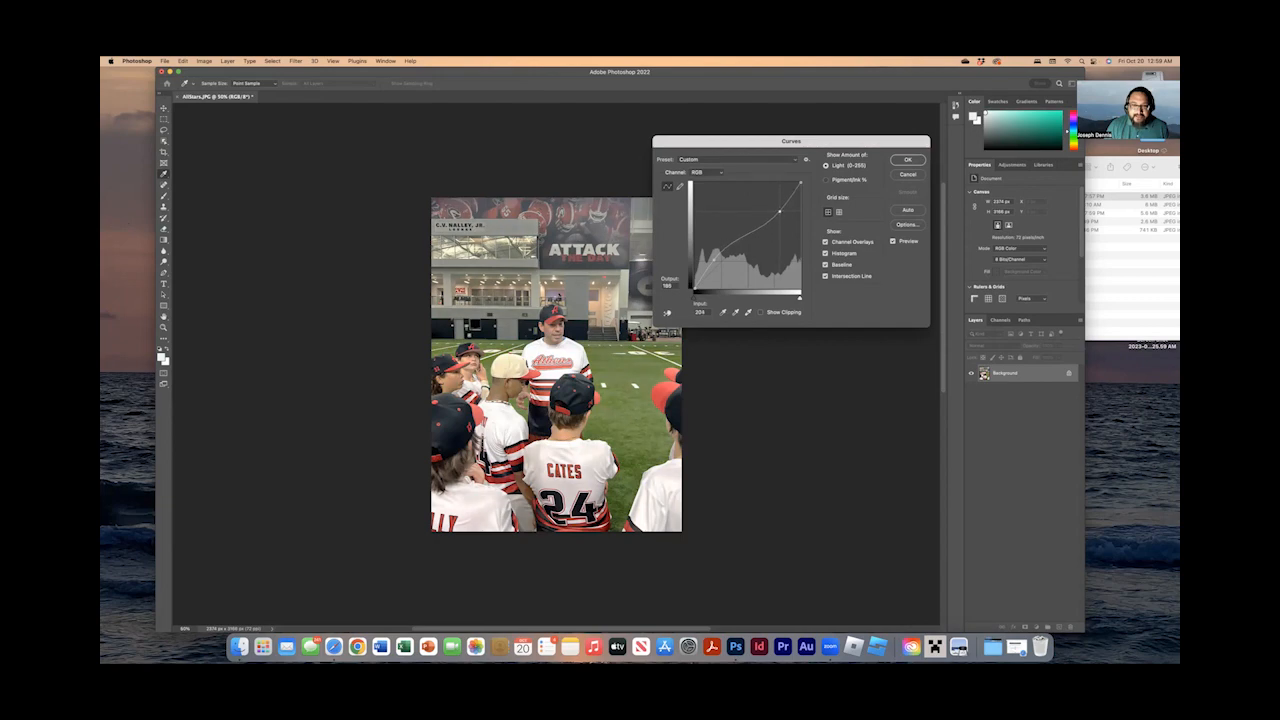
pyautogui.moveTo(714, 260); pyautogui.dragTo(715, 263)
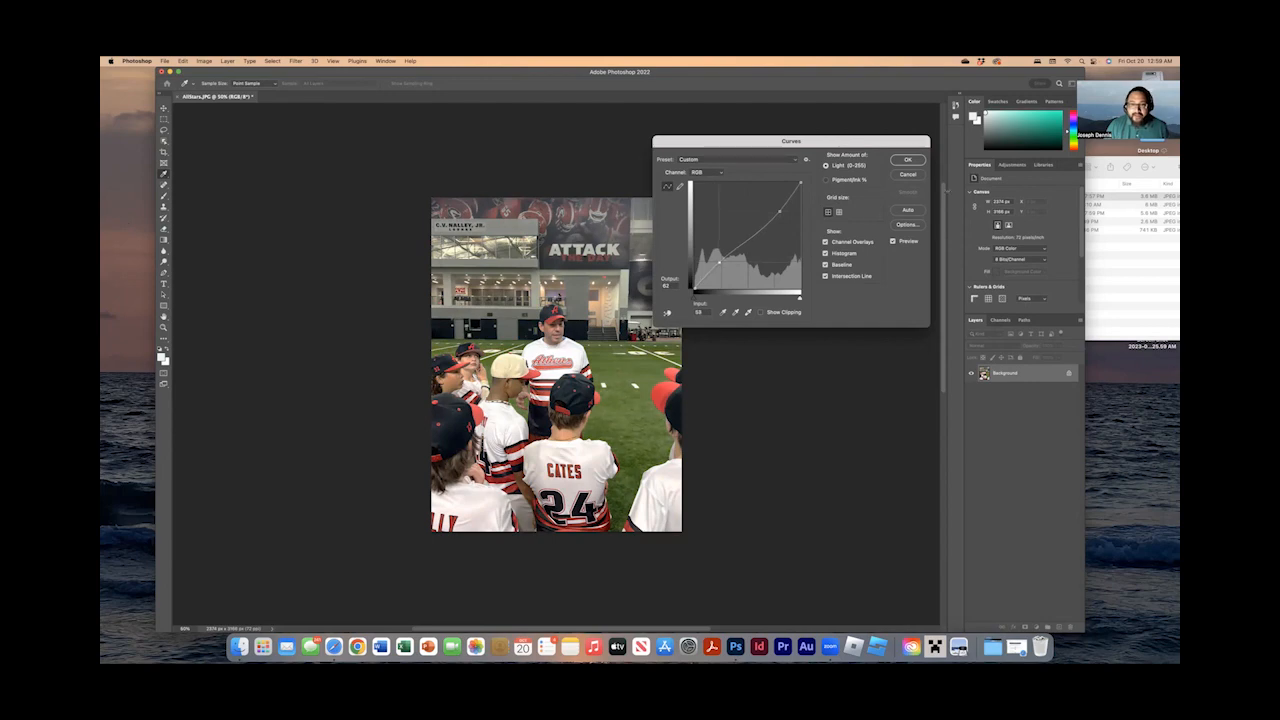
pyautogui.click(907, 174)
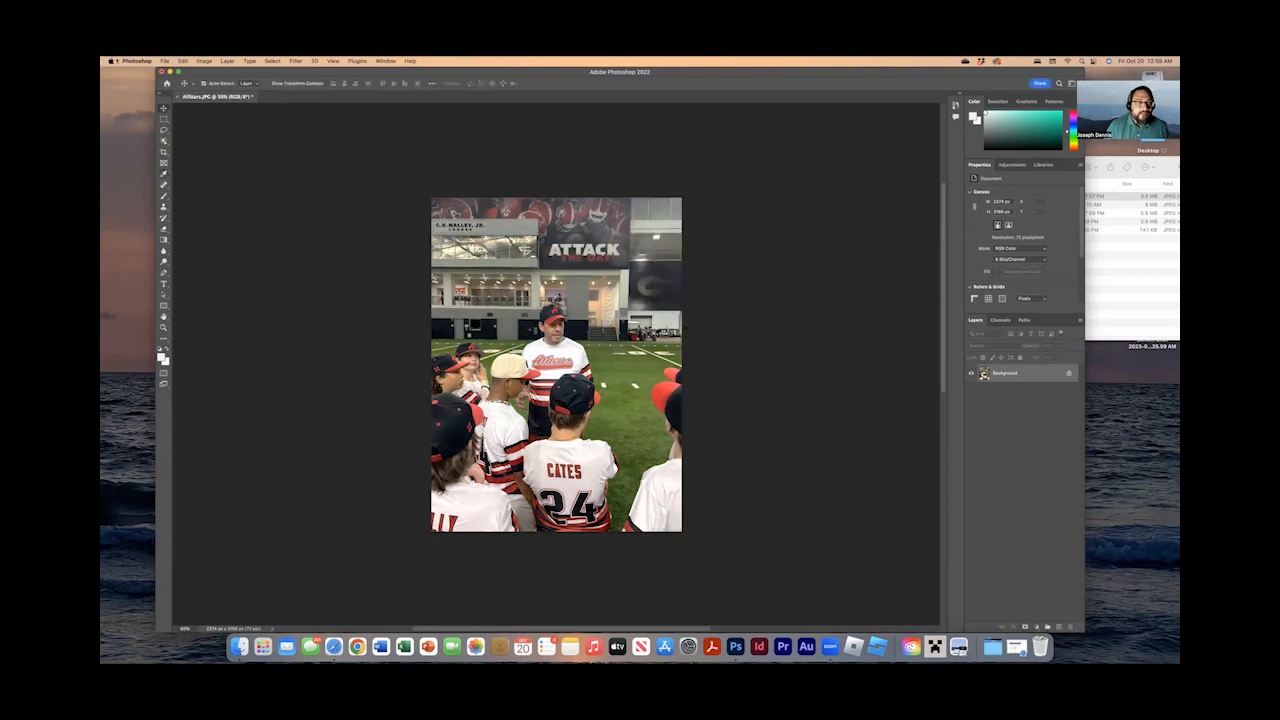
# Start a Curves adjustment on the photo and set its white point by sampling the coach's white jersey.
pyautogui.click(211, 61)
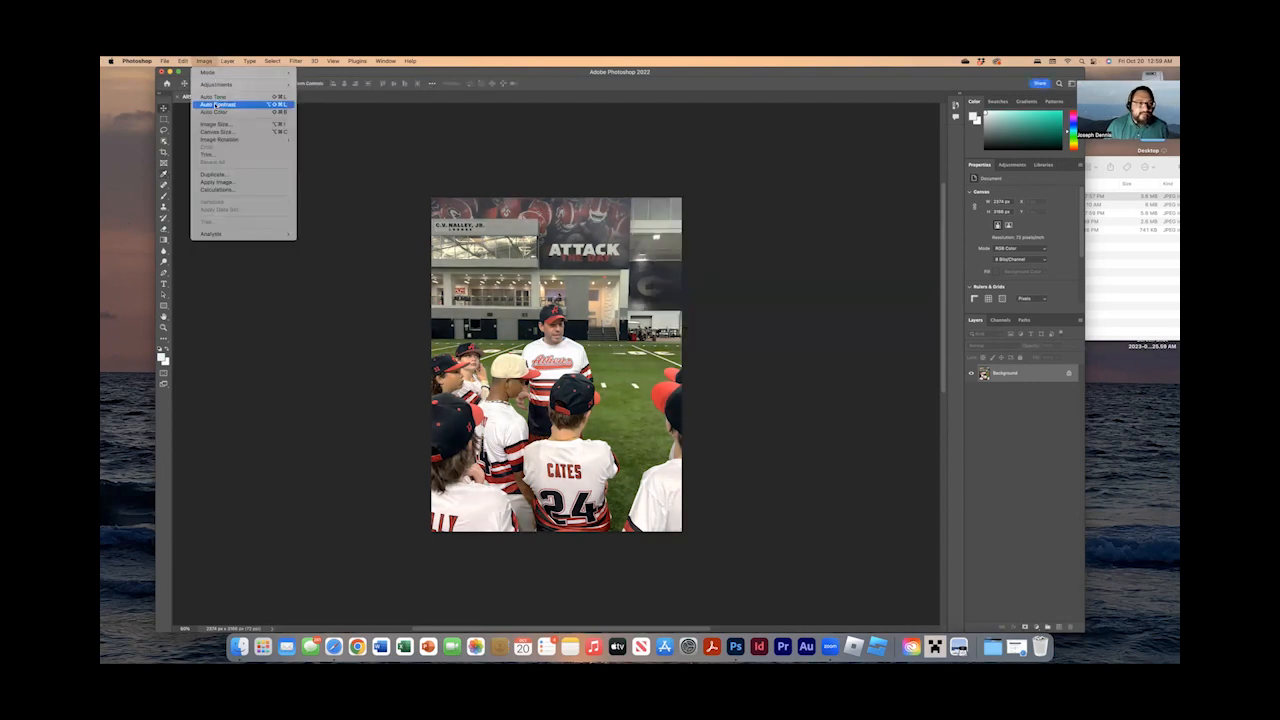
pyautogui.moveTo(230, 84)
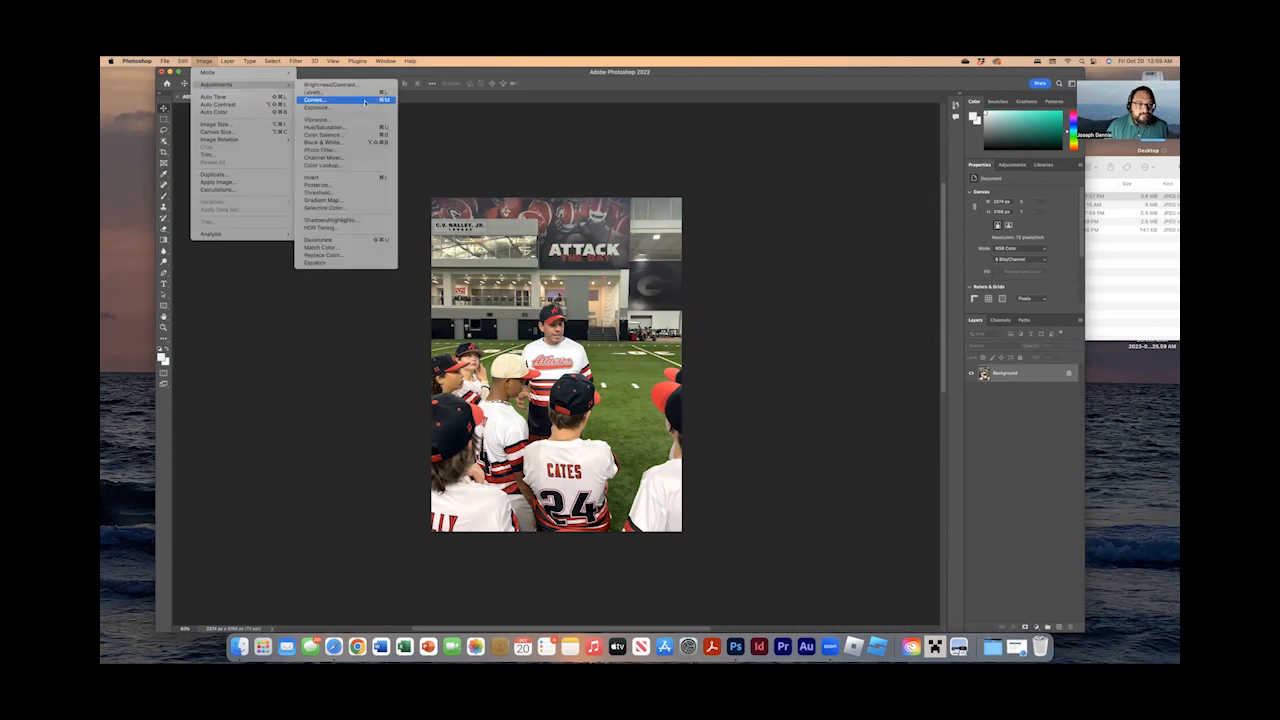
pyautogui.click(340, 100)
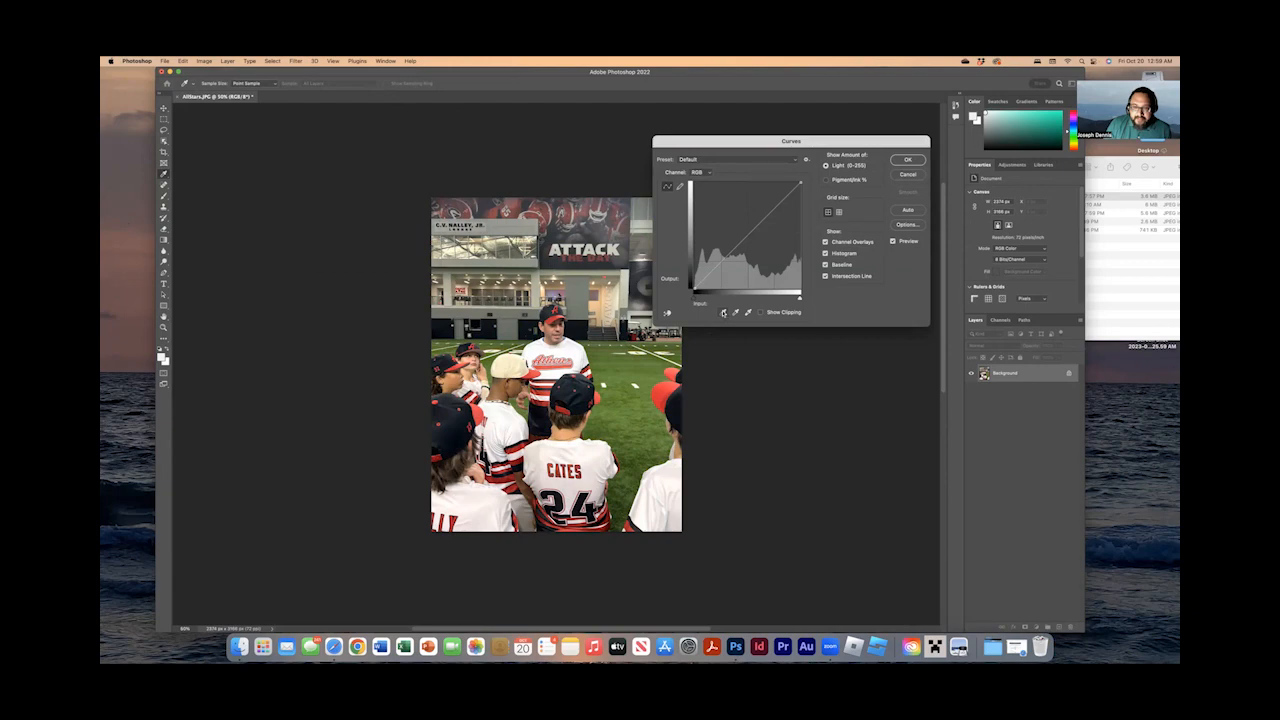
pyautogui.click(749, 314)
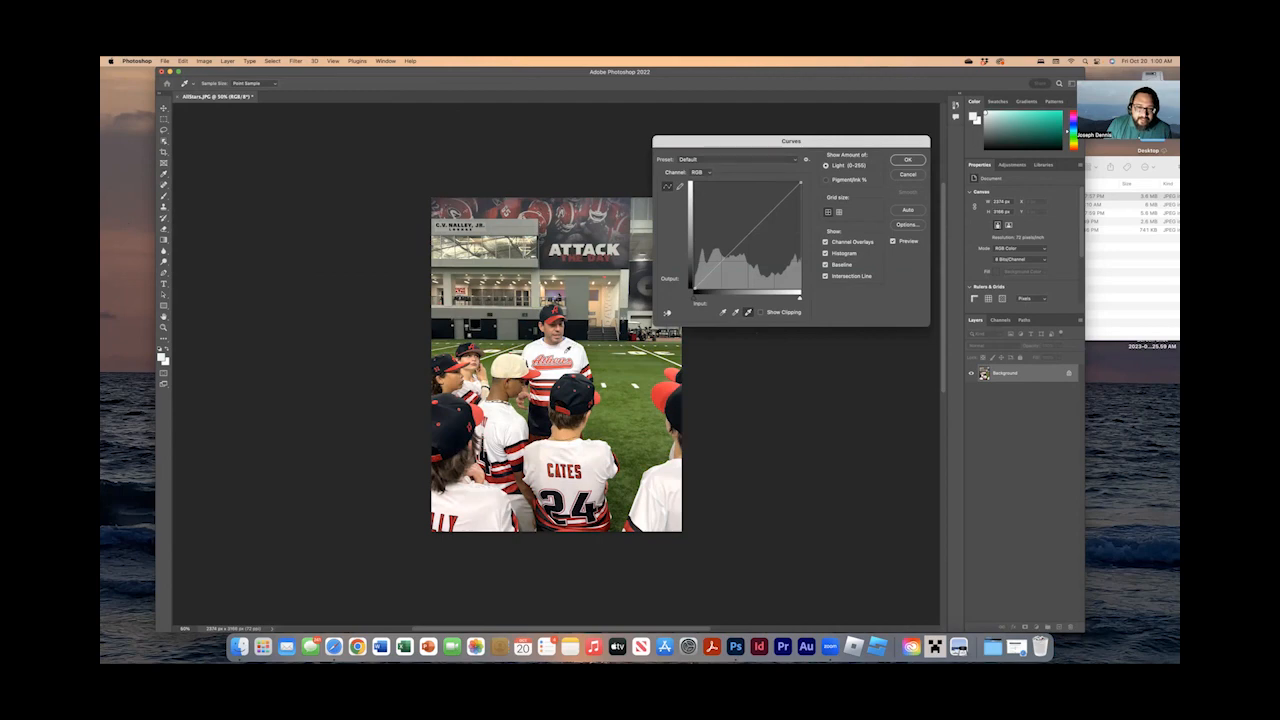
pyautogui.click(567, 351)
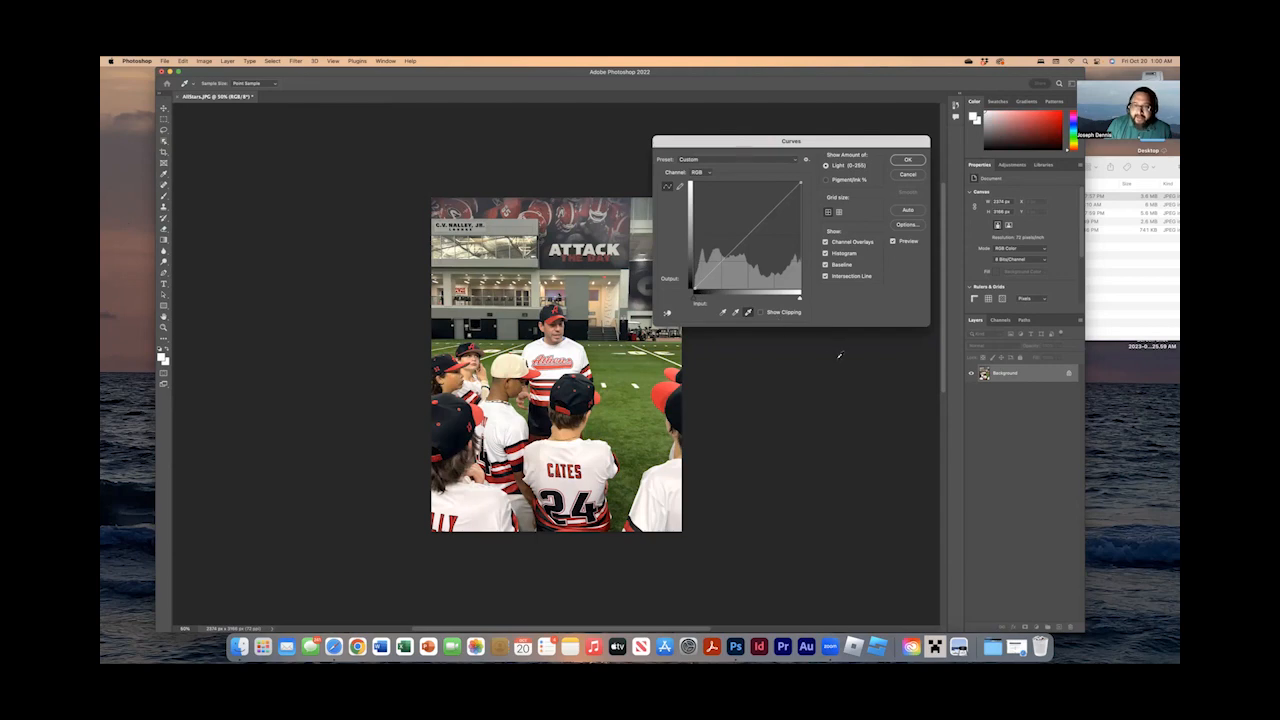
# Try setting the Curves black point on the number 24 player's cap, undo that sample, and apply the adjustment.
pyautogui.click(723, 313)
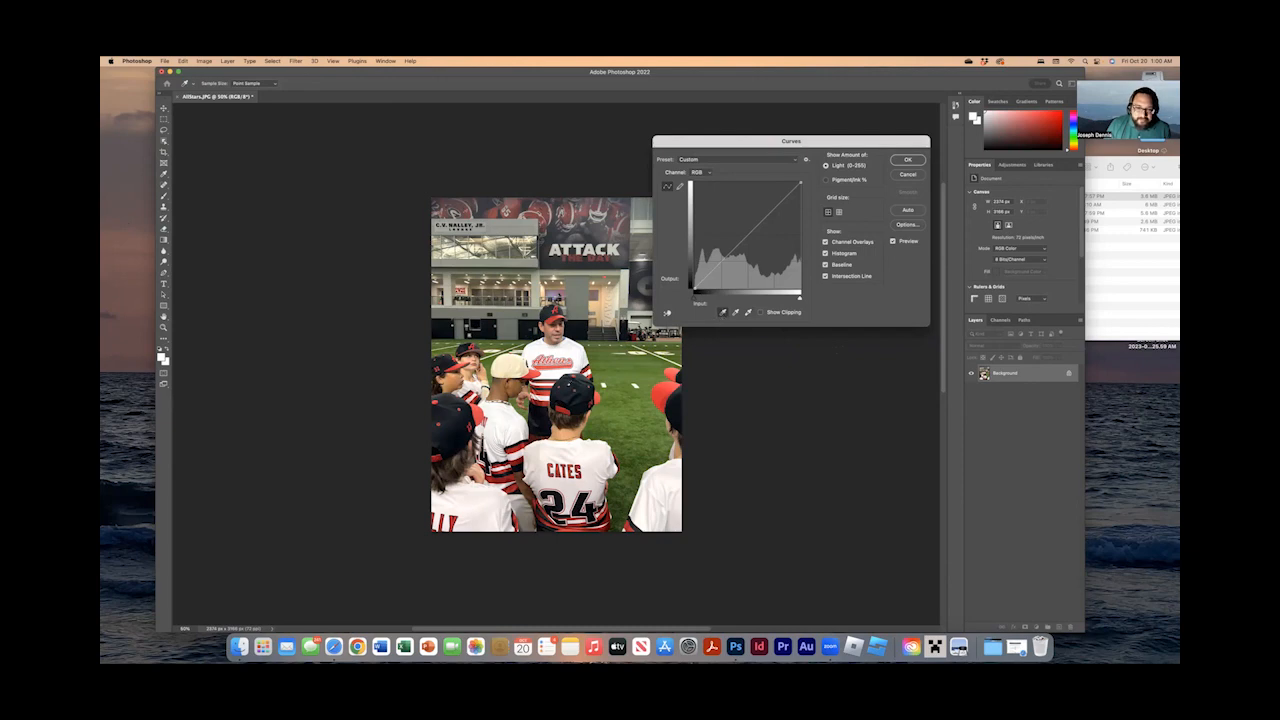
pyautogui.click(572, 396)
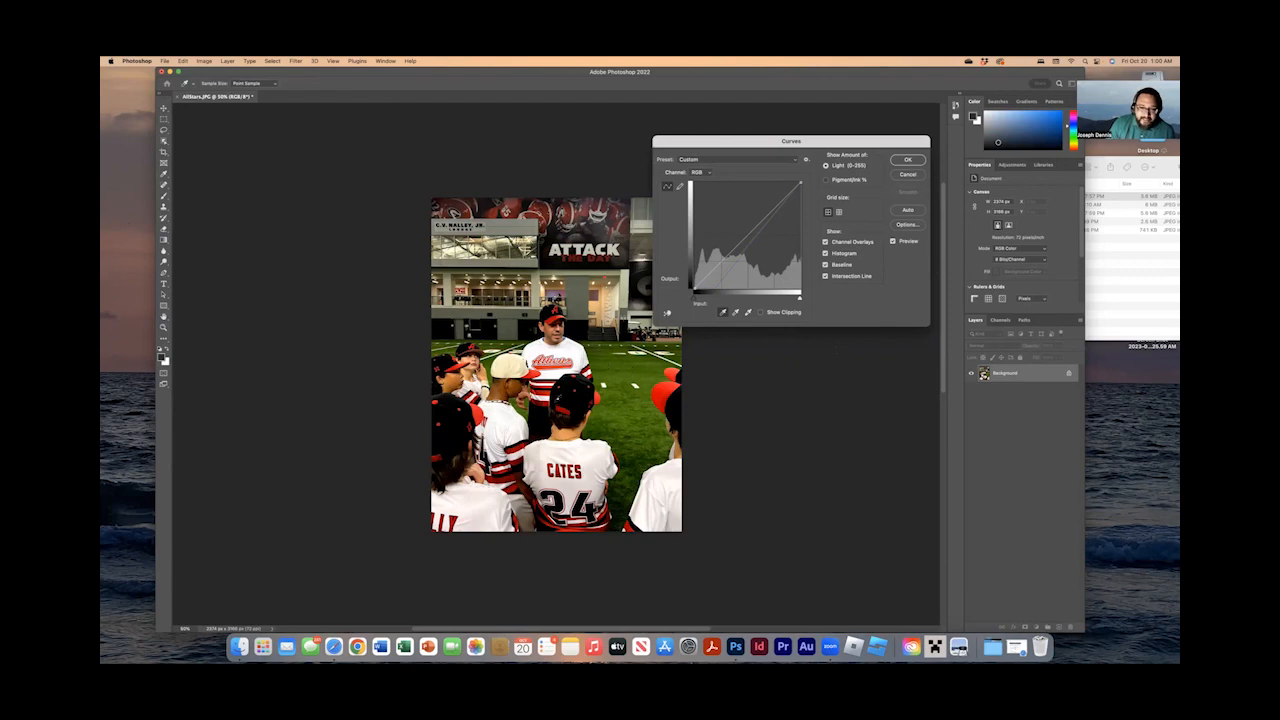
pyautogui.click(181, 60)
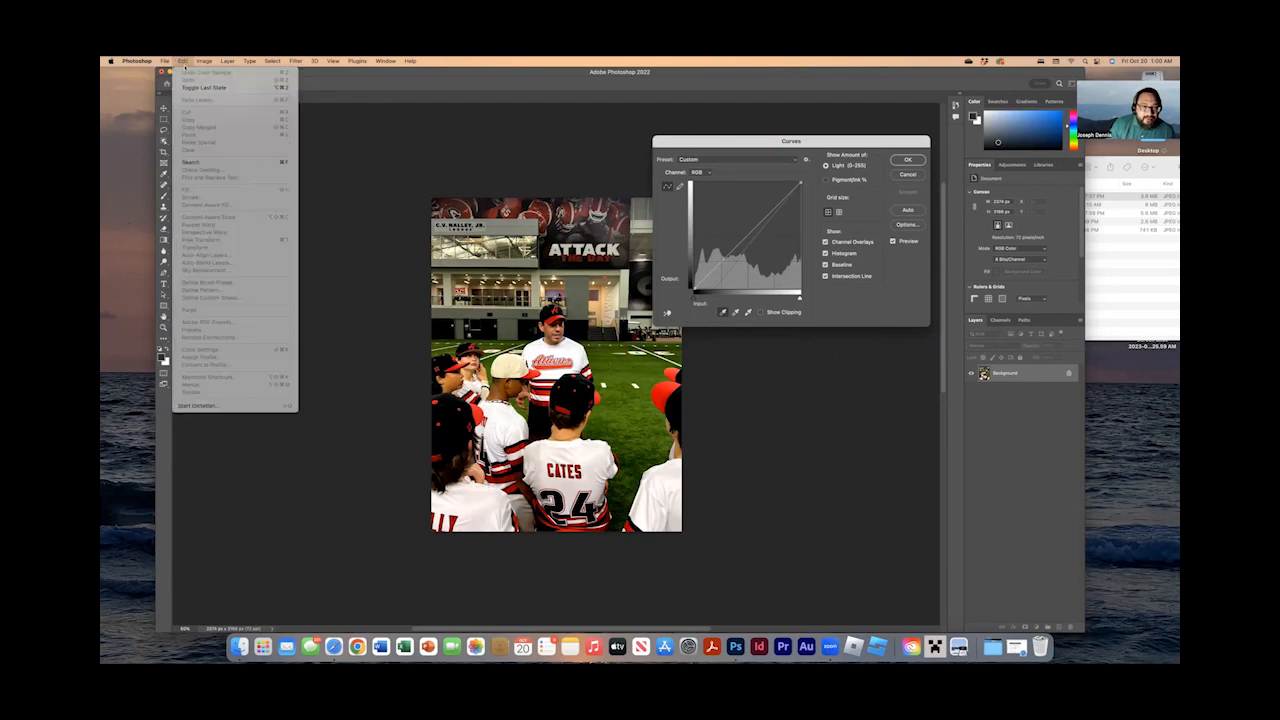
pyautogui.click(244, 88)
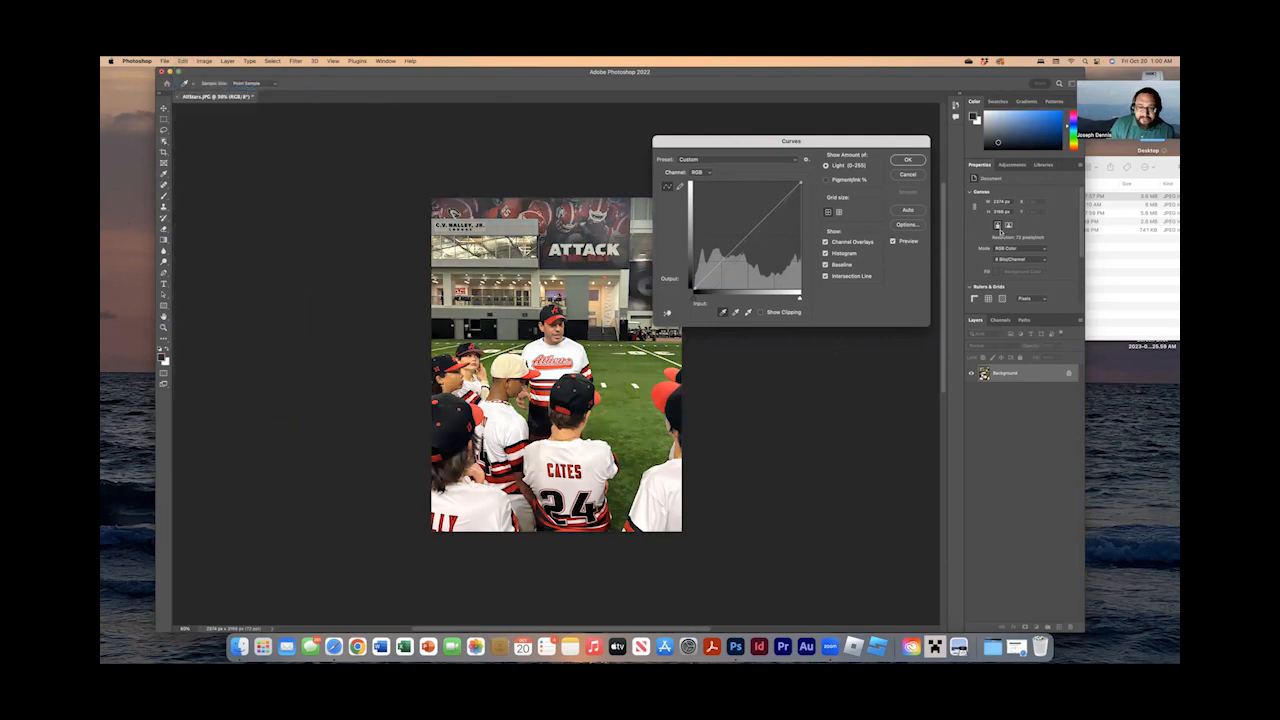
pyautogui.click(908, 160)
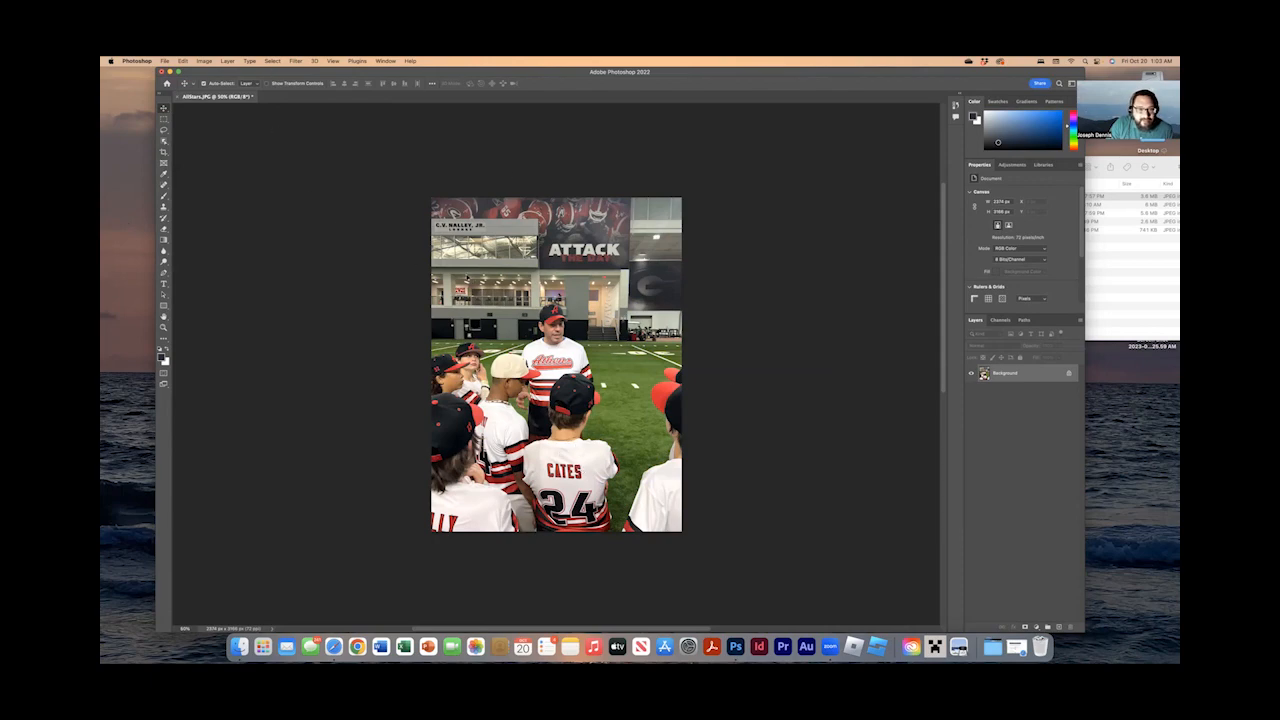
# Start saving the photo under a new name on the computer, turning off the cloud-document reminder.
pyautogui.click(166, 61)
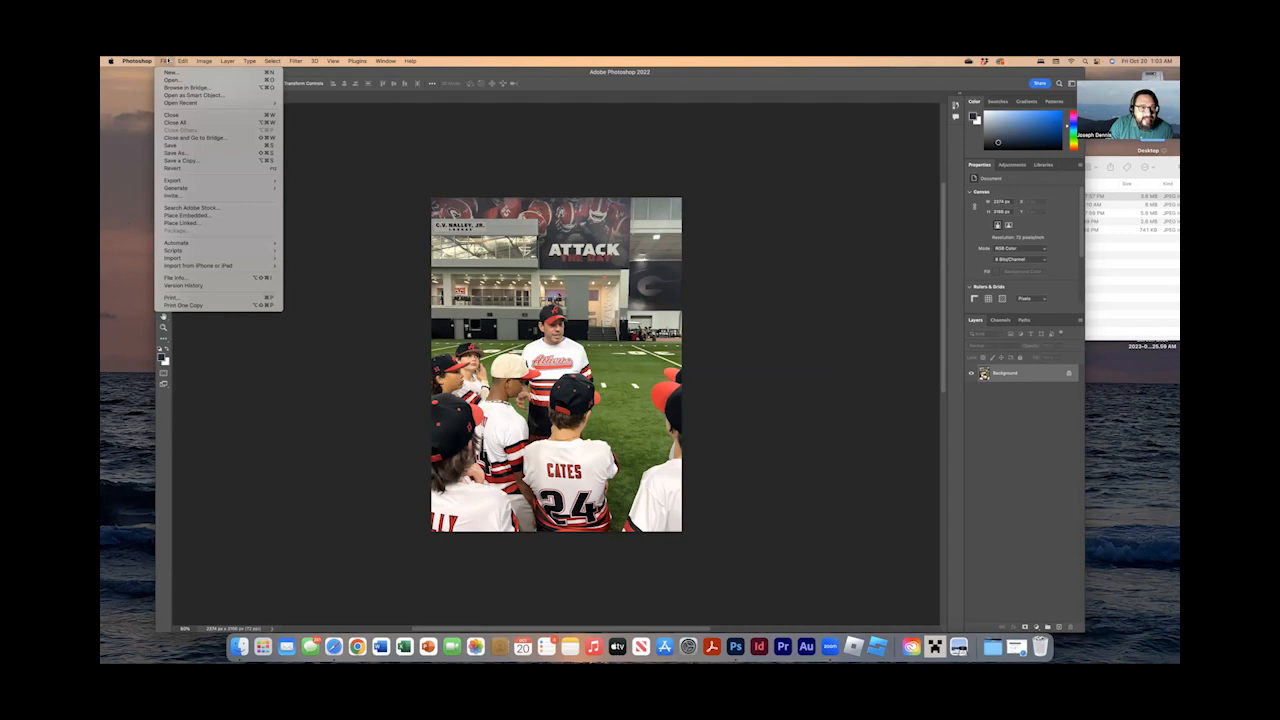
pyautogui.click(182, 153)
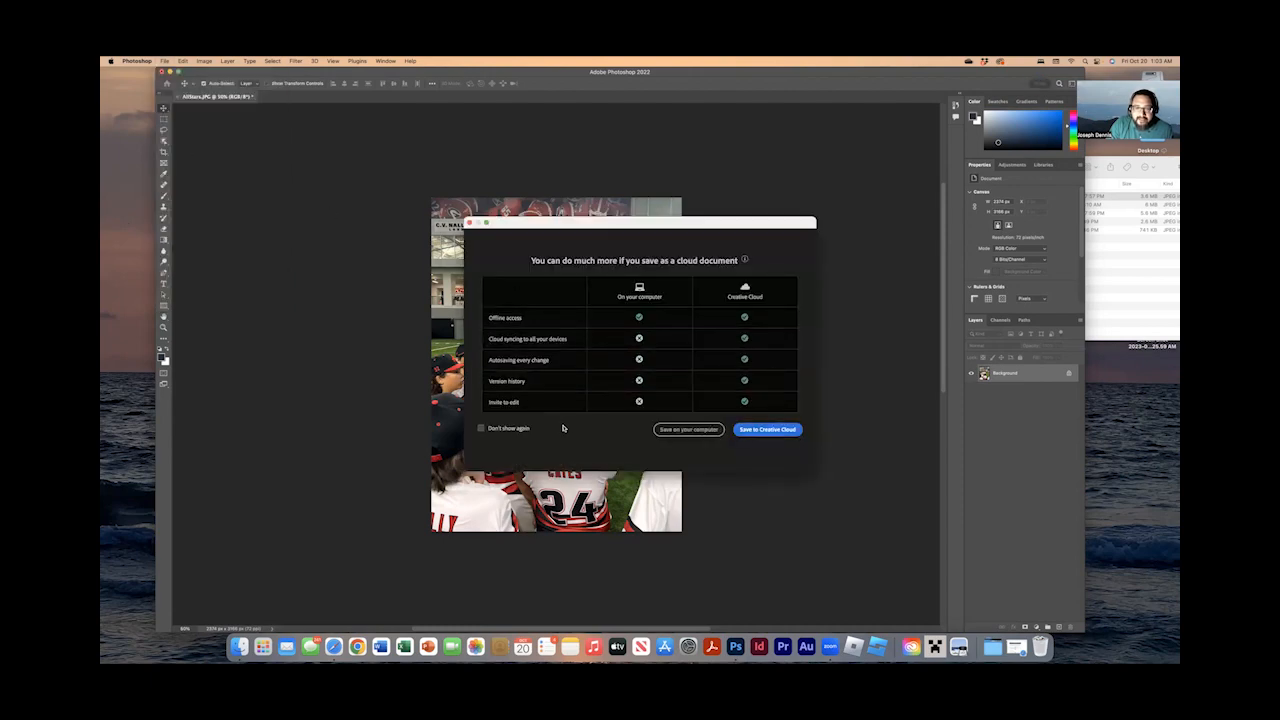
pyautogui.click(516, 428)
pyautogui.click(688, 429)
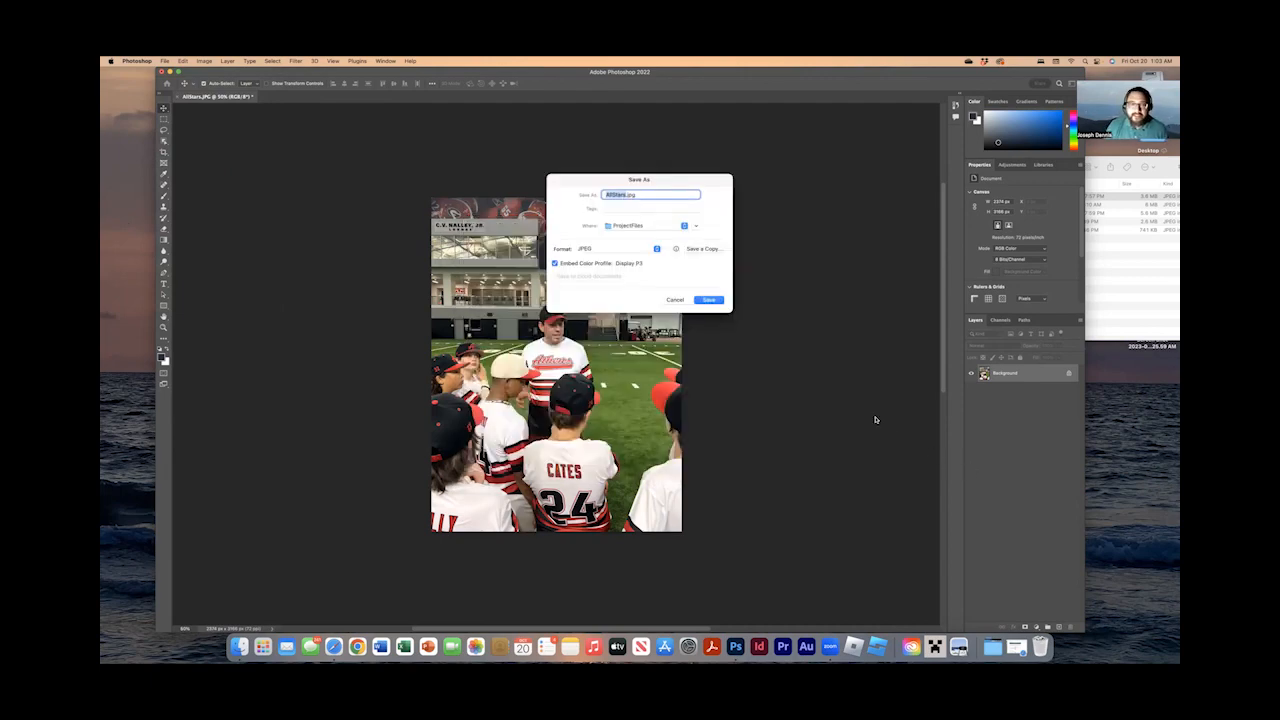
# Expand the Save As dialog, keeping ProjectFiles as the destination and JPEG as the format.
pyautogui.click(684, 226)
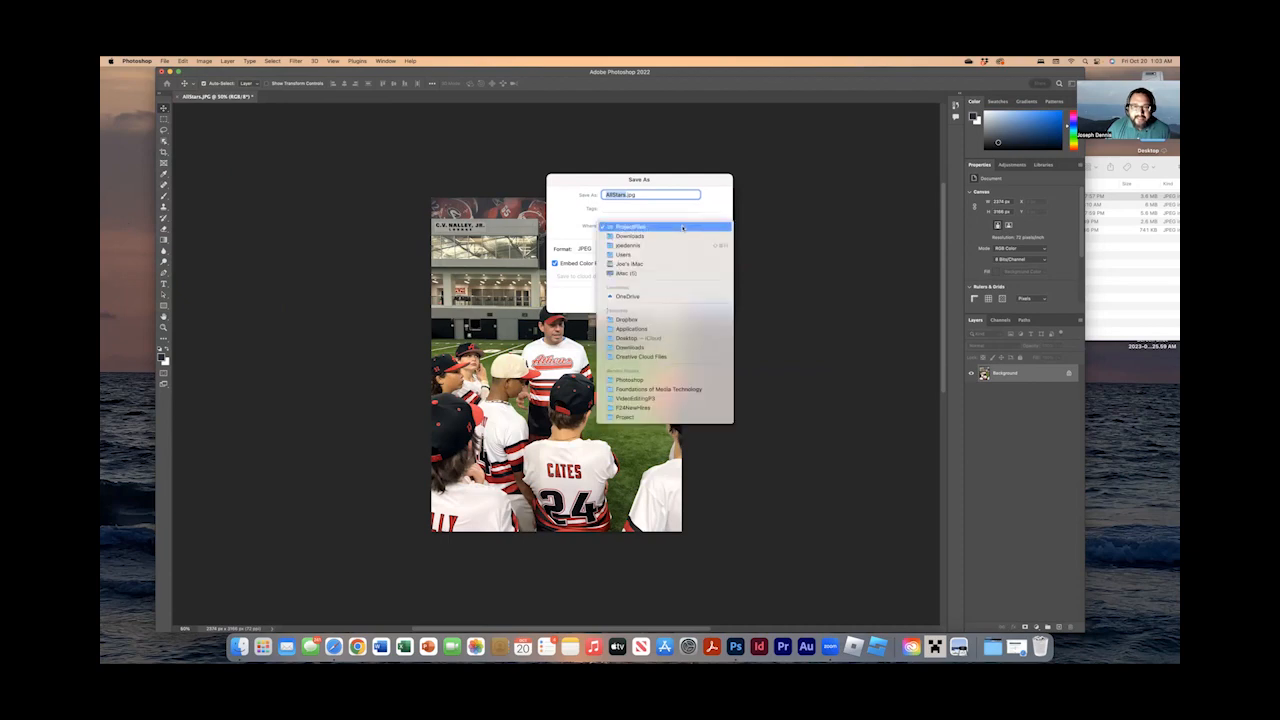
pyautogui.click(683, 228)
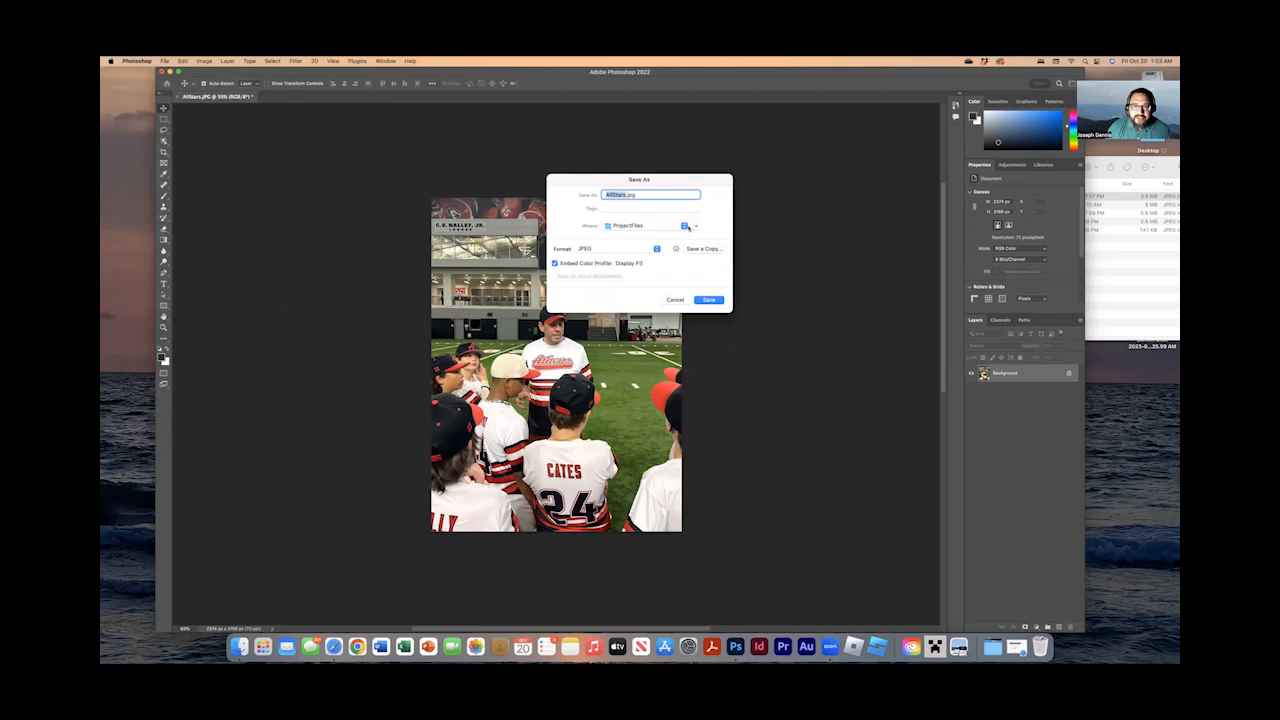
pyautogui.click(695, 225)
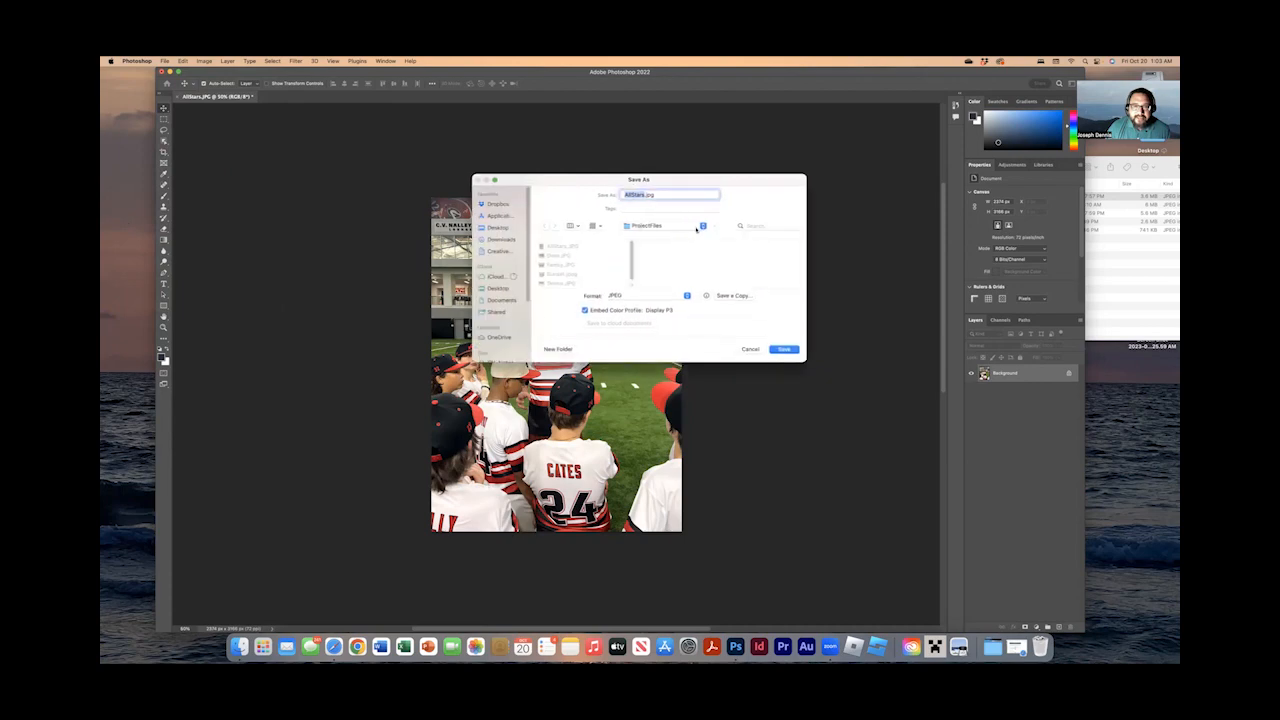
pyautogui.click(592, 261)
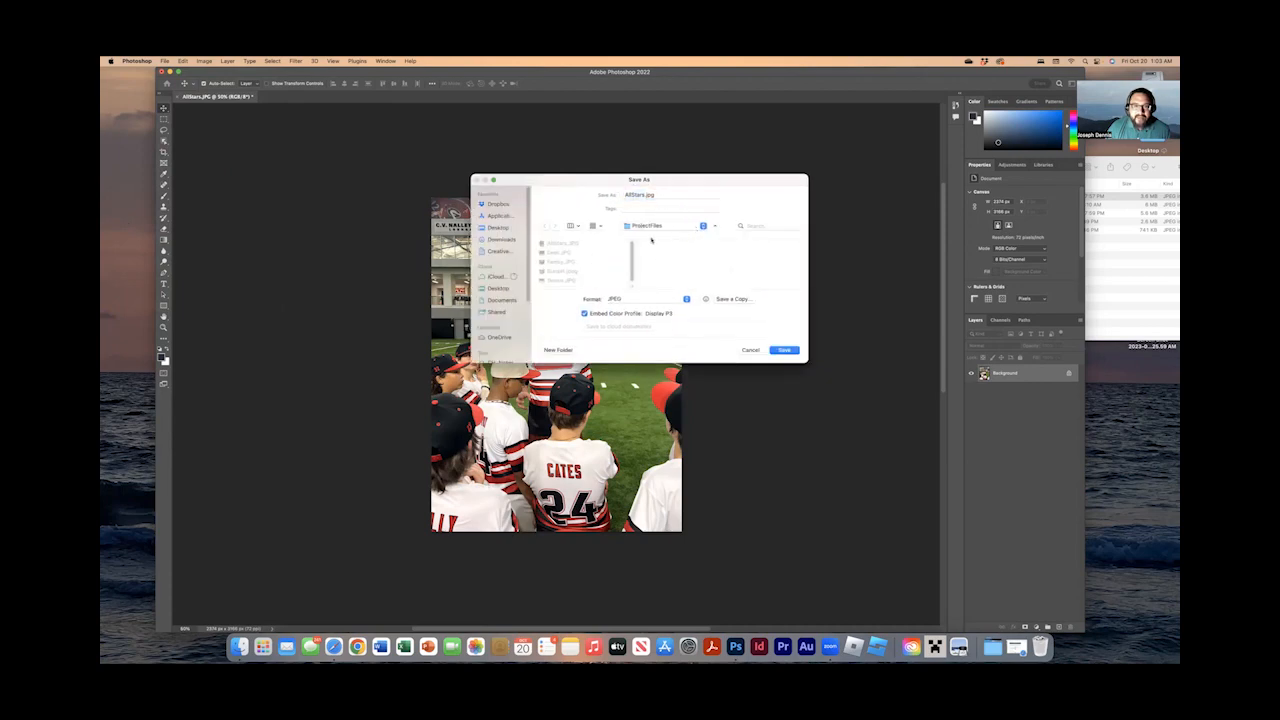
pyautogui.click(645, 195)
pyautogui.click(660, 298)
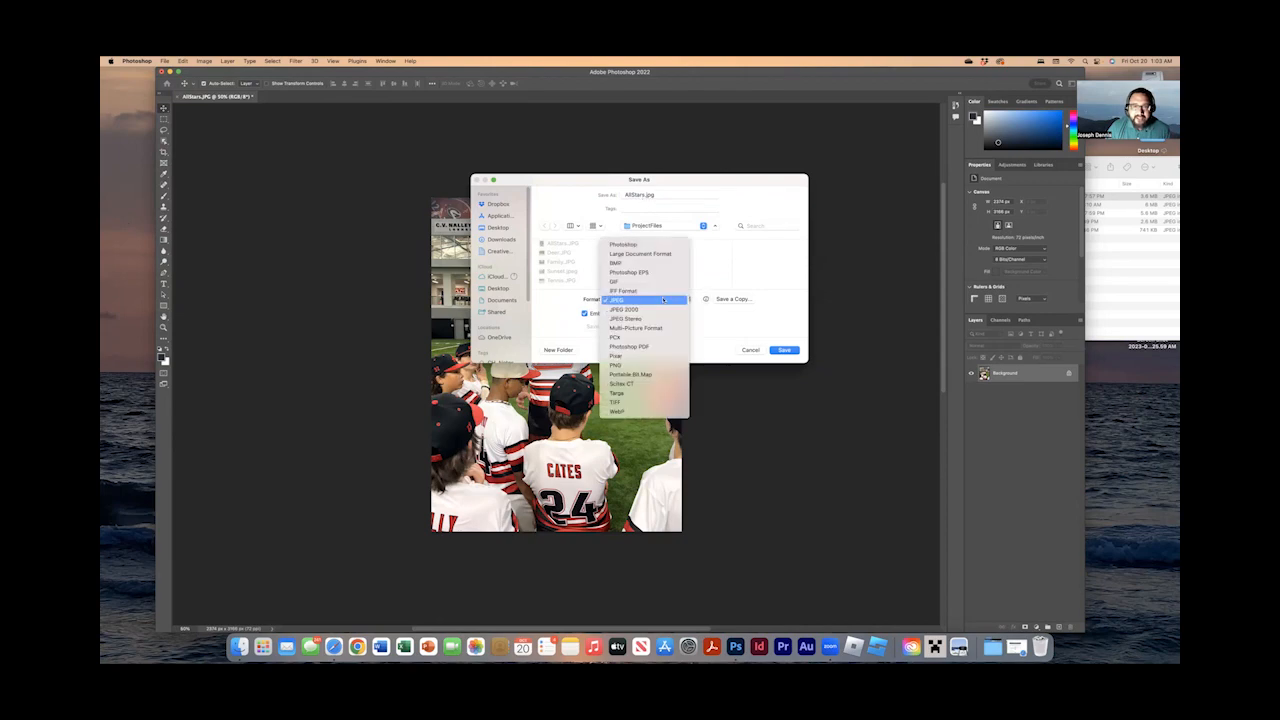
pyautogui.click(662, 299)
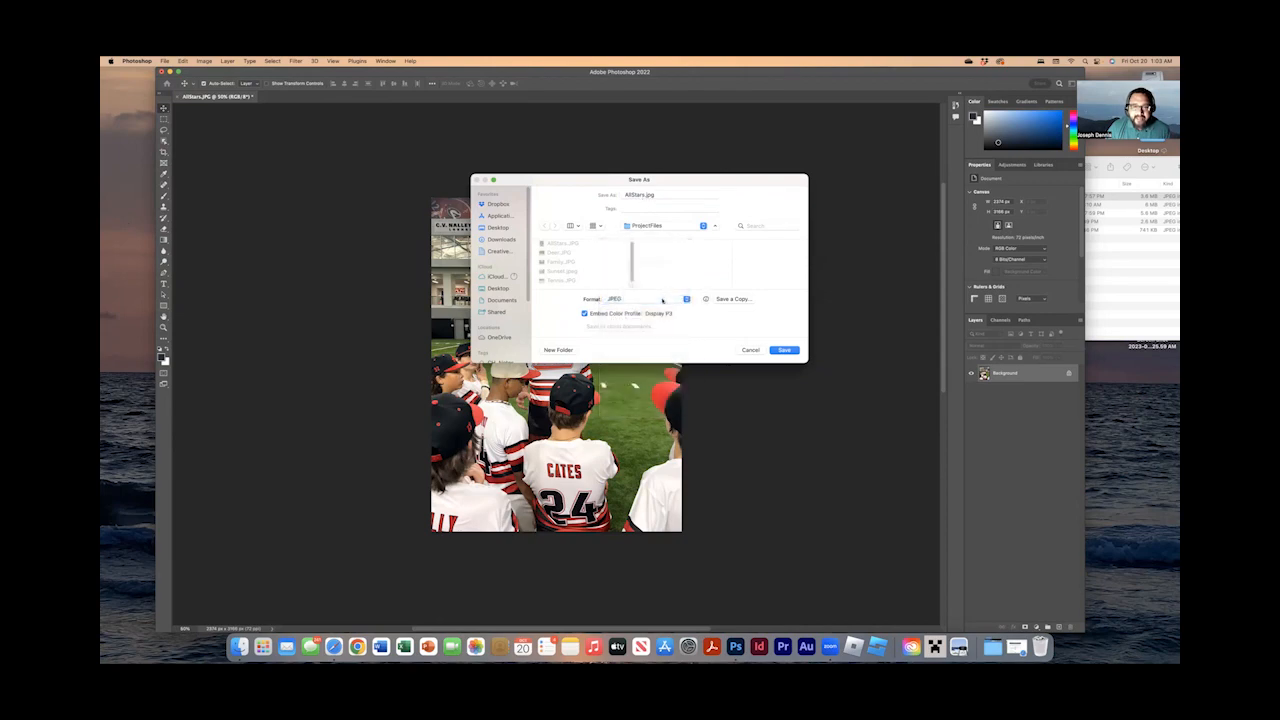
# Name the file AllStars_EDIT.jpg, save it, and allow access to the Downloads folder.
pyautogui.click(643, 195)
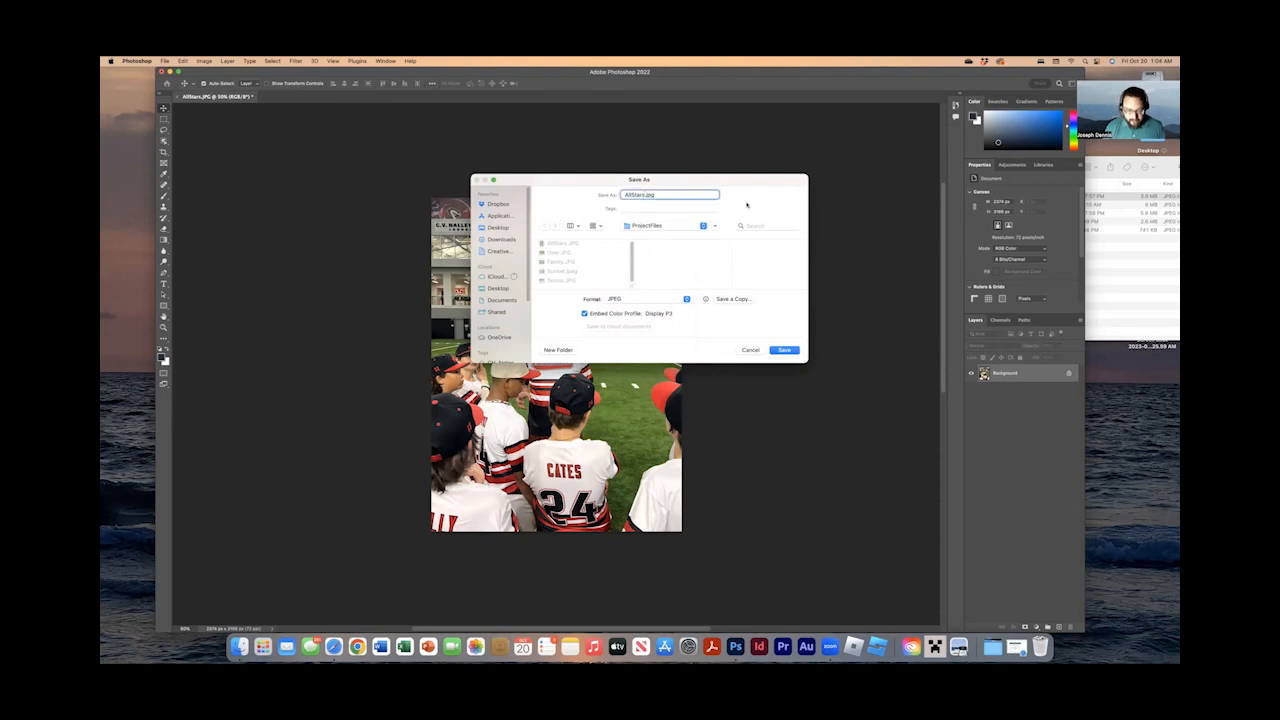
pyautogui.write('_ECE')
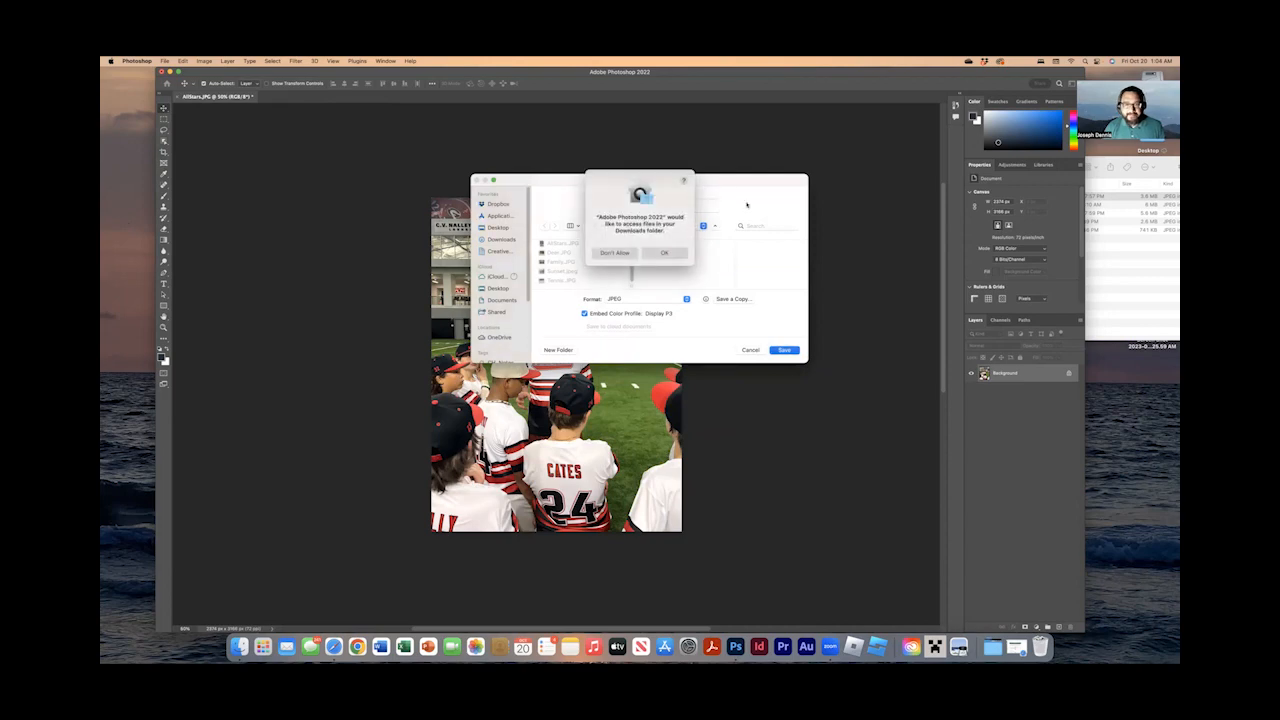
pyautogui.click(680, 253)
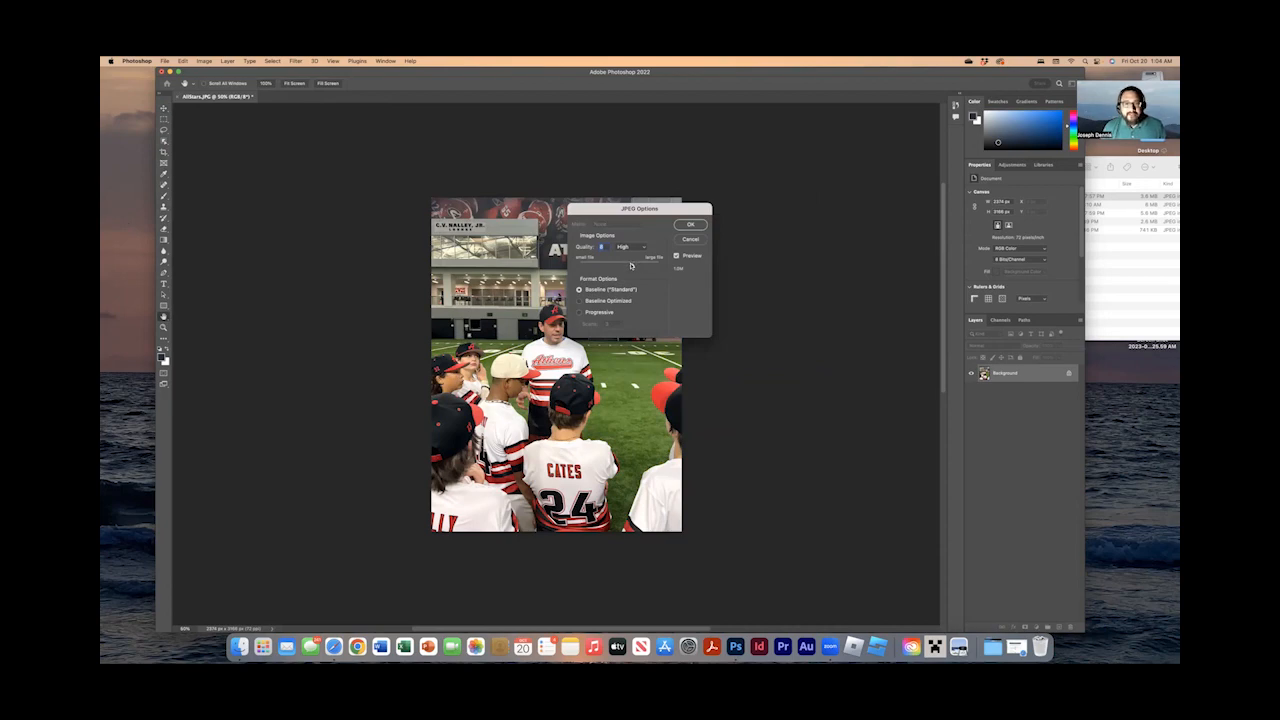
# Try Maximum and Medium JPEG quality, set the quality to High, and finish saving the file.
pyautogui.moveTo(630, 266); pyautogui.dragTo(650, 270)
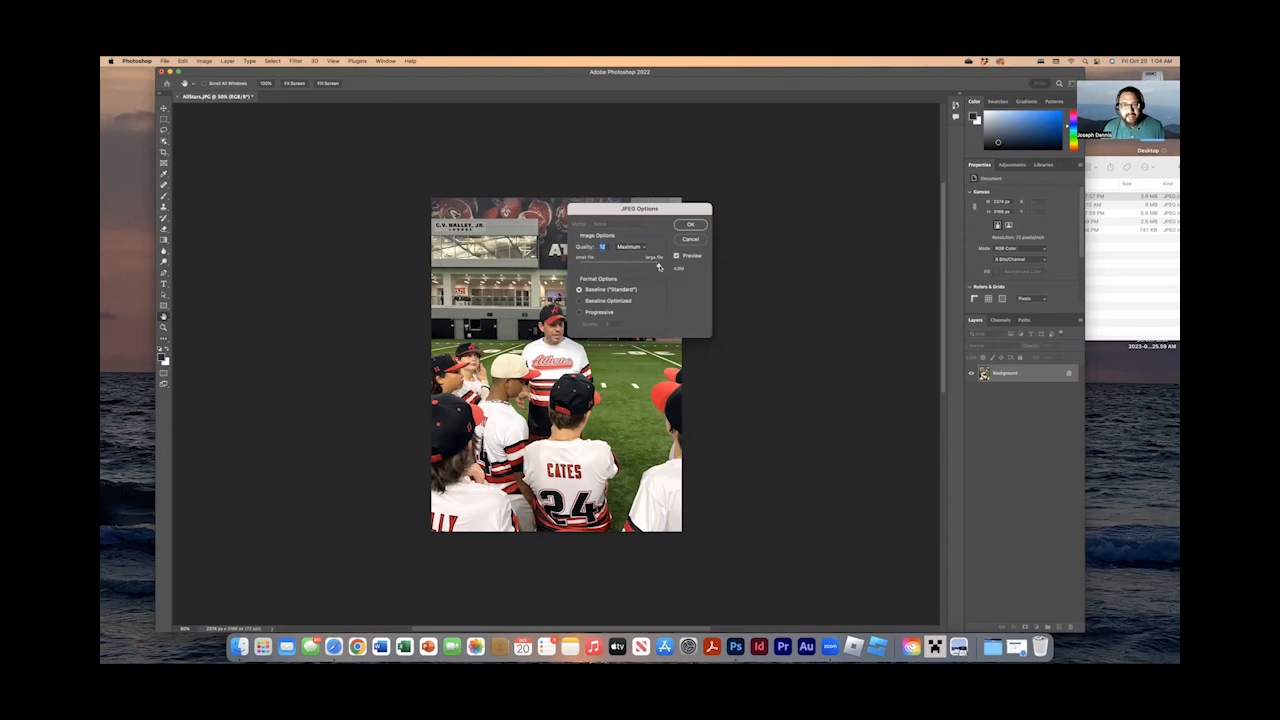
pyautogui.moveTo(659, 266); pyautogui.dragTo(641, 268)
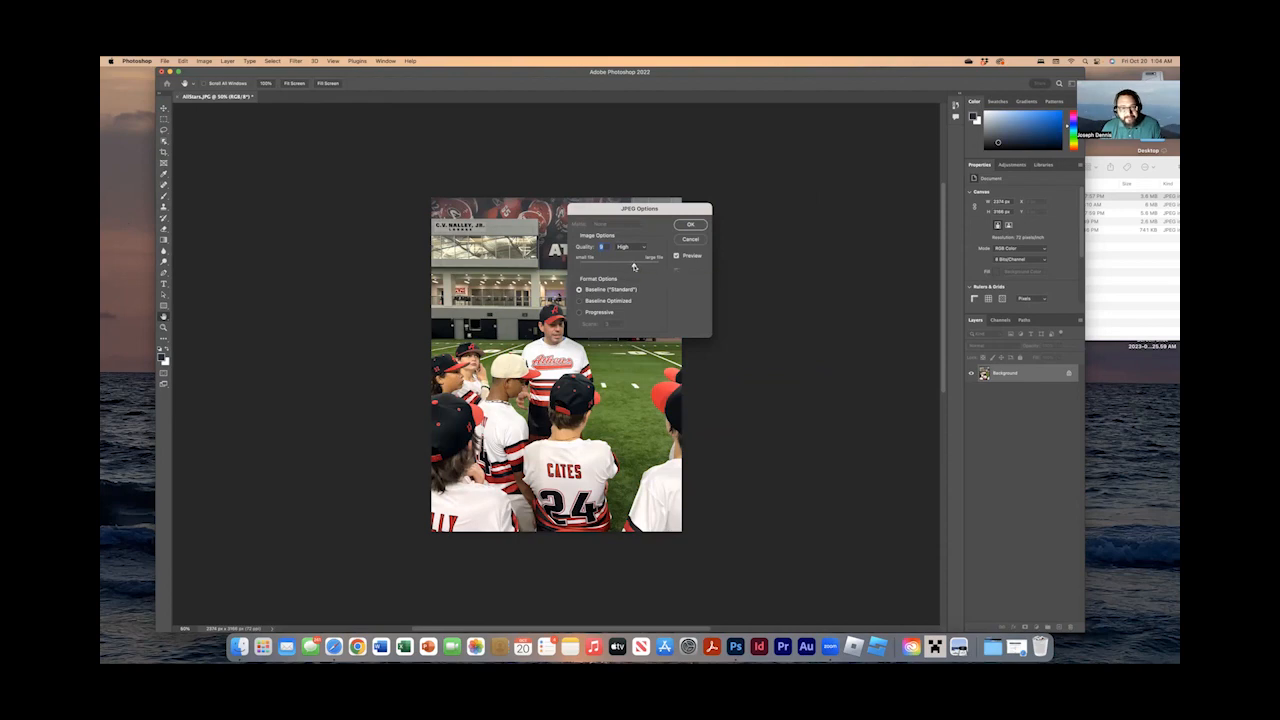
pyautogui.click(640, 246)
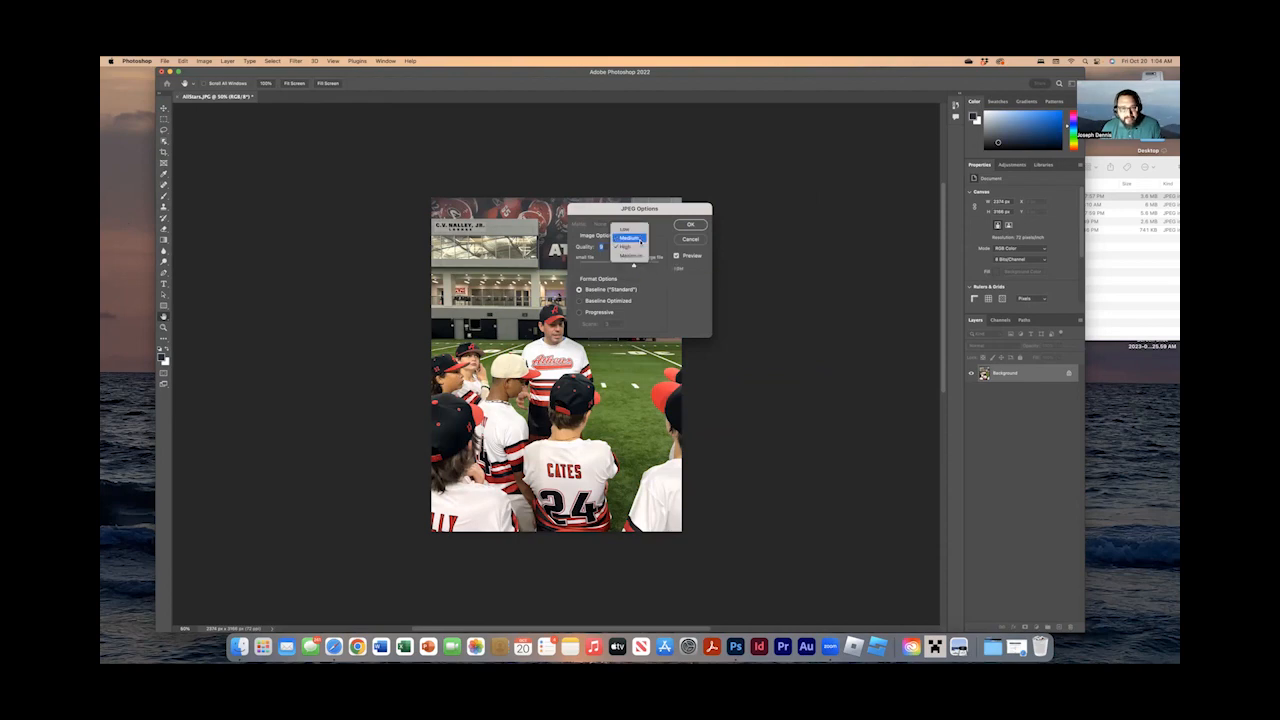
pyautogui.click(629, 237)
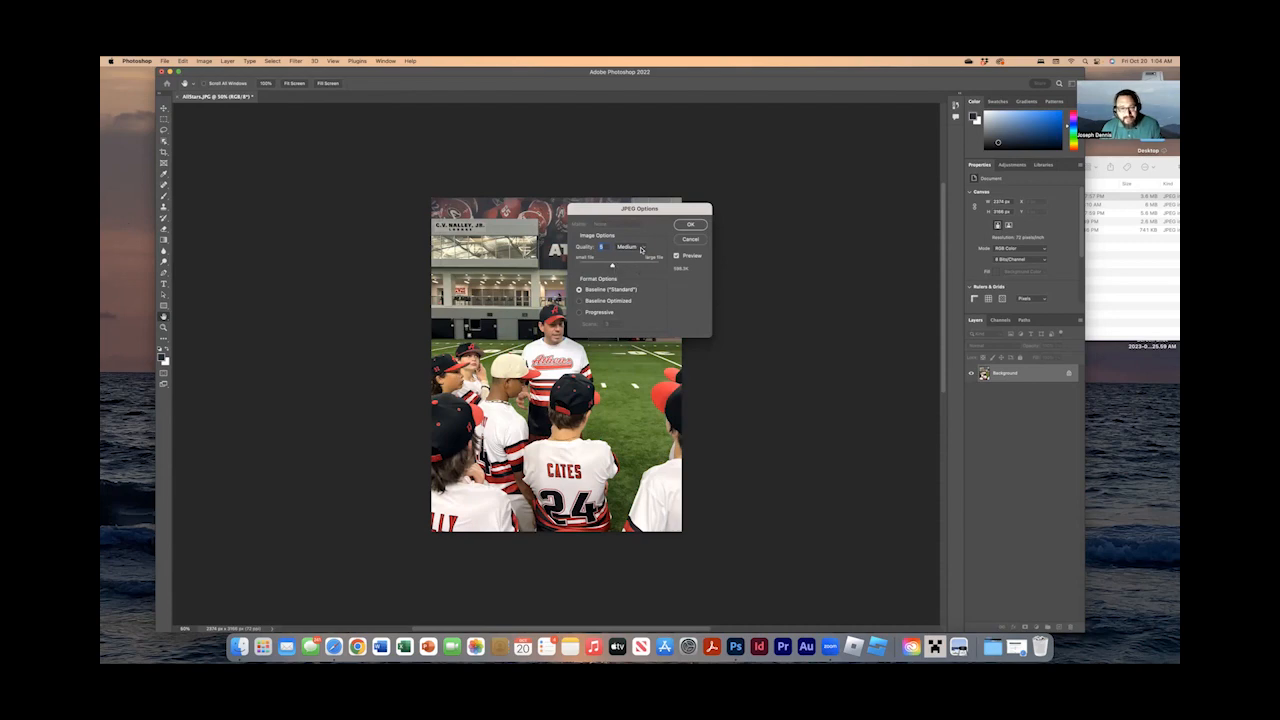
pyautogui.click(641, 249)
pyautogui.click(641, 257)
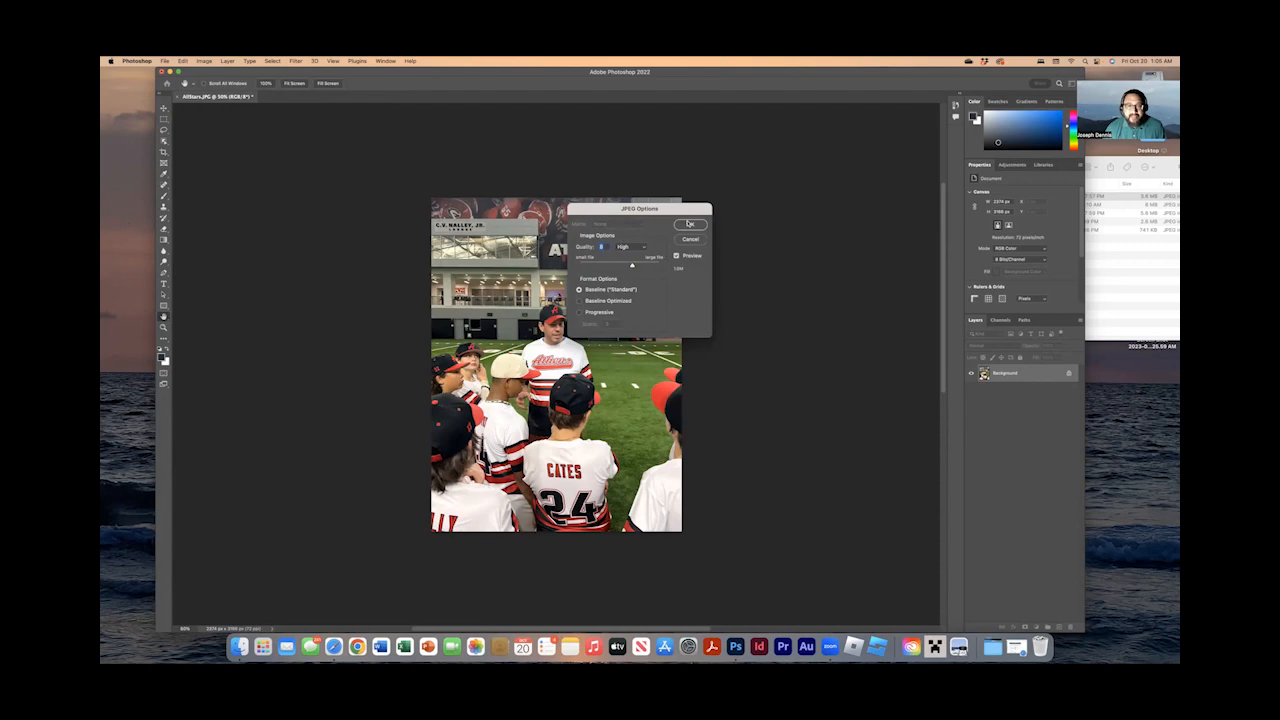
pyautogui.click(689, 224)
# Open AllStars.JPG and AllStars_EDIT.jpg from the ProjectFiles folder in Preview and place them side by side for comparison.
pyautogui.click(1148, 274)
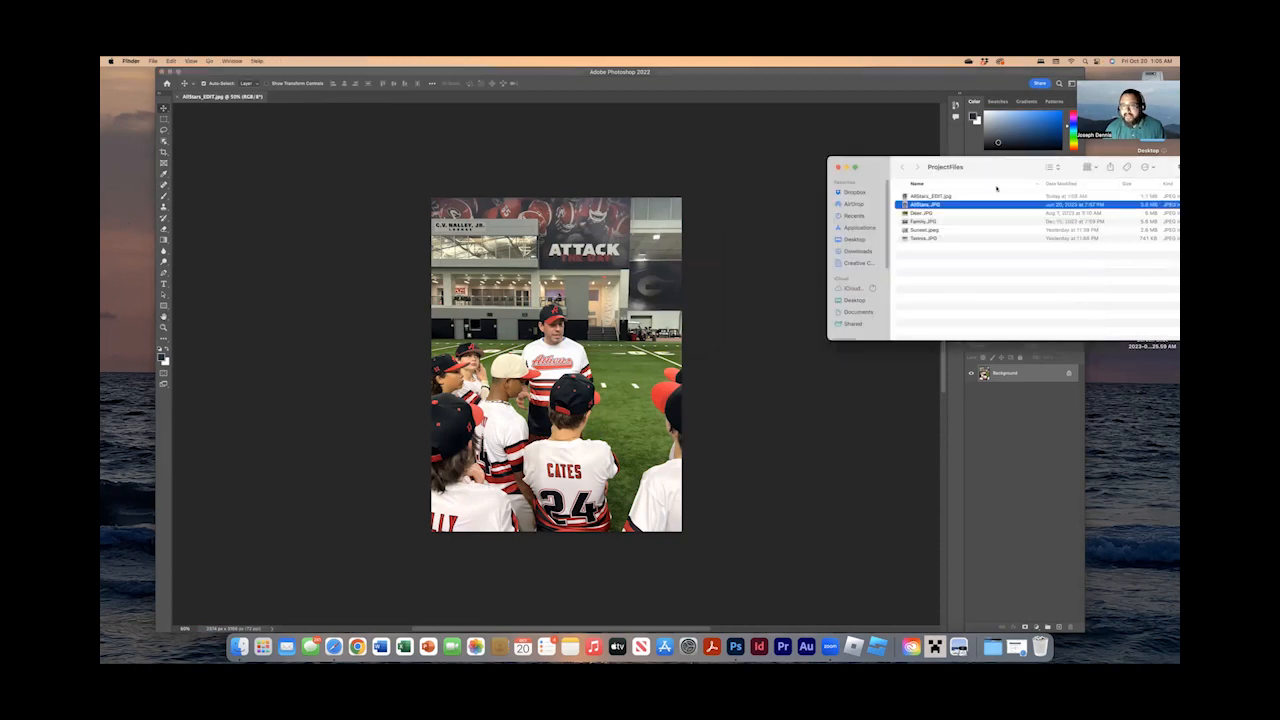
pyautogui.moveTo(996, 173); pyautogui.dragTo(893, 175)
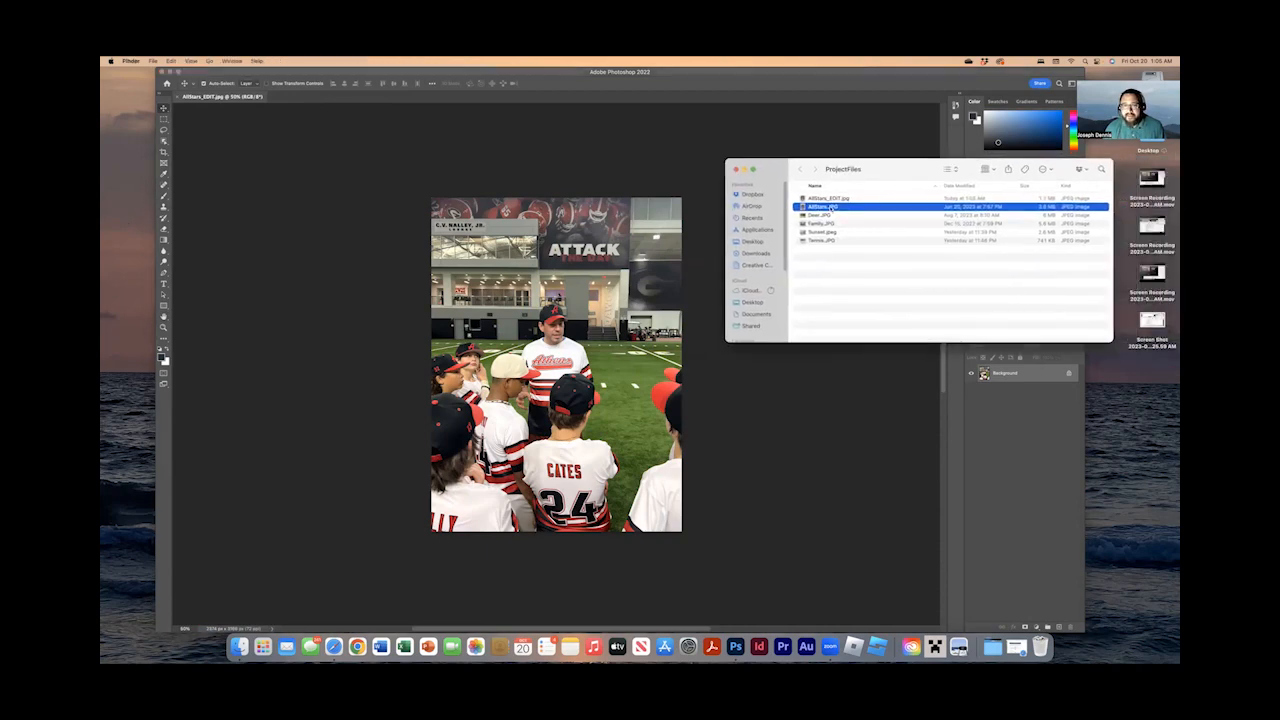
pyautogui.doubleClick(831, 207)
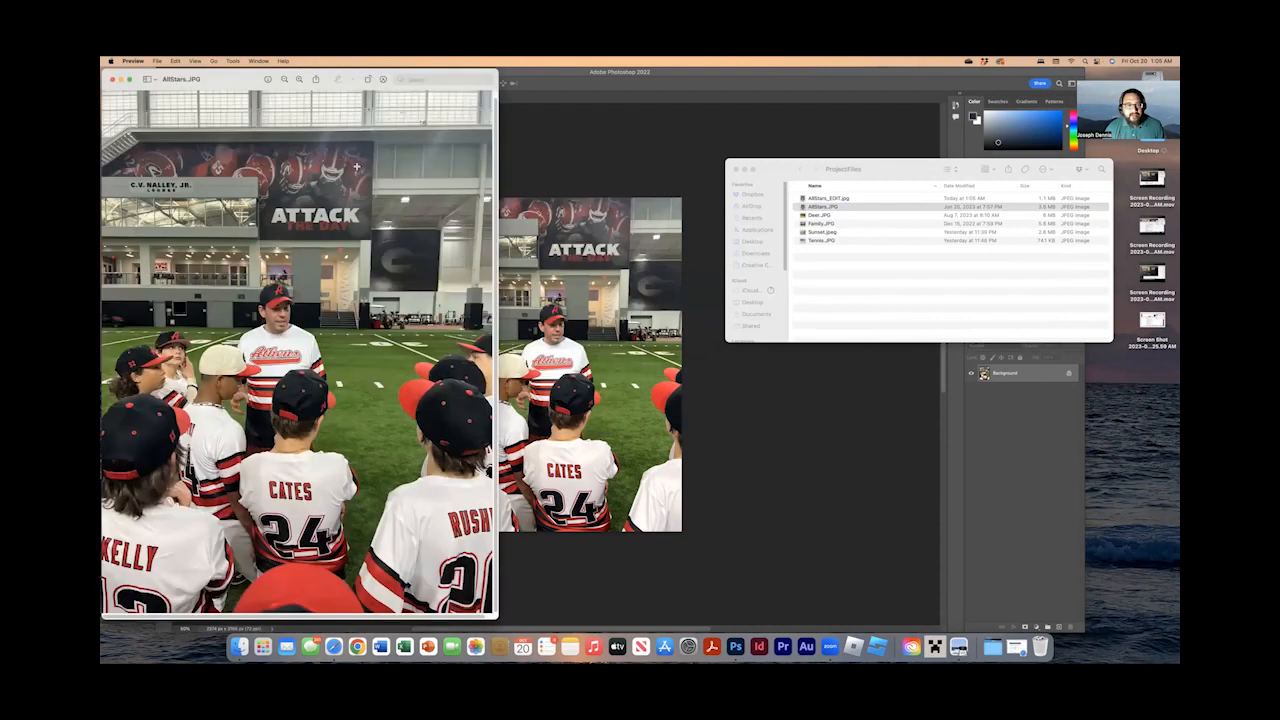
pyautogui.doubleClick(844, 199)
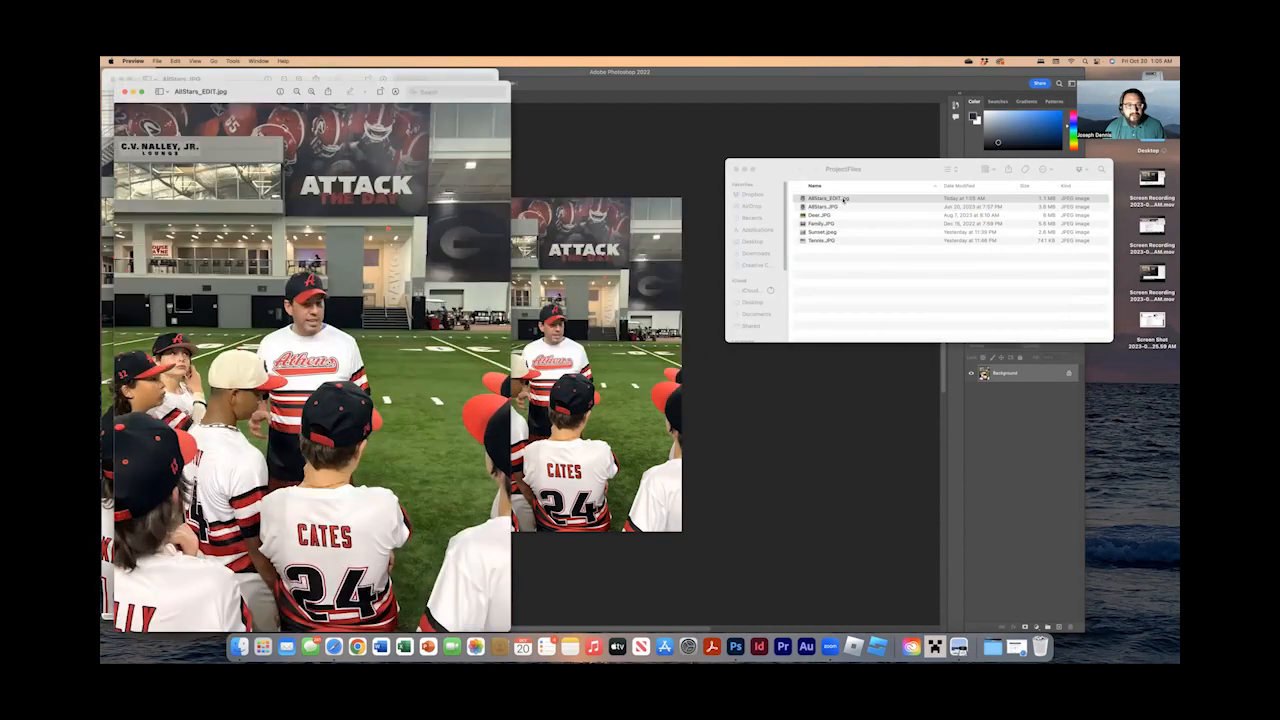
pyautogui.moveTo(347, 88); pyautogui.dragTo(742, 108)
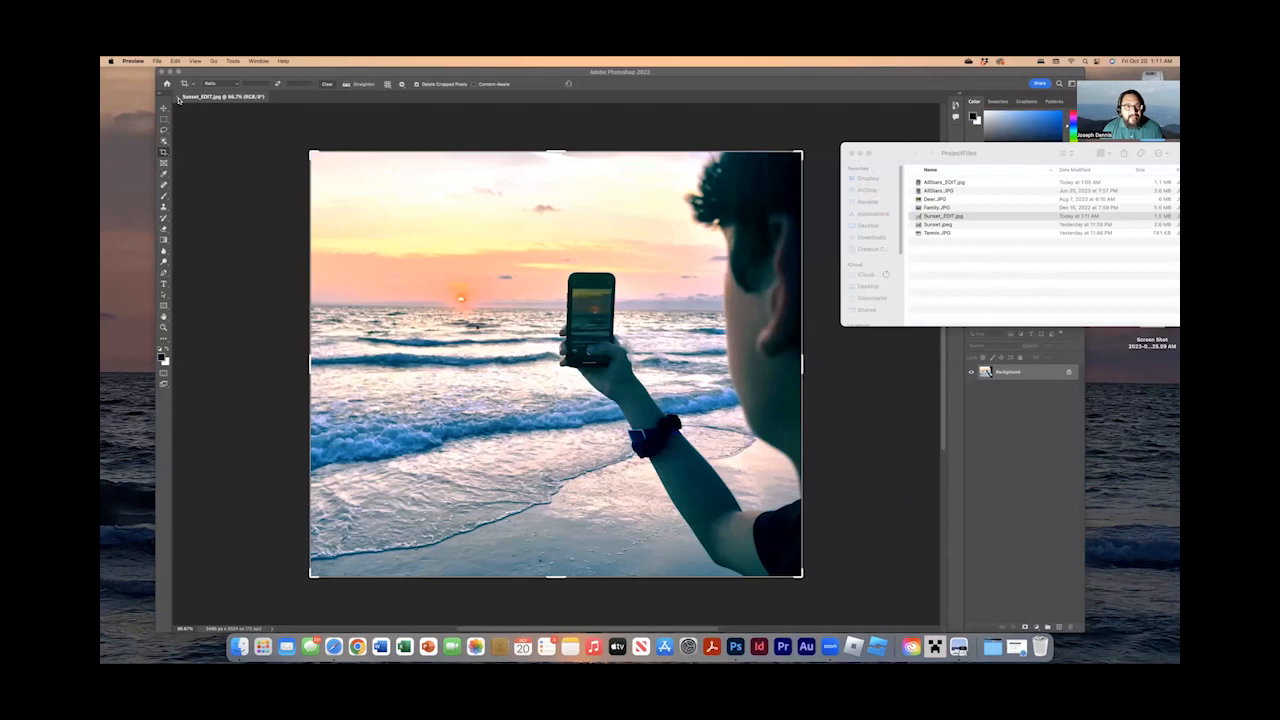
# Close the Sunset_EDIT.jpg document in Photoshop.
pyautogui.click(179, 98)
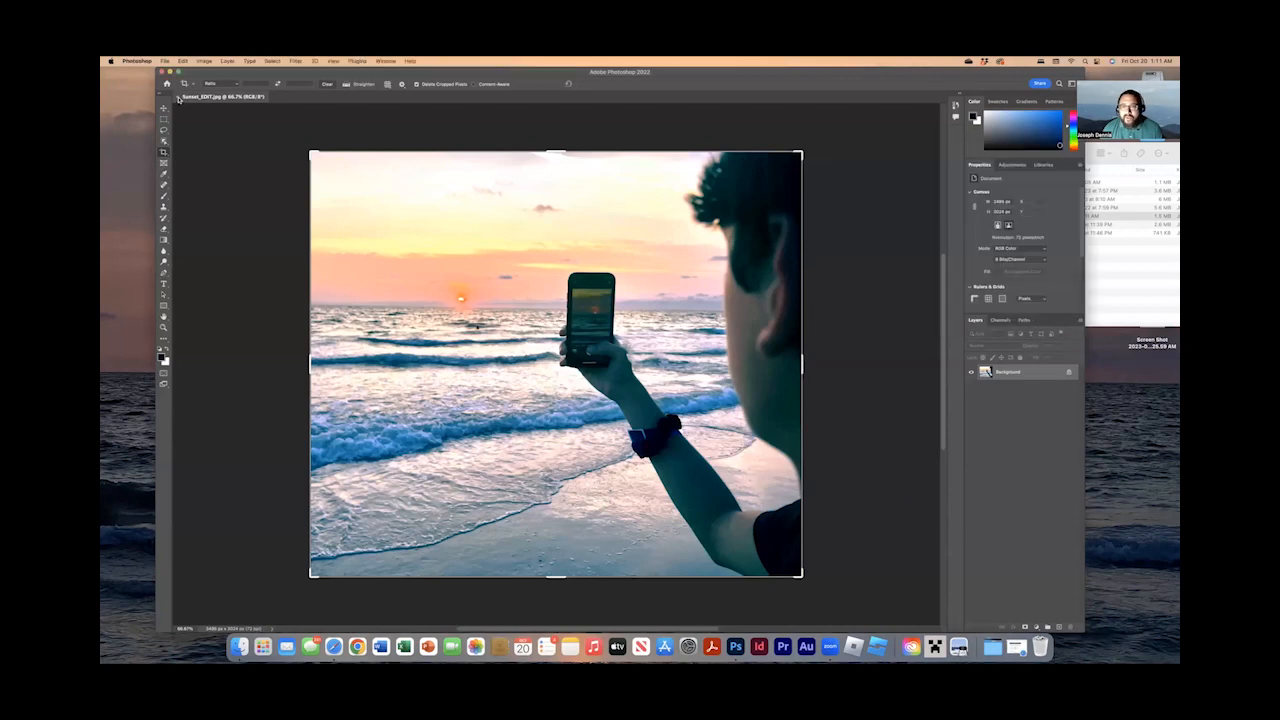
pyautogui.click(179, 98)
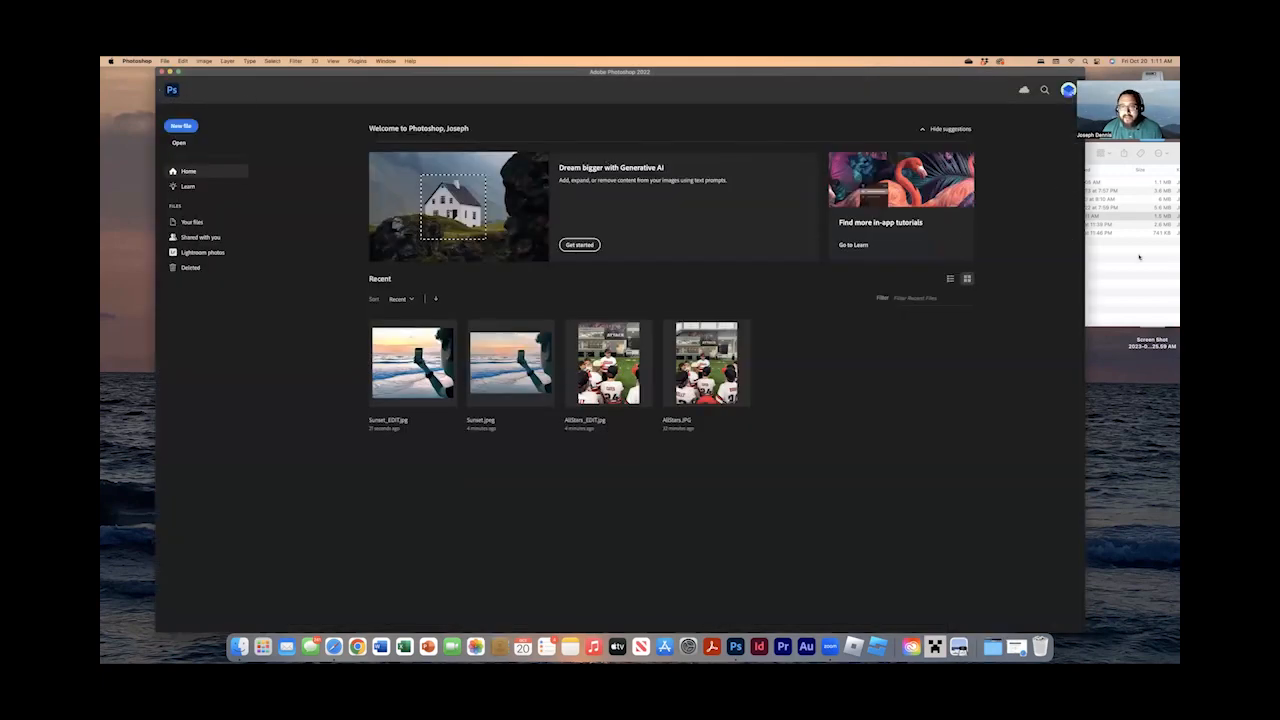
# Open Deer.JPG from the ProjectFiles folder in Photoshop.
pyautogui.click(1107, 160)
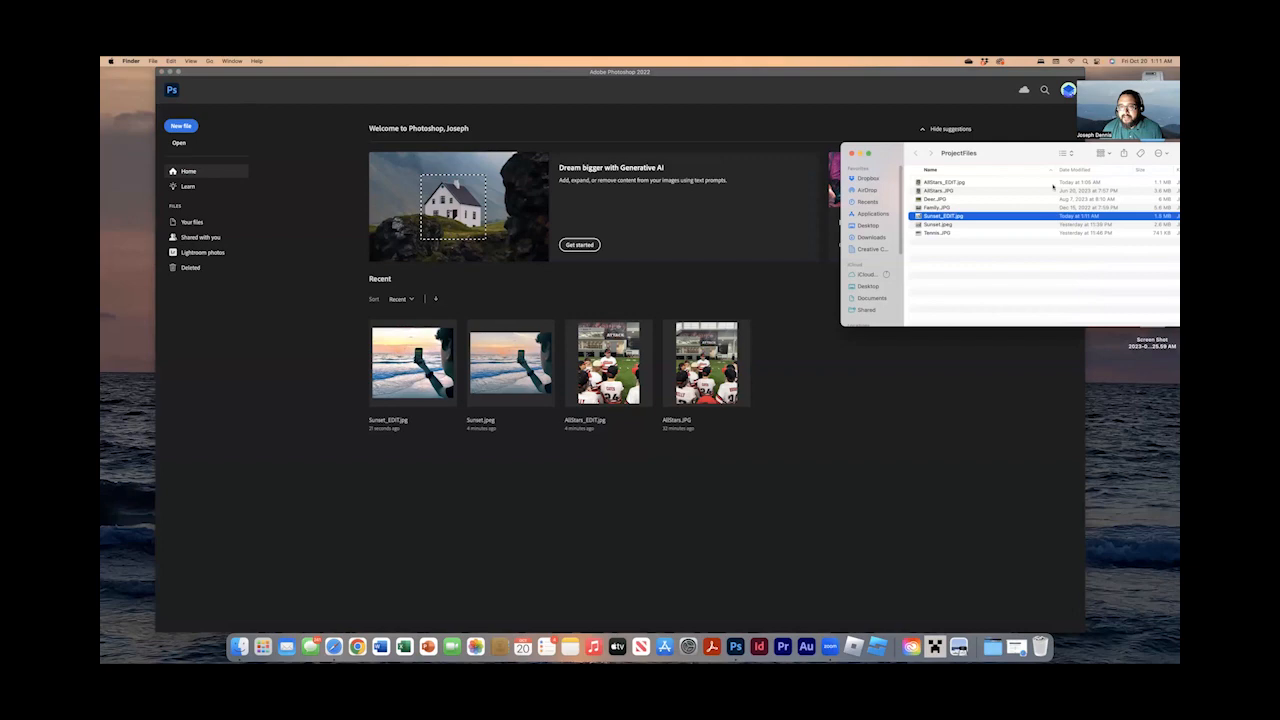
pyautogui.click(942, 200)
pyautogui.moveTo(941, 200); pyautogui.dragTo(575, 310)
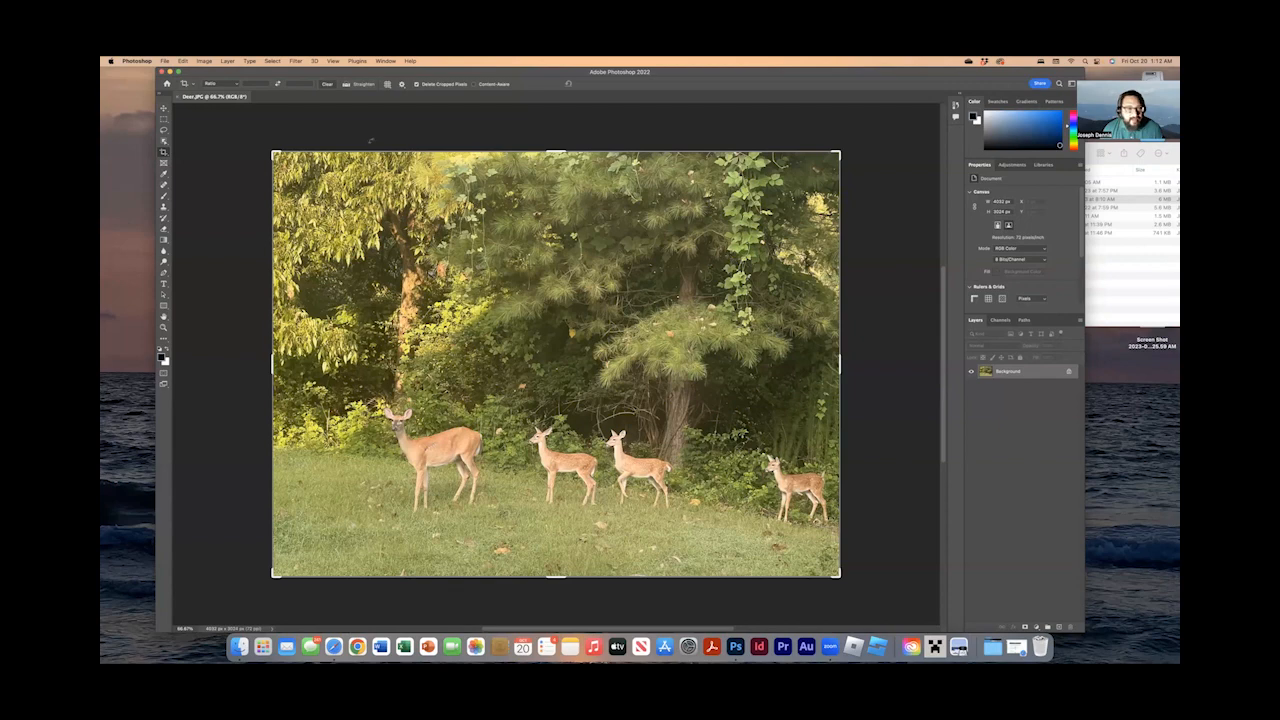
# Straighten the deer photo with the Crop tool's Straighten option, using the sunlit tree trunk above the largest deer as the vertical reference.
pyautogui.press('v')
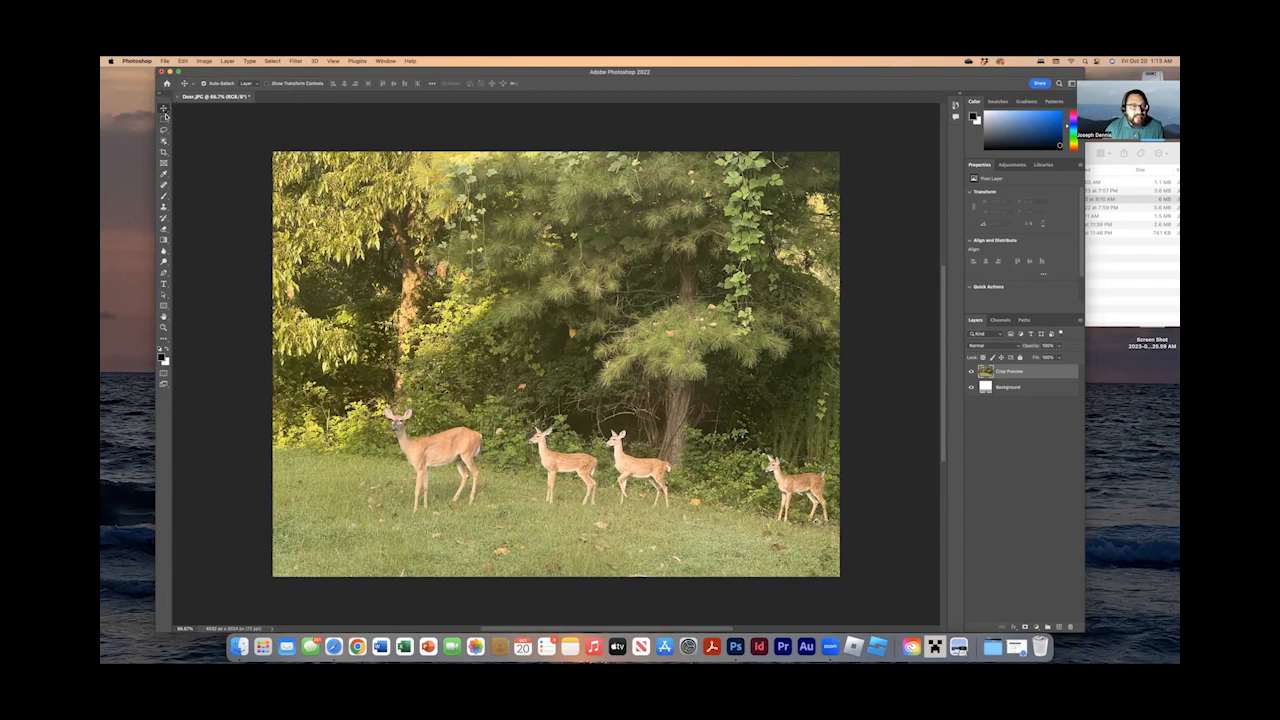
pyautogui.click(164, 152)
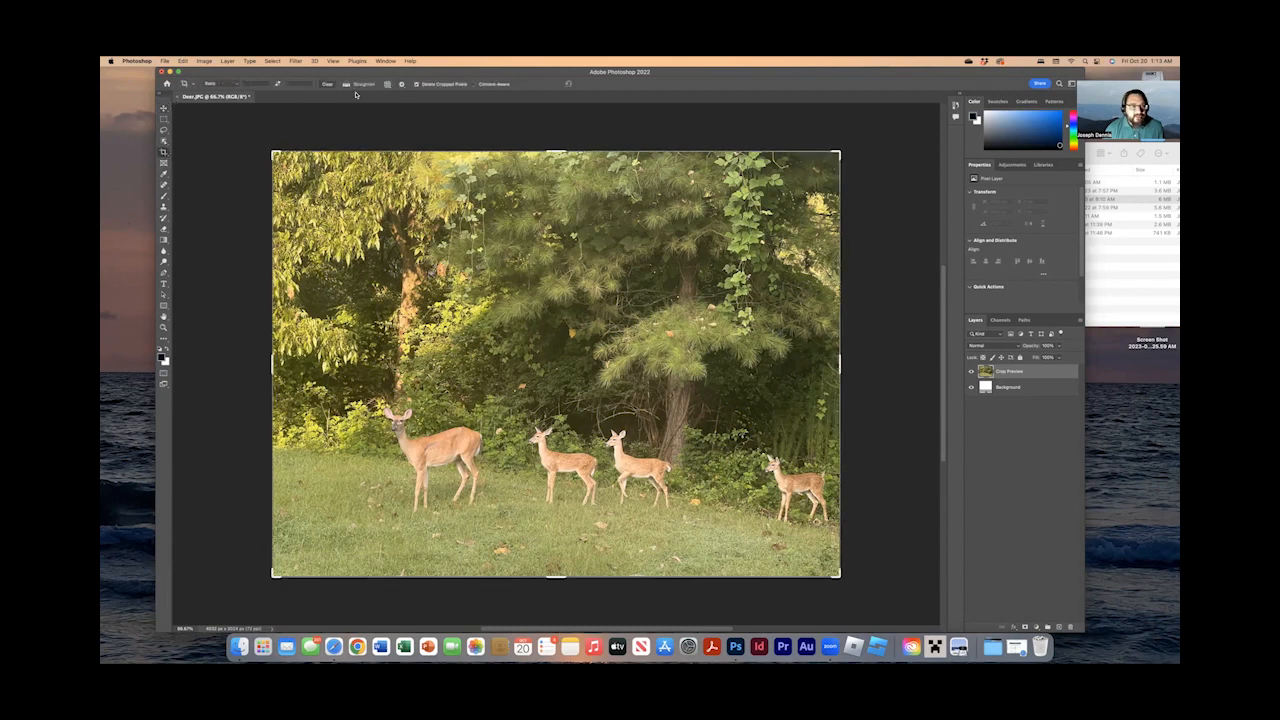
pyautogui.click(361, 85)
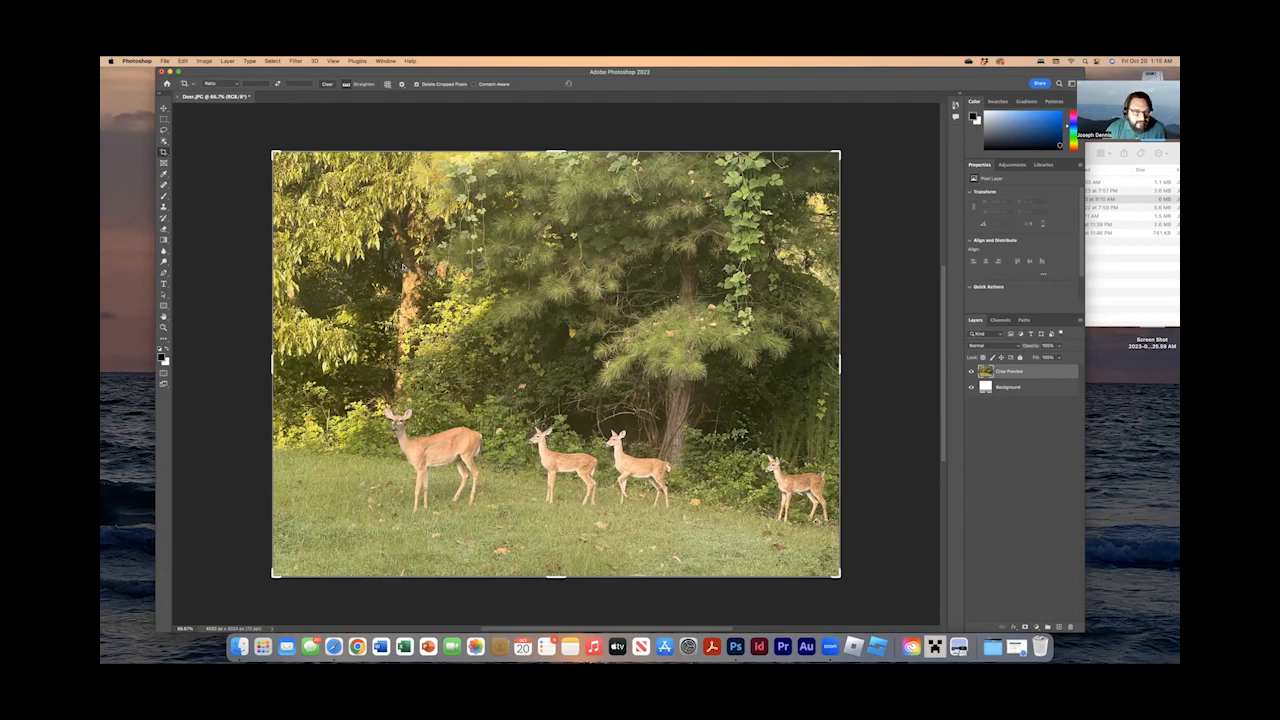
pyautogui.moveTo(403, 267); pyautogui.dragTo(402, 399)
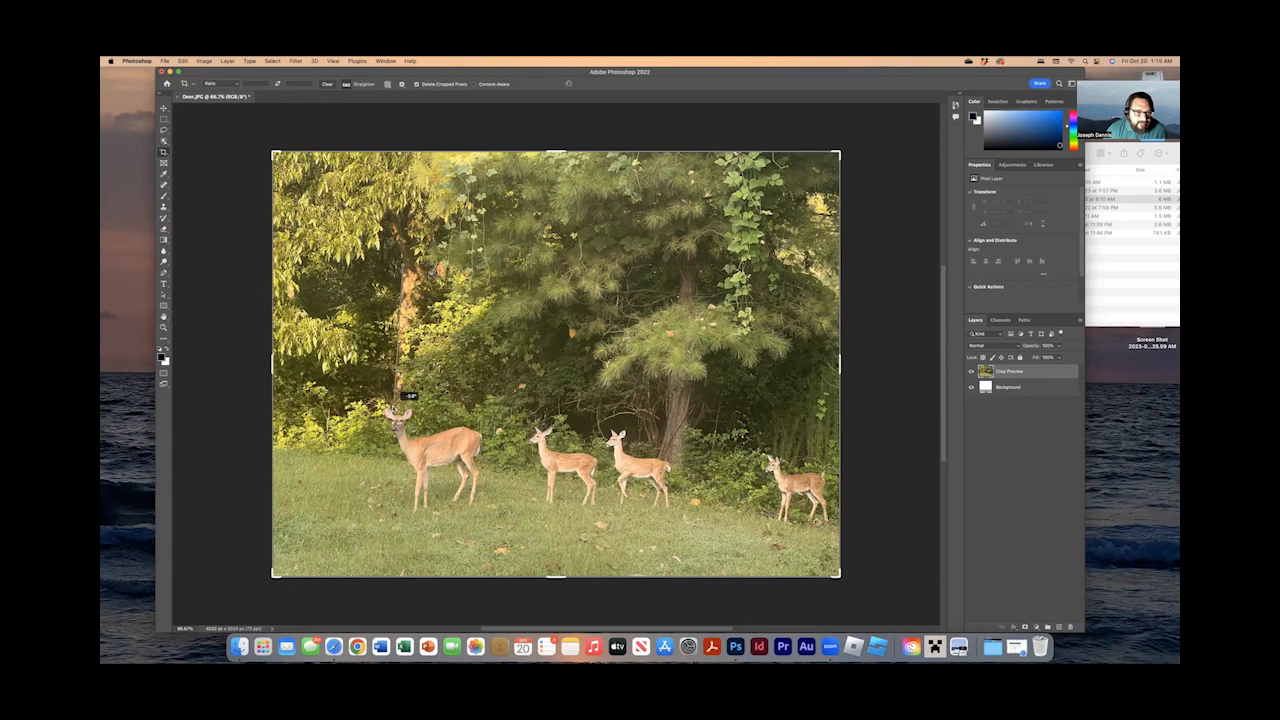
pyautogui.moveTo(402, 399); pyautogui.dragTo(402, 399)
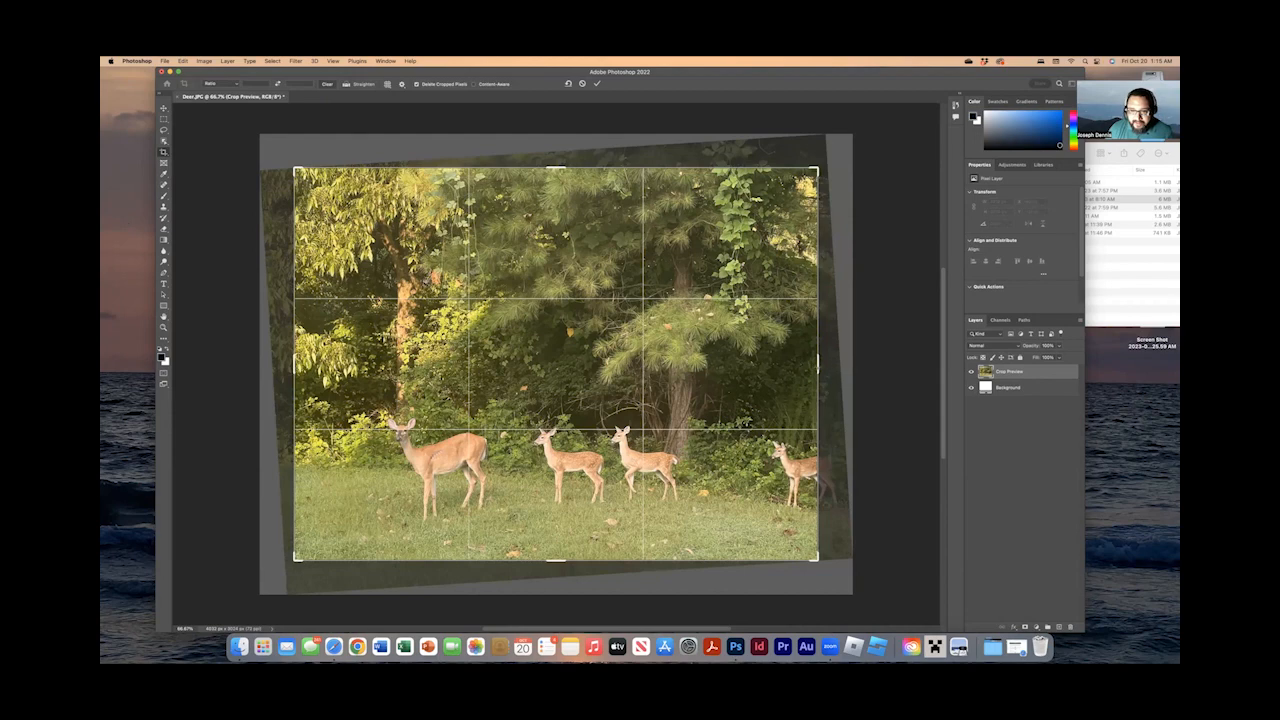
# Adjust the crop frame's side edges and upper-right corner to keep the rightmost deer in the frame and limit the blank corner.
pyautogui.moveTo(818, 362); pyautogui.dragTo(830, 362)
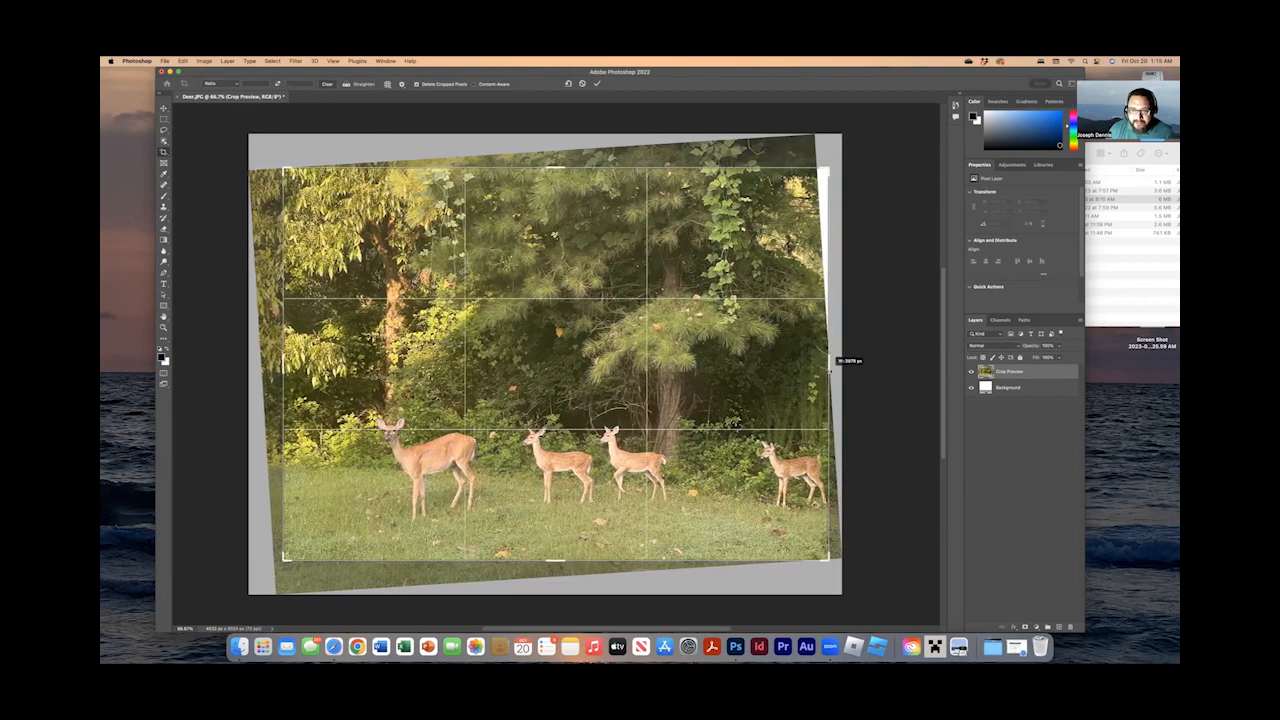
pyautogui.moveTo(830, 362); pyautogui.dragTo(830, 362)
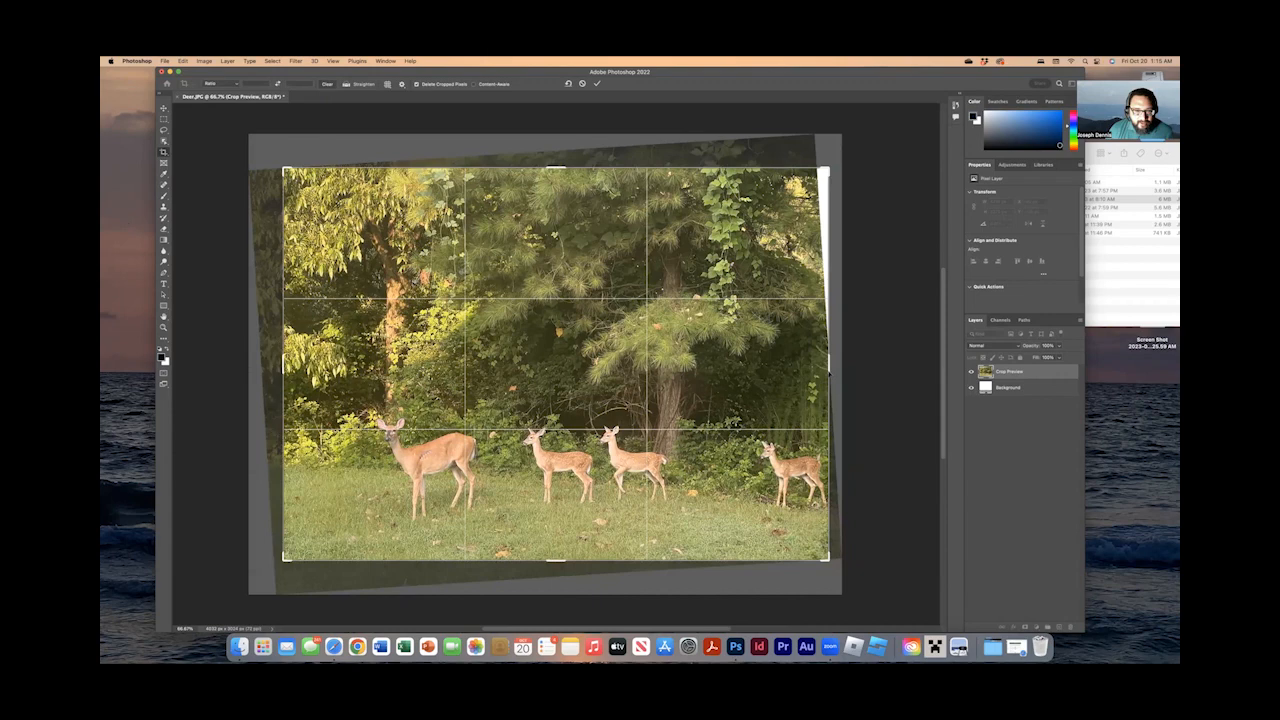
pyautogui.moveTo(823, 172); pyautogui.dragTo(830, 156)
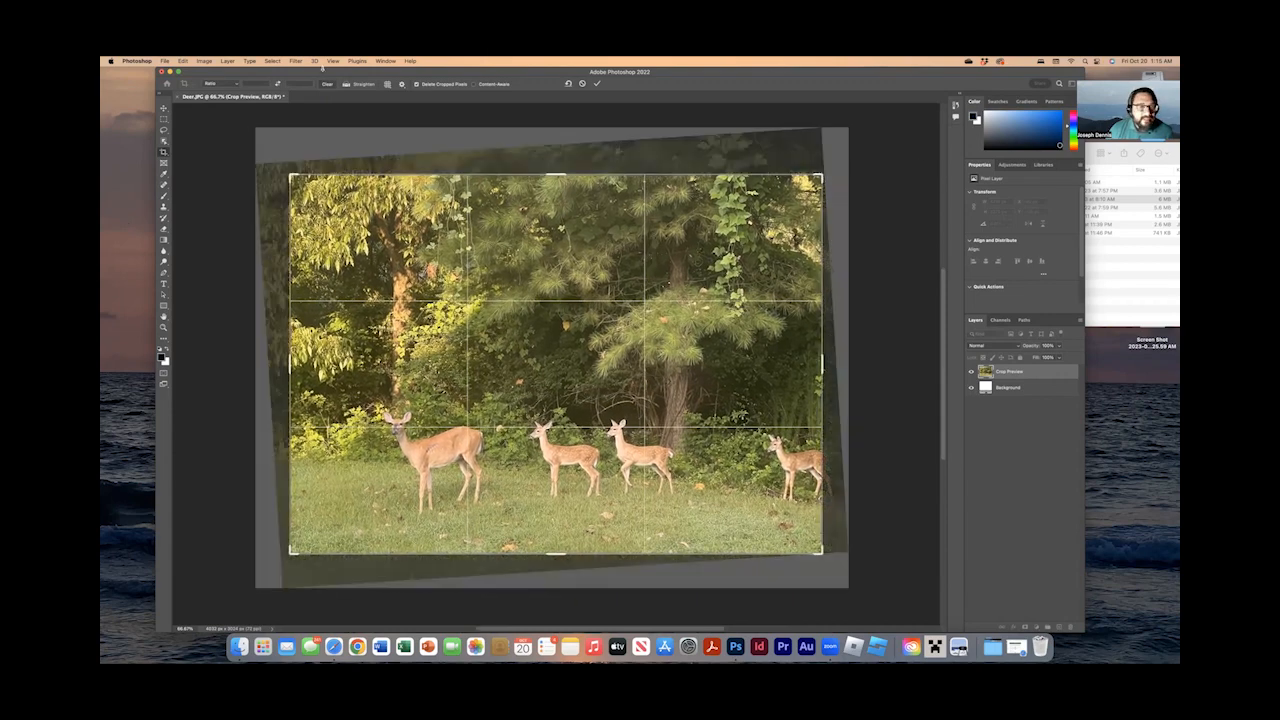
pyautogui.click(236, 85)
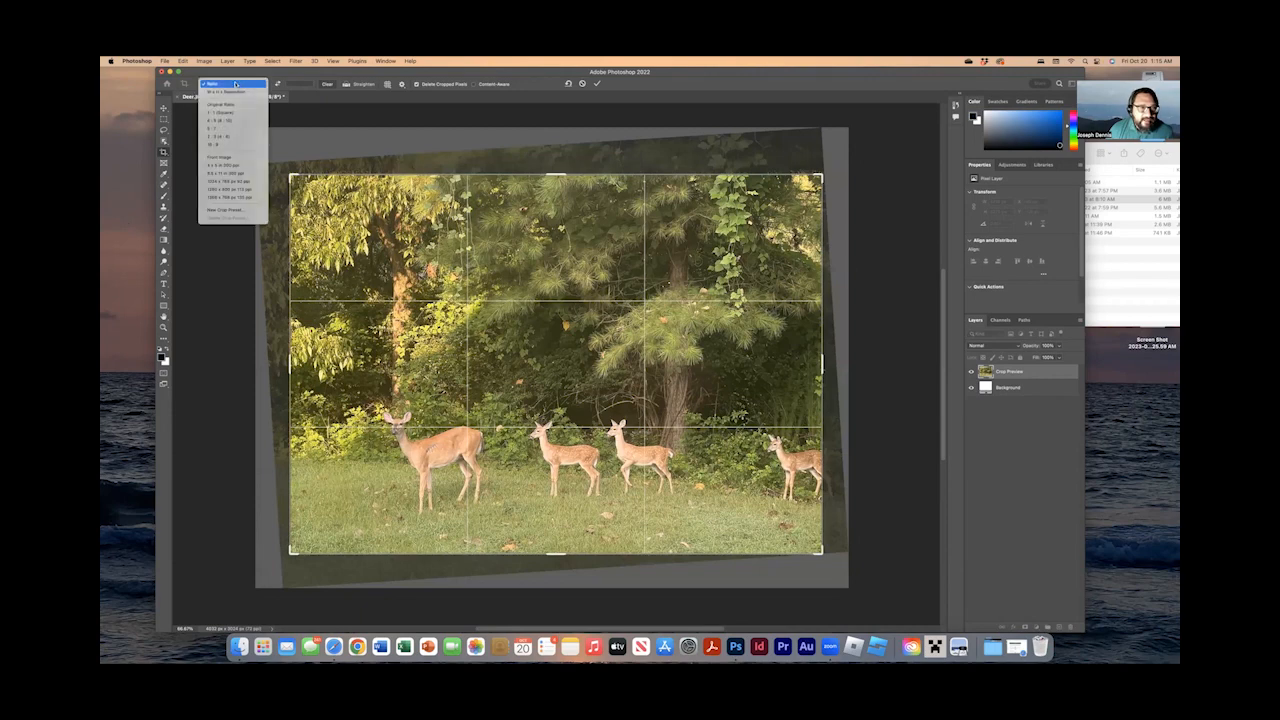
pyautogui.click(236, 85)
pyautogui.moveTo(823, 363); pyautogui.dragTo(830, 363)
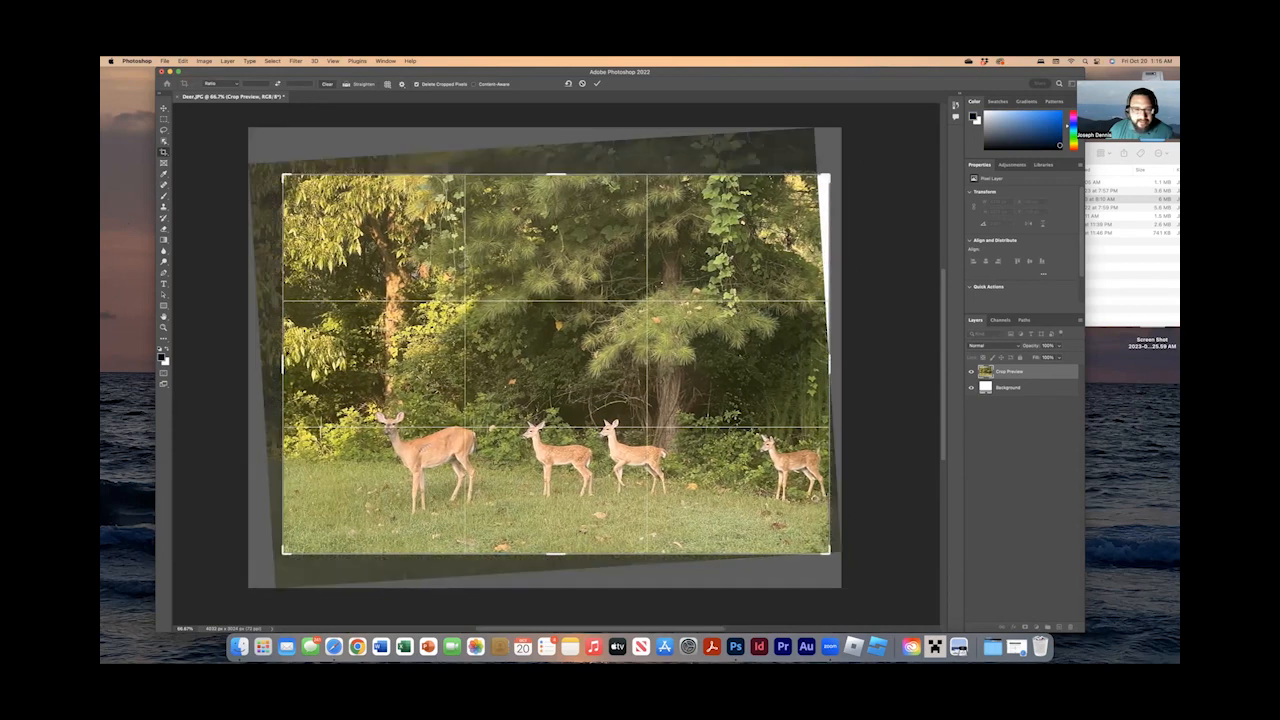
pyautogui.moveTo(283, 363); pyautogui.dragTo(290, 363)
pyautogui.moveTo(823, 364); pyautogui.dragTo(823, 364)
# Lower the crop's upper edge to trim the treetops, pull in the upper-right corner to exclude the blank area, and apply the crop.
pyautogui.moveTo(557, 177); pyautogui.dragTo(557, 217)
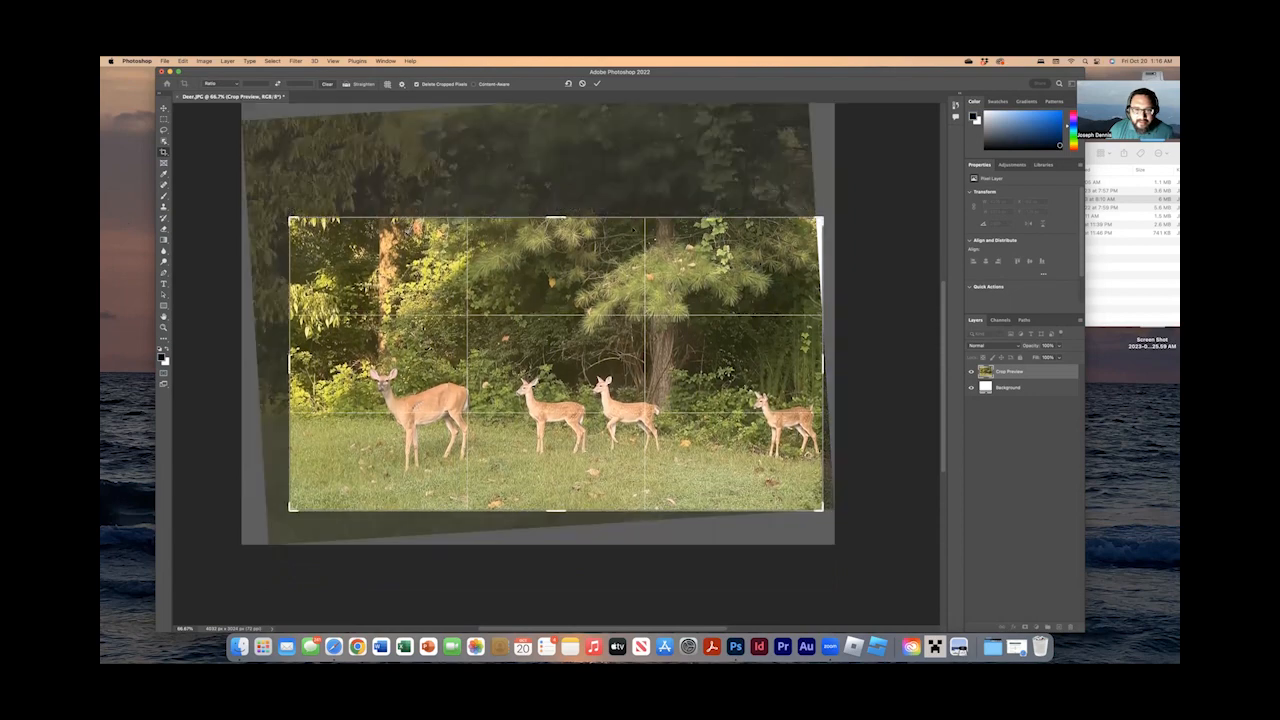
pyautogui.moveTo(820, 218); pyautogui.dragTo(821, 217)
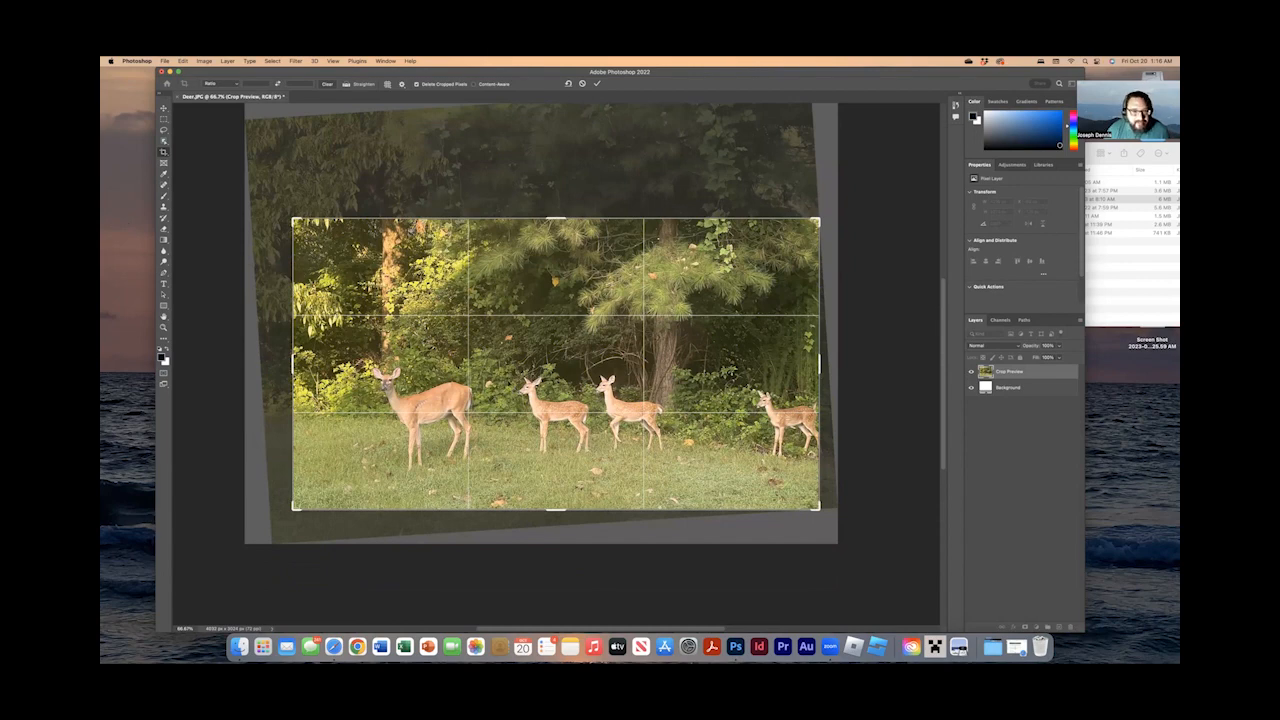
pyautogui.press('Return')
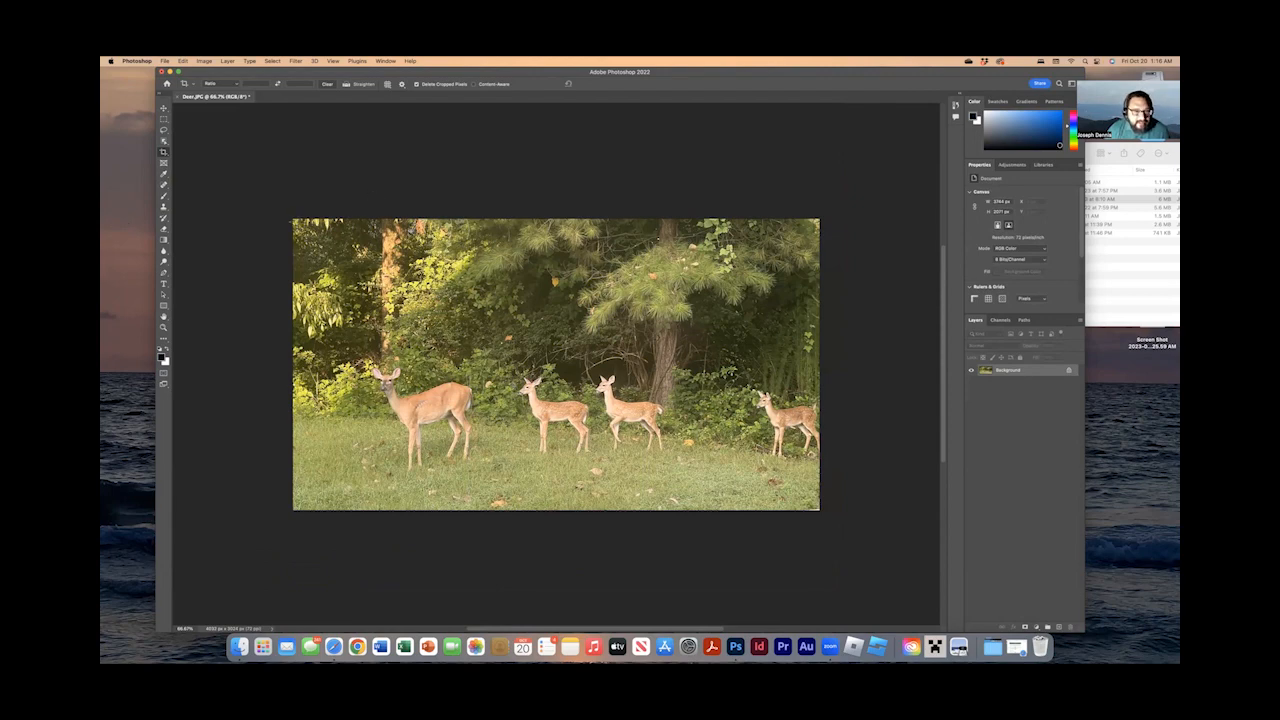
# Try a tighter crop that brings the left edge close to the largest deer, and undo that crop.
pyautogui.moveTo(294, 220); pyautogui.dragTo(294, 232)
pyautogui.moveTo(462, 338); pyautogui.dragTo(824, 510)
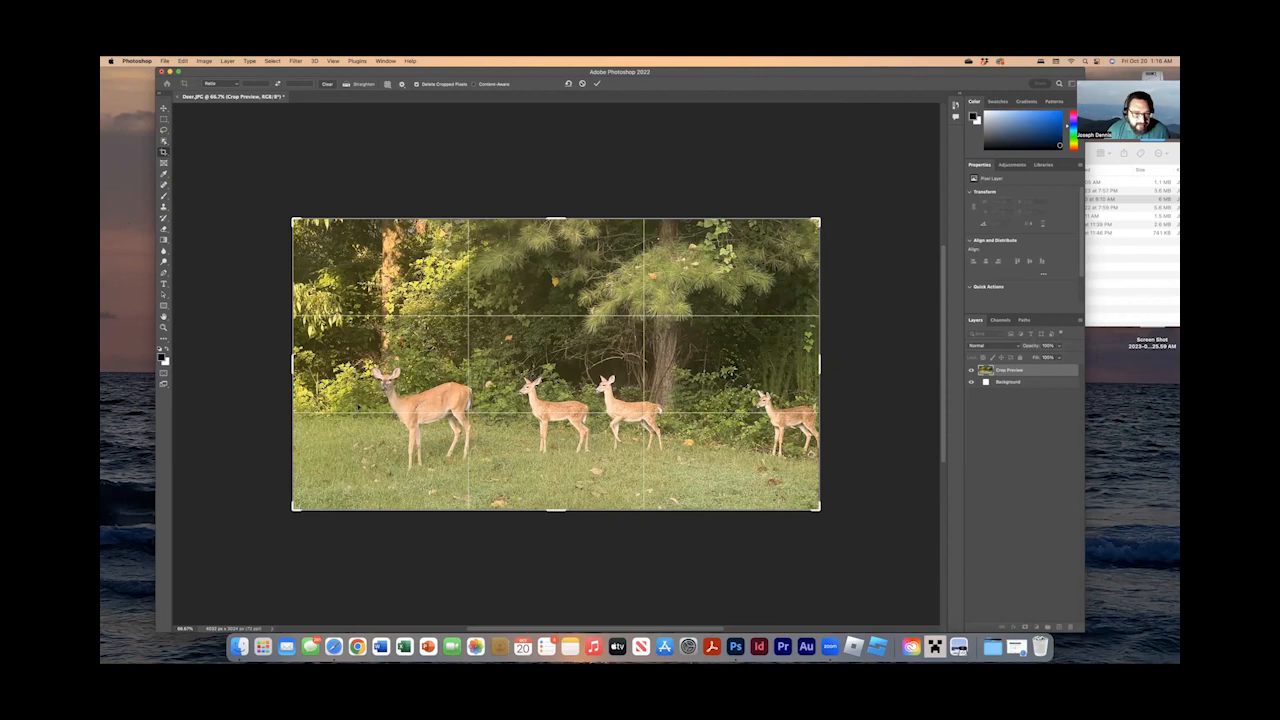
pyautogui.moveTo(293, 362); pyautogui.dragTo(333, 362)
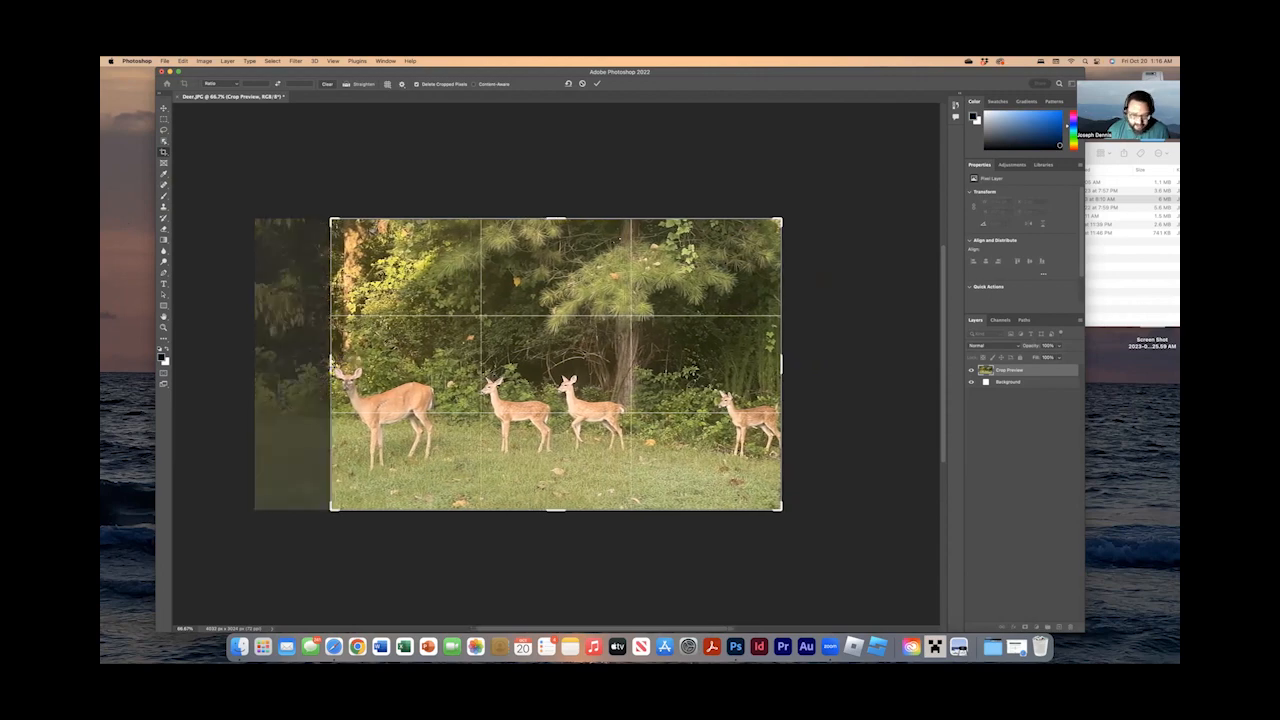
pyautogui.press('Return')
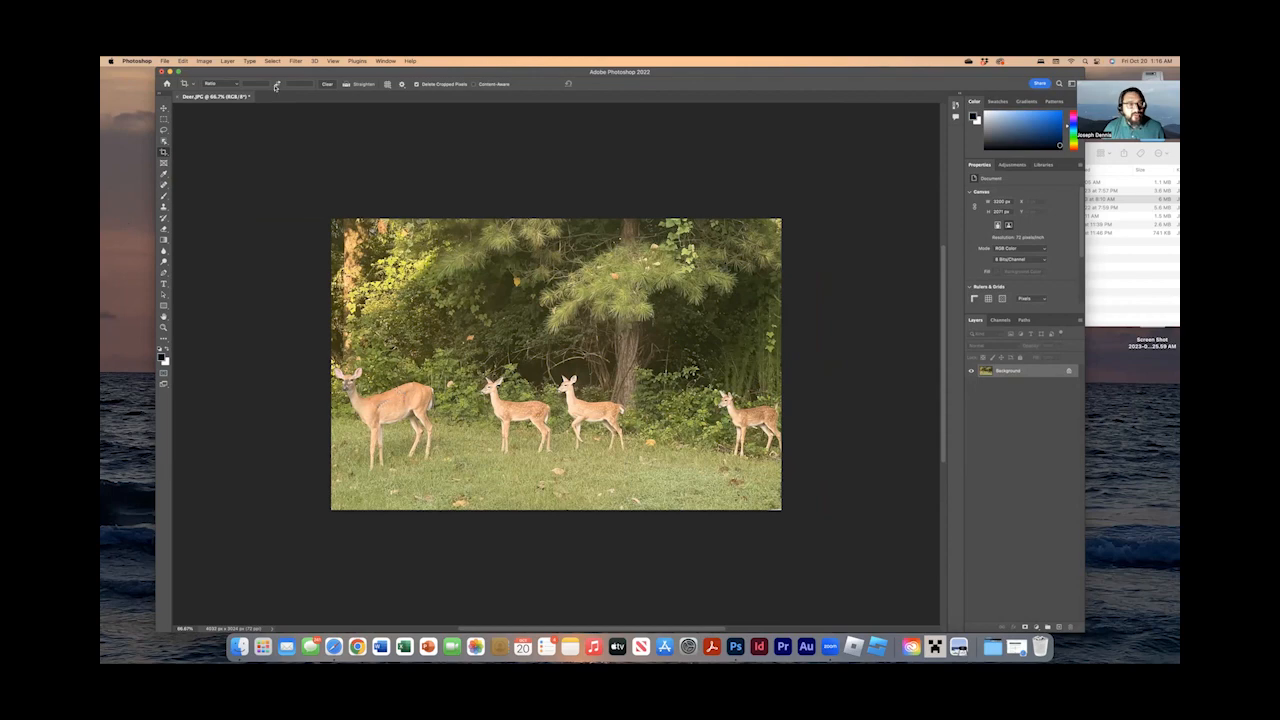
pyautogui.click(186, 62)
pyautogui.click(197, 73)
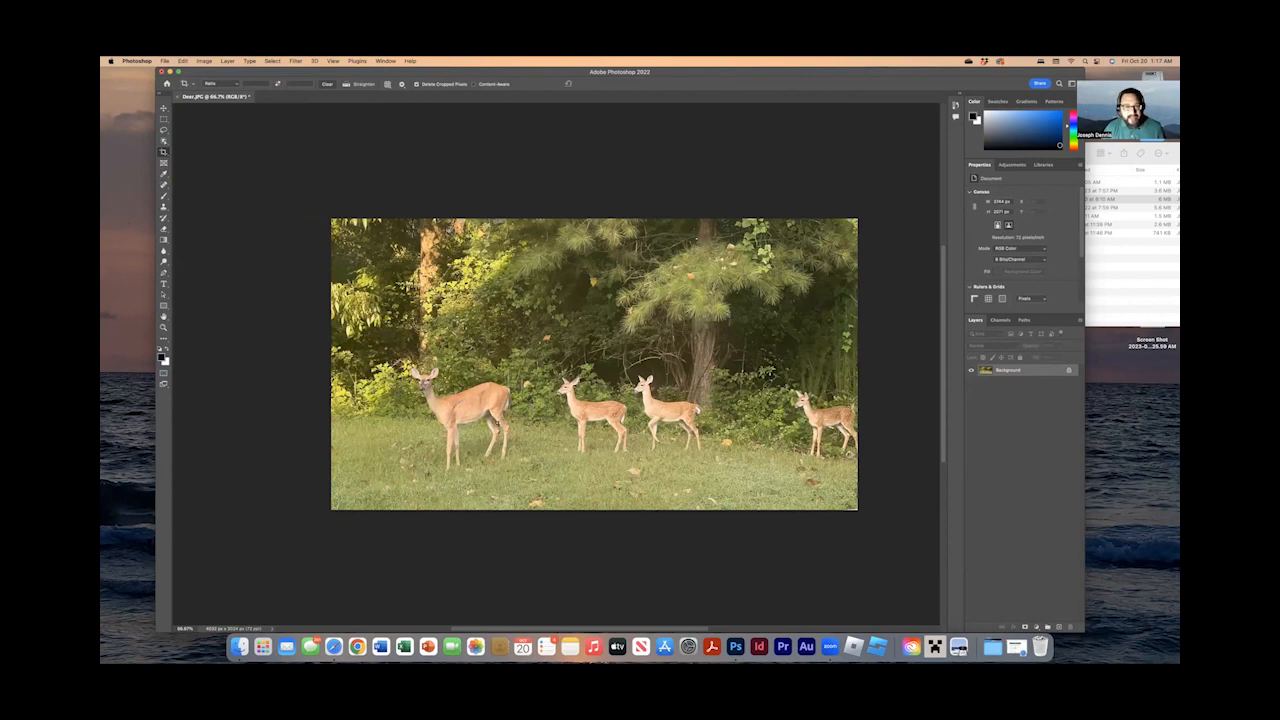
# Apply a Levels adjustment with the white point sampled from the white fur on the second deer's rump.
pyautogui.click(204, 61)
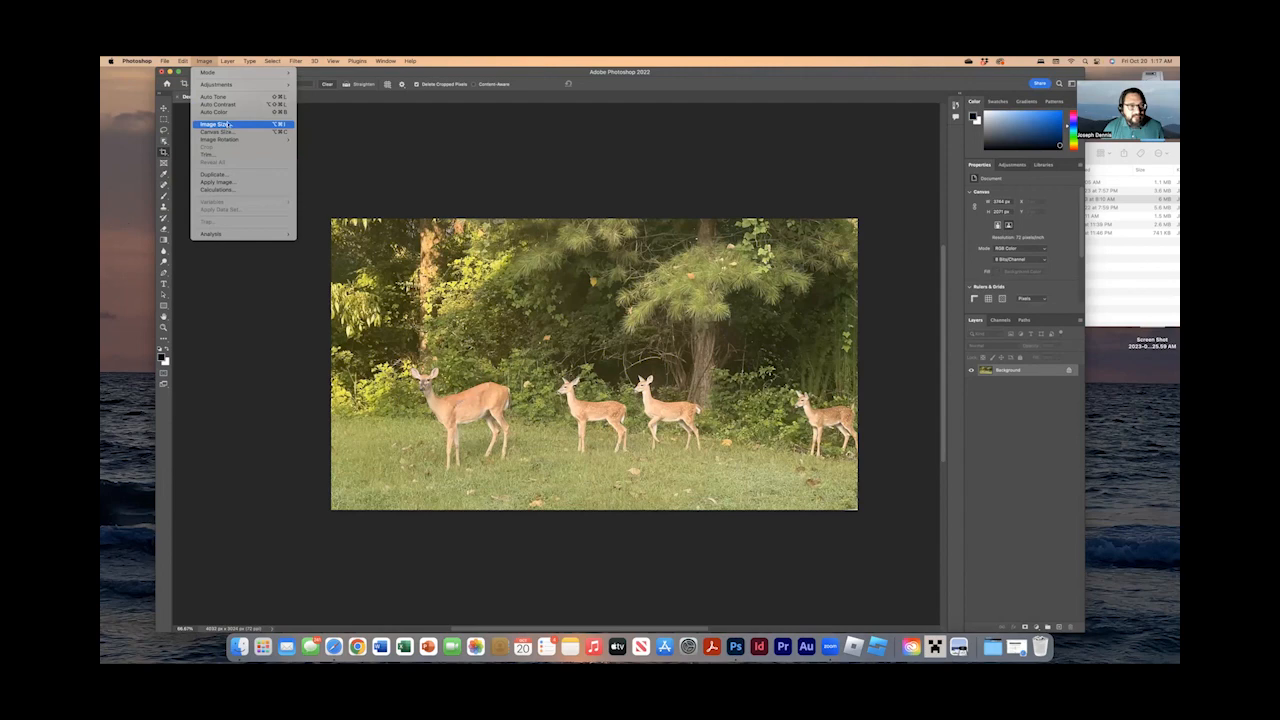
pyautogui.moveTo(229, 85)
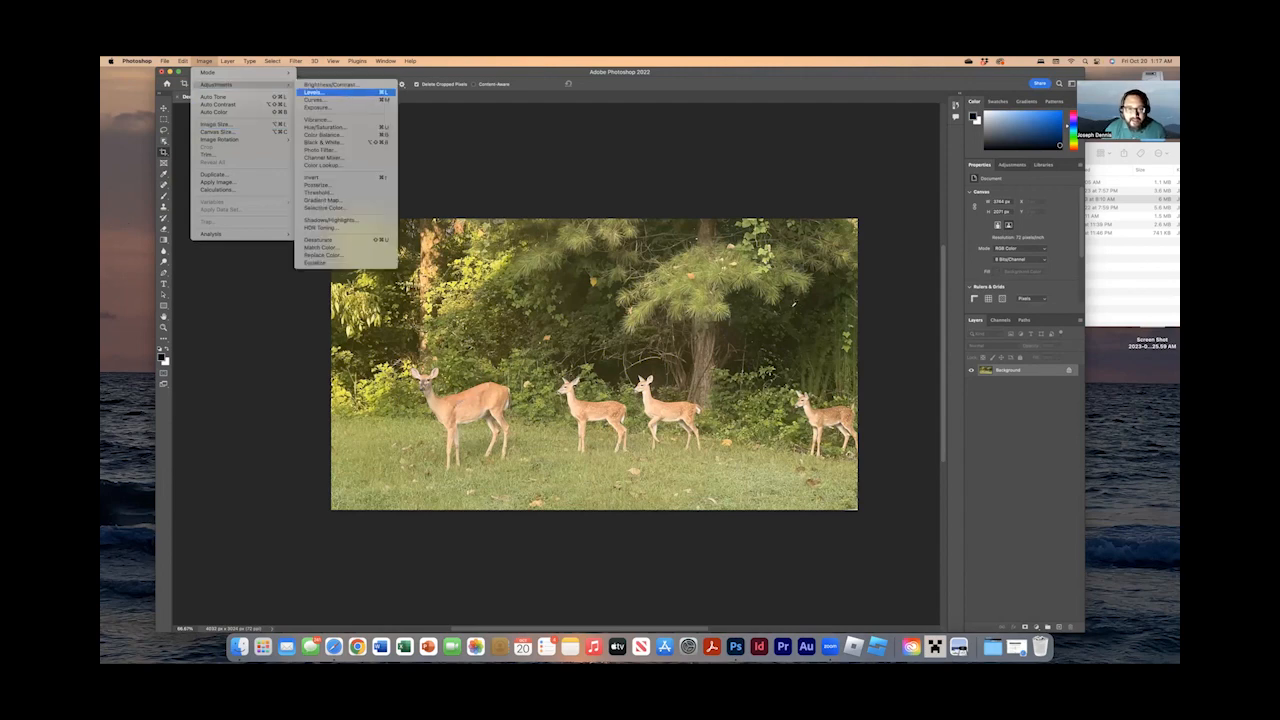
pyautogui.click(315, 92)
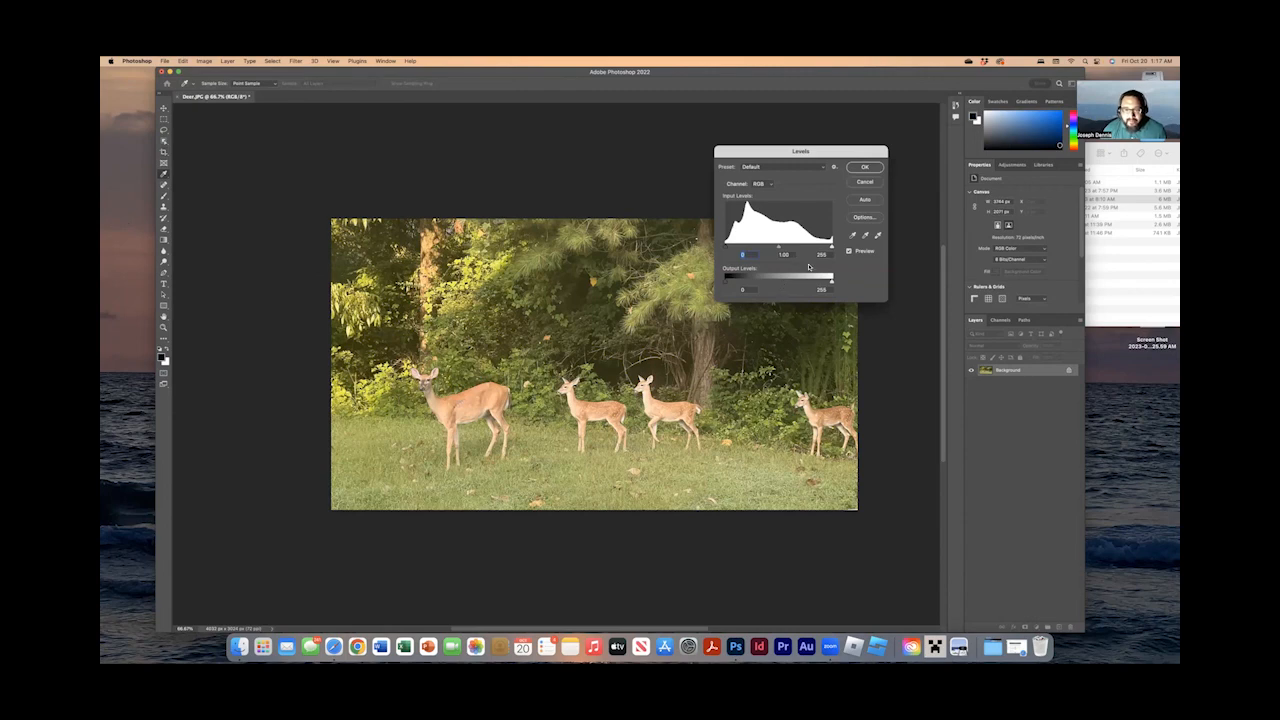
pyautogui.click(878, 235)
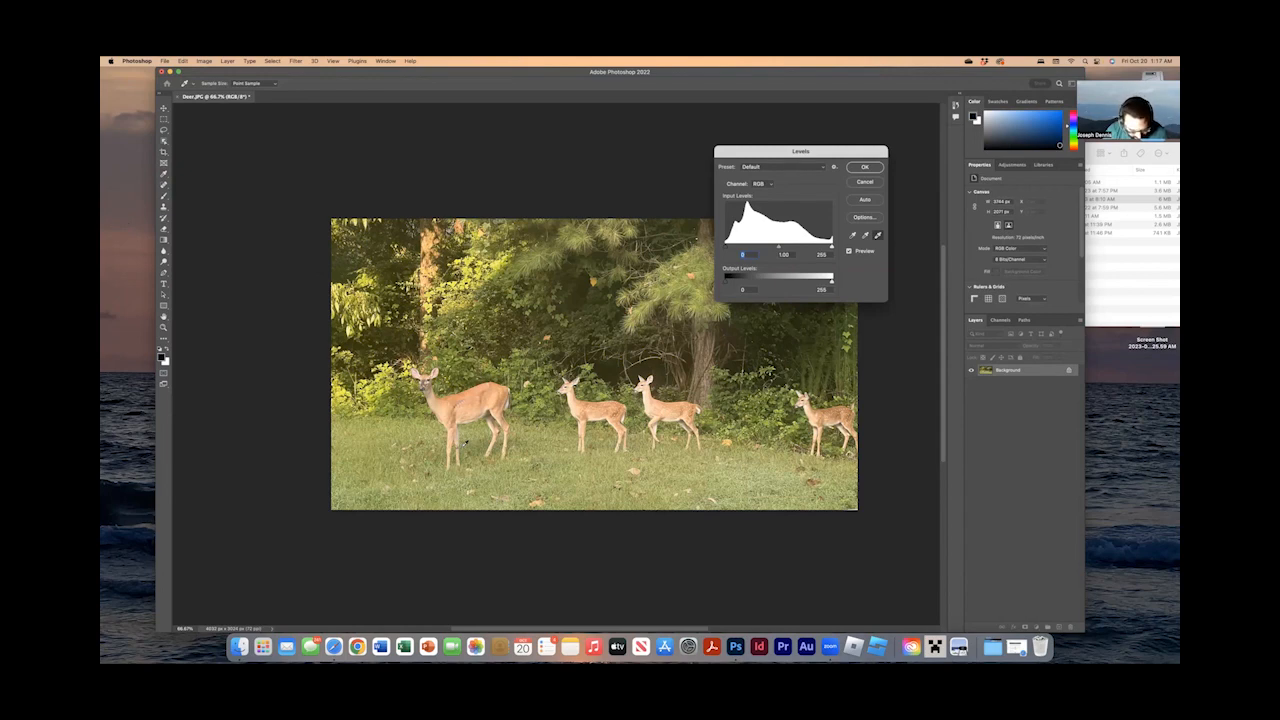
pyautogui.press('super+equal')
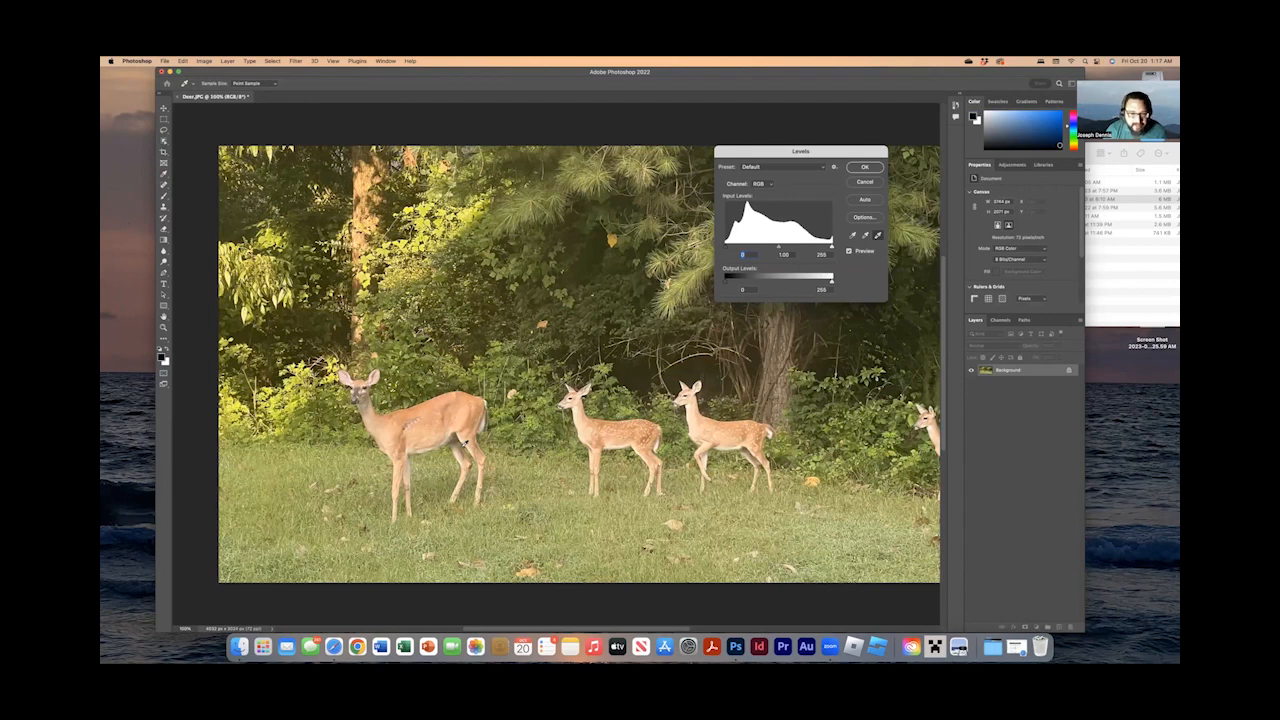
pyautogui.press('super+equal')
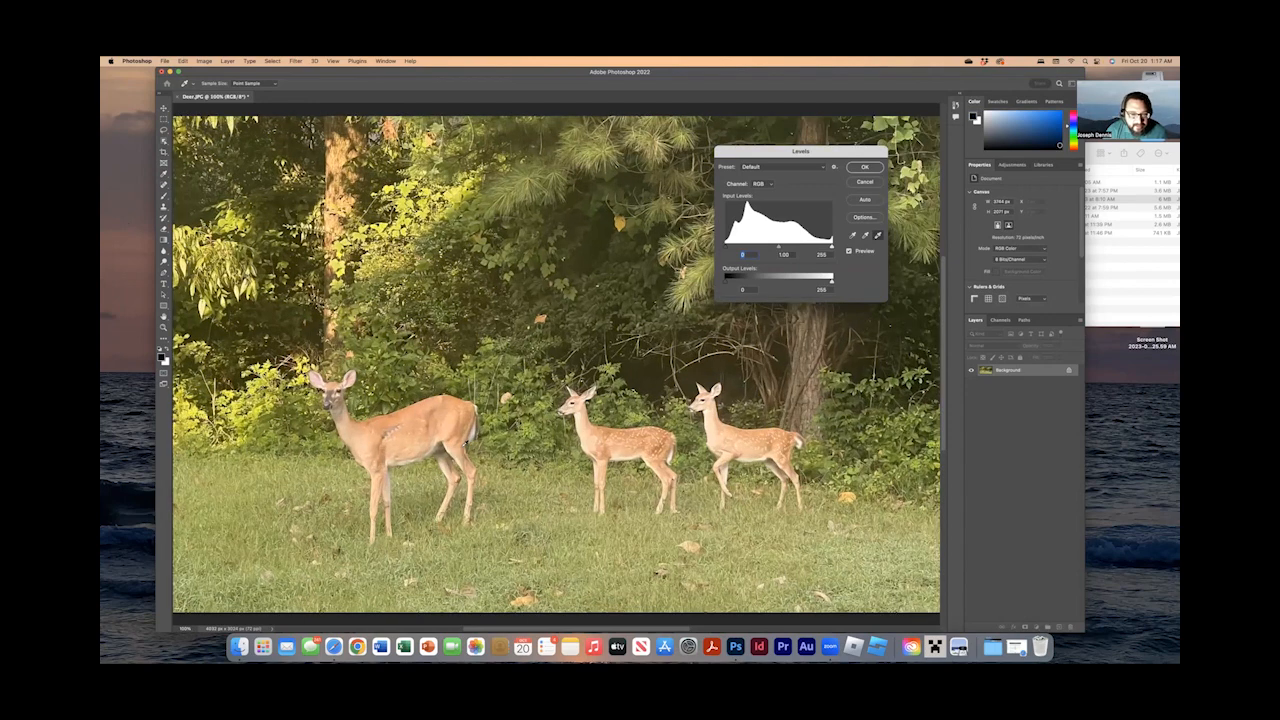
pyautogui.press('super+equal')
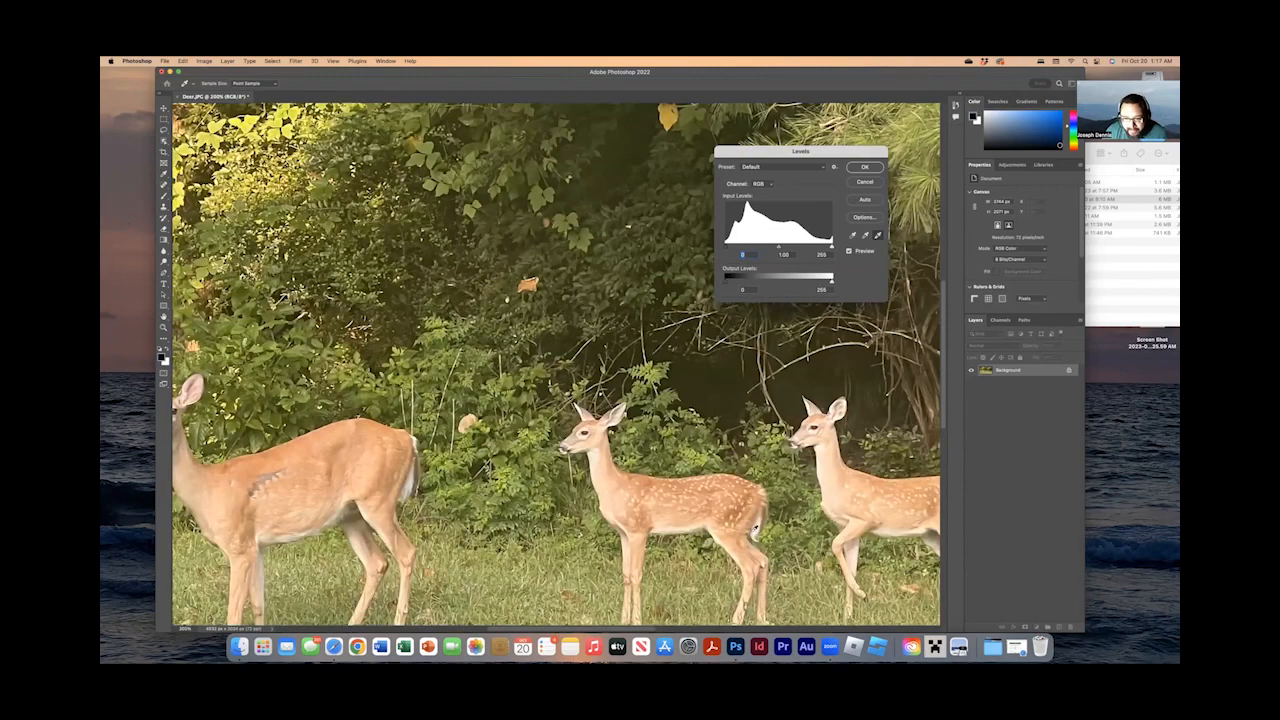
pyautogui.click(757, 530)
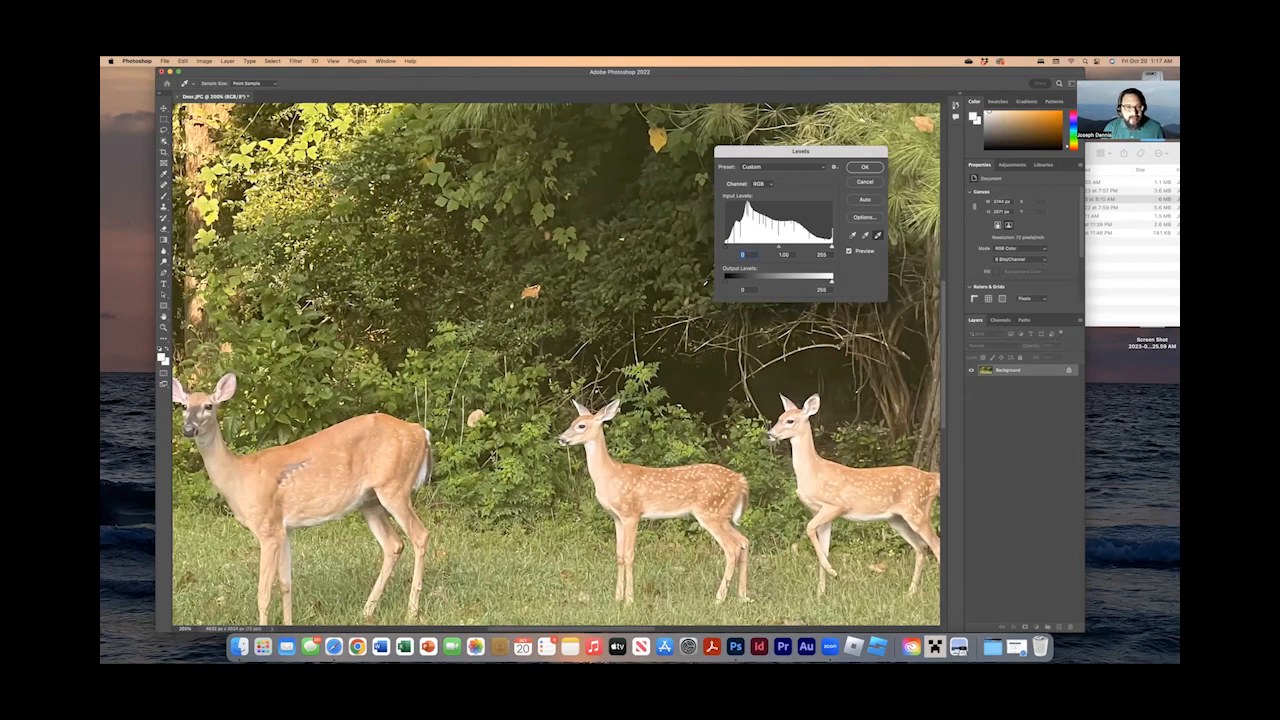
pyautogui.press('super+minus')
pyautogui.press('super+minus')
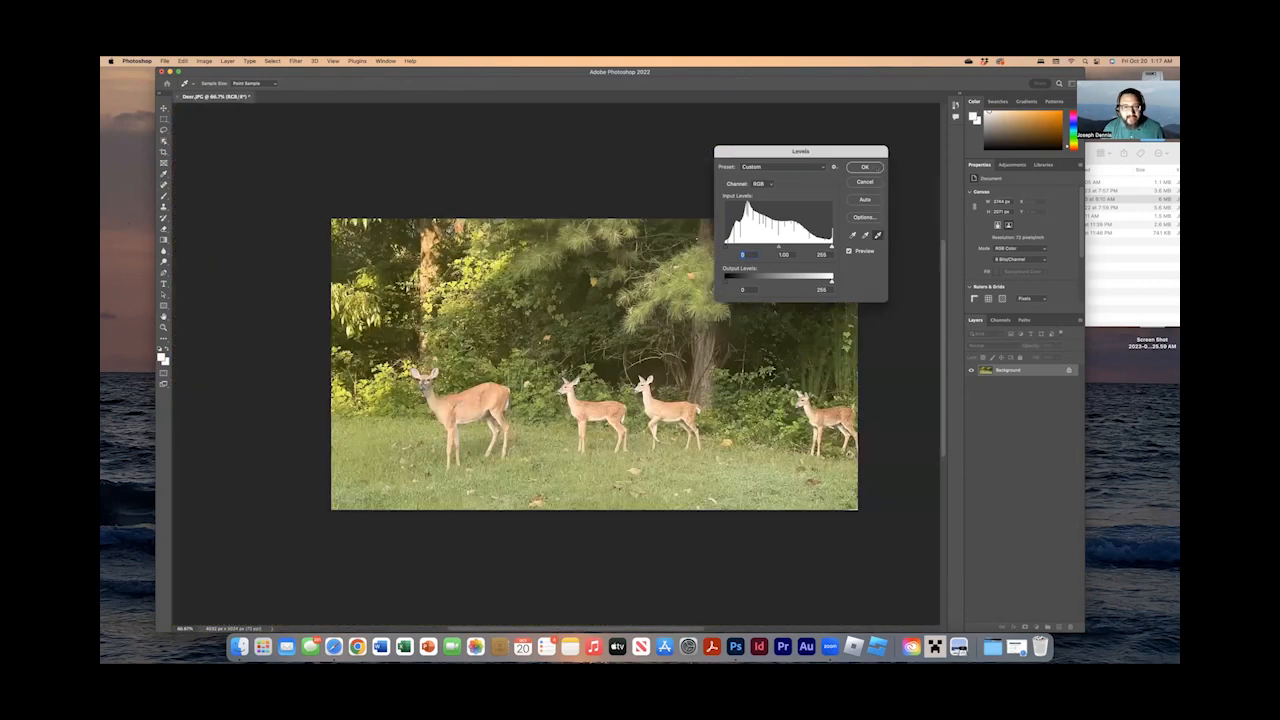
pyautogui.click(876, 168)
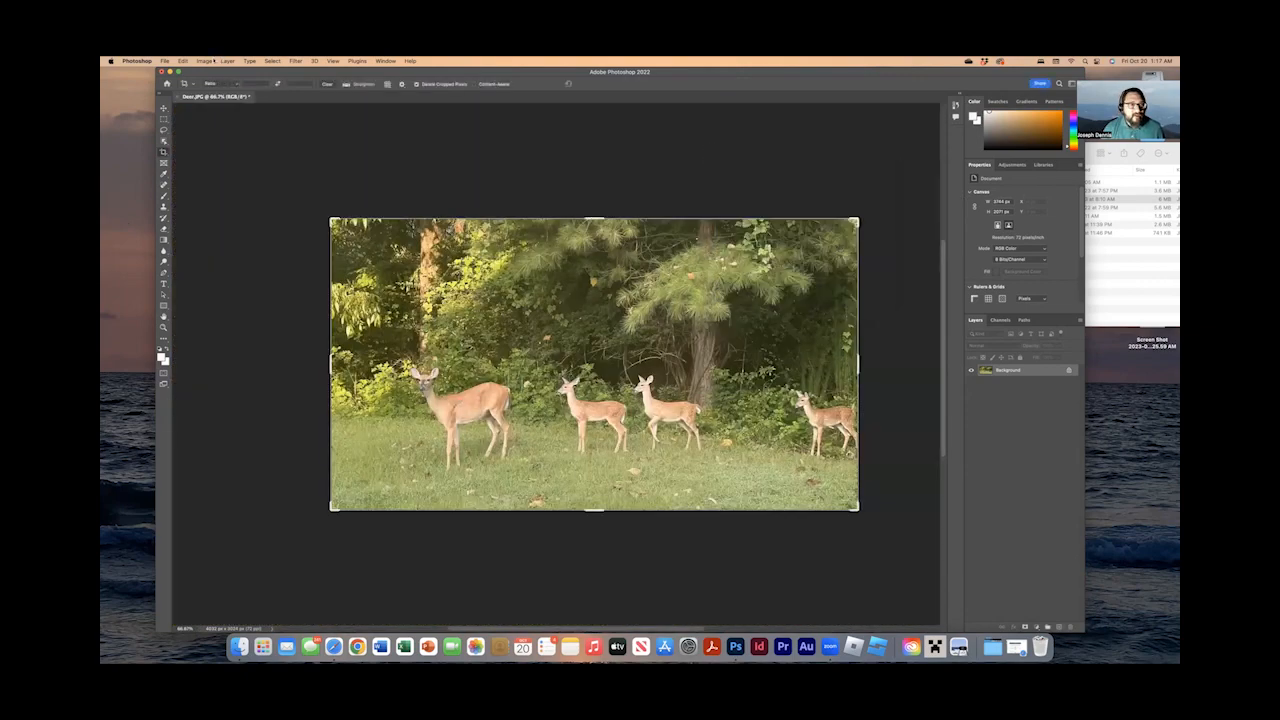
# Apply a Curves adjustment with the white point sampled from the white fur on the second deer's rump.
pyautogui.click(222, 61)
pyautogui.moveTo(205, 61)
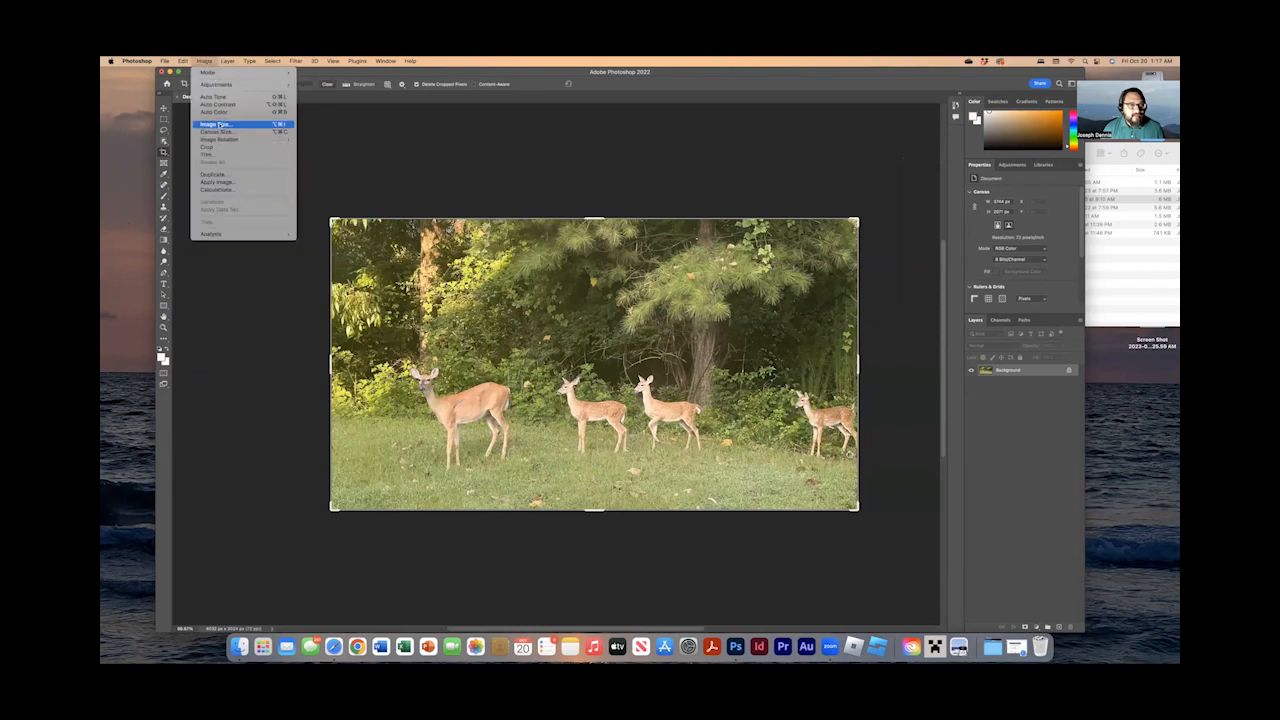
pyautogui.moveTo(215, 84)
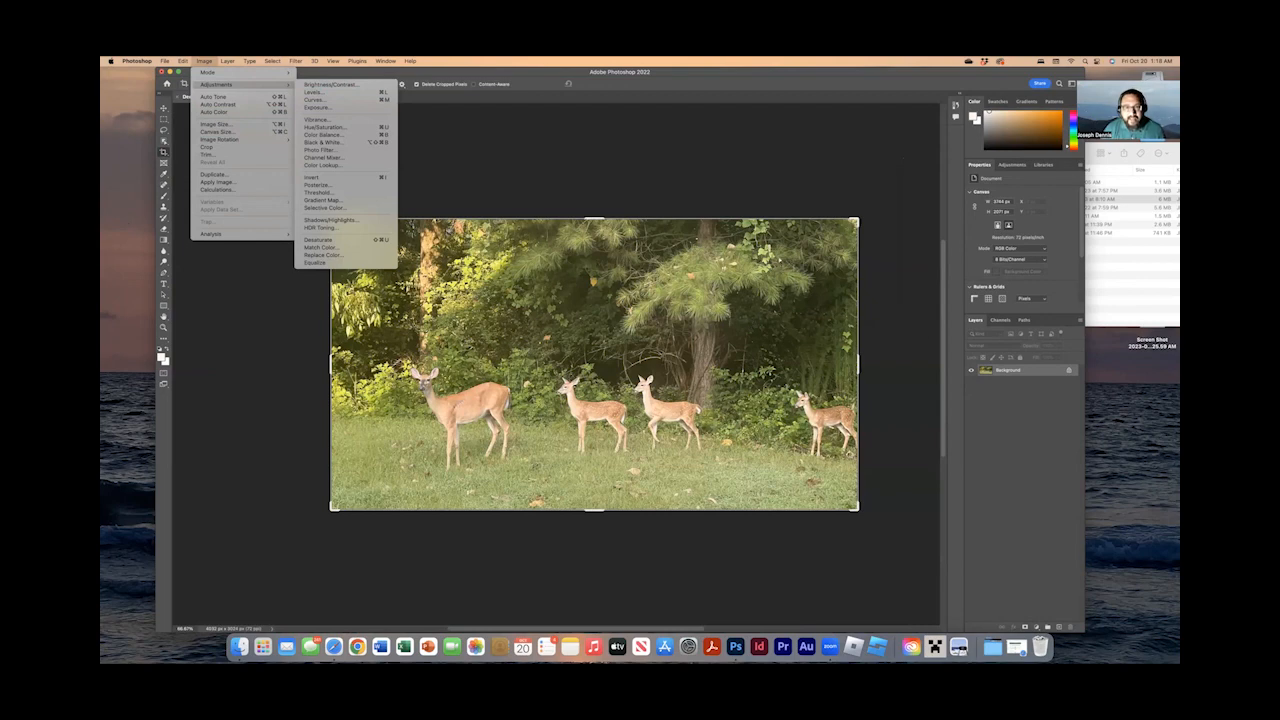
pyautogui.click(315, 99)
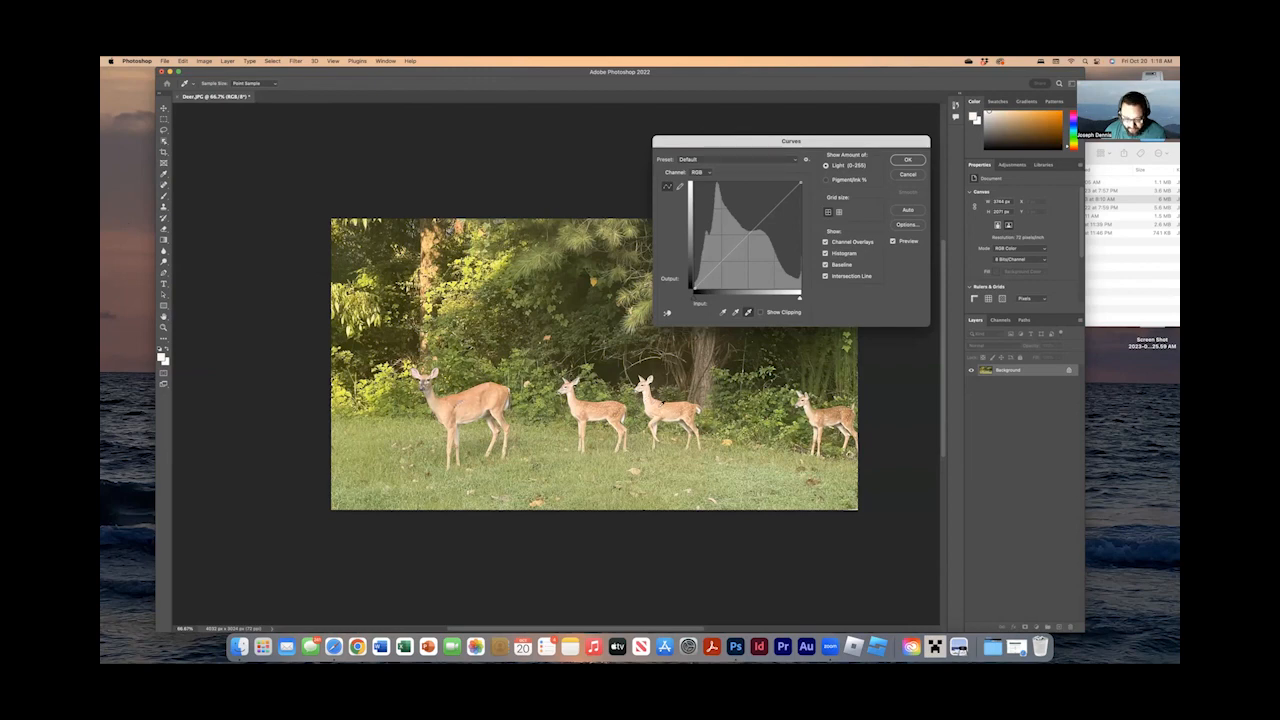
pyautogui.press('super+plus')
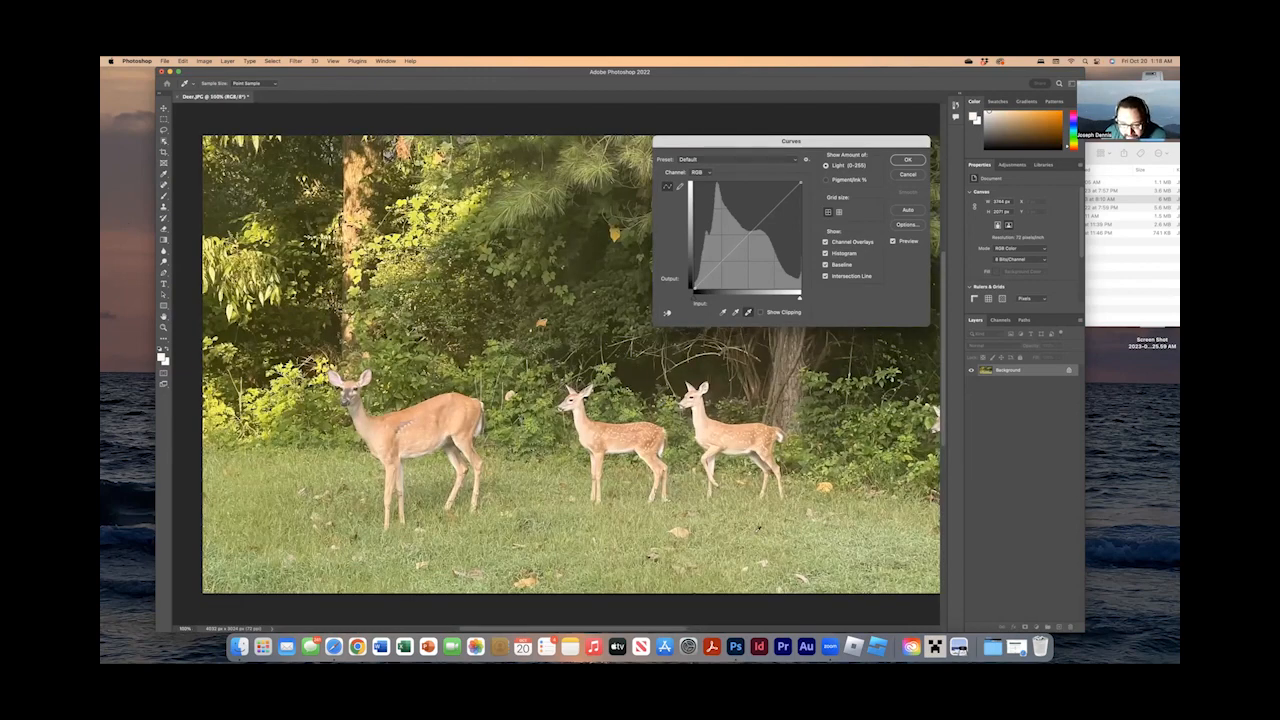
pyautogui.press('super+plus')
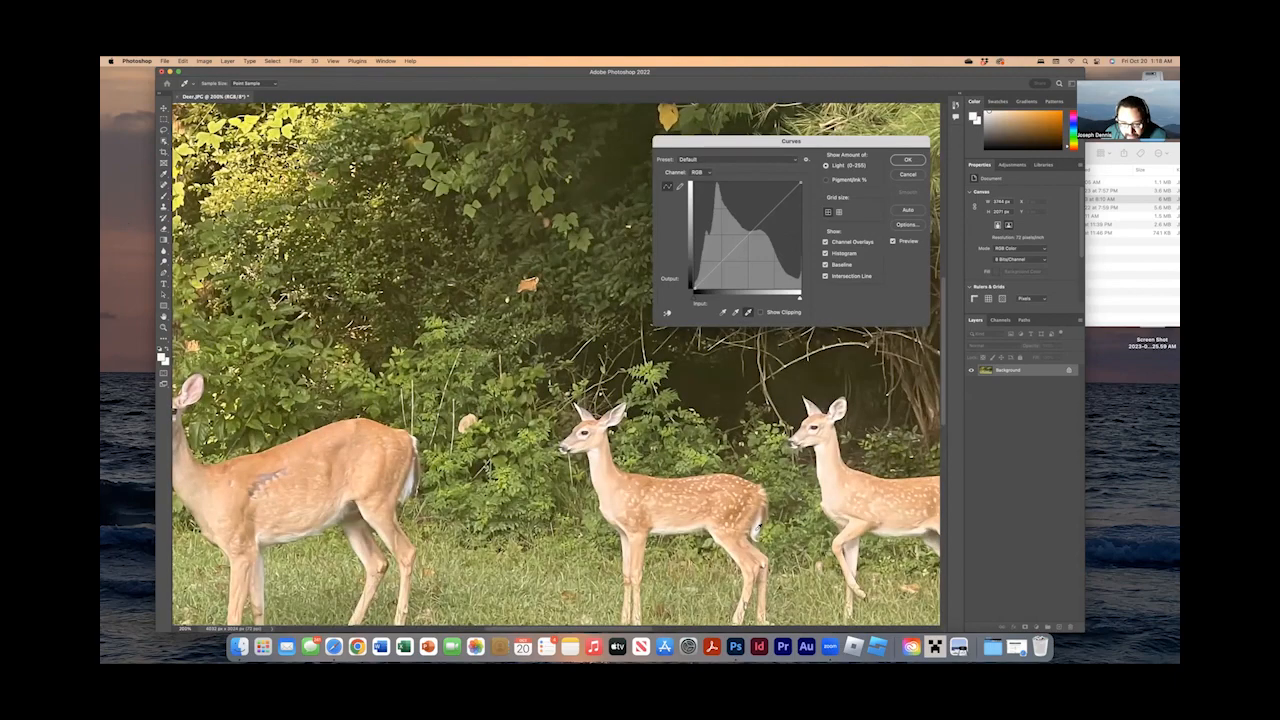
pyautogui.click(757, 529)
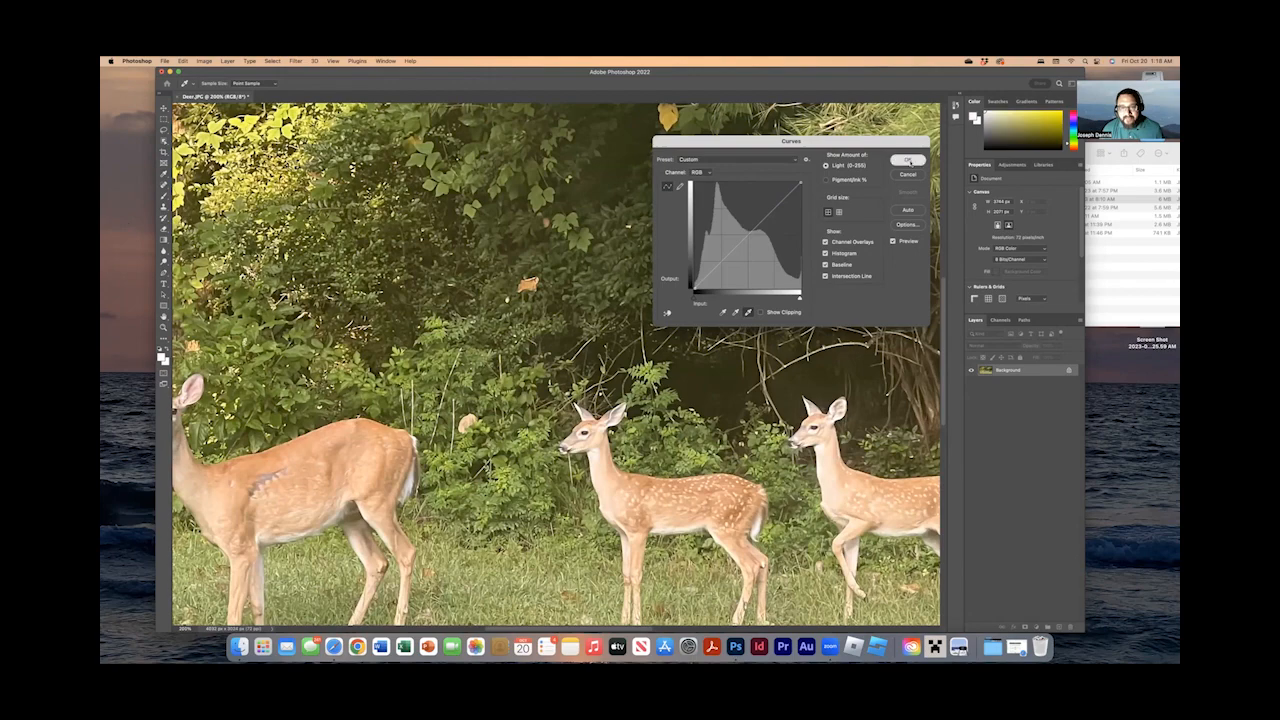
pyautogui.click(907, 160)
pyautogui.press('c')
pyautogui.press('super+minus')
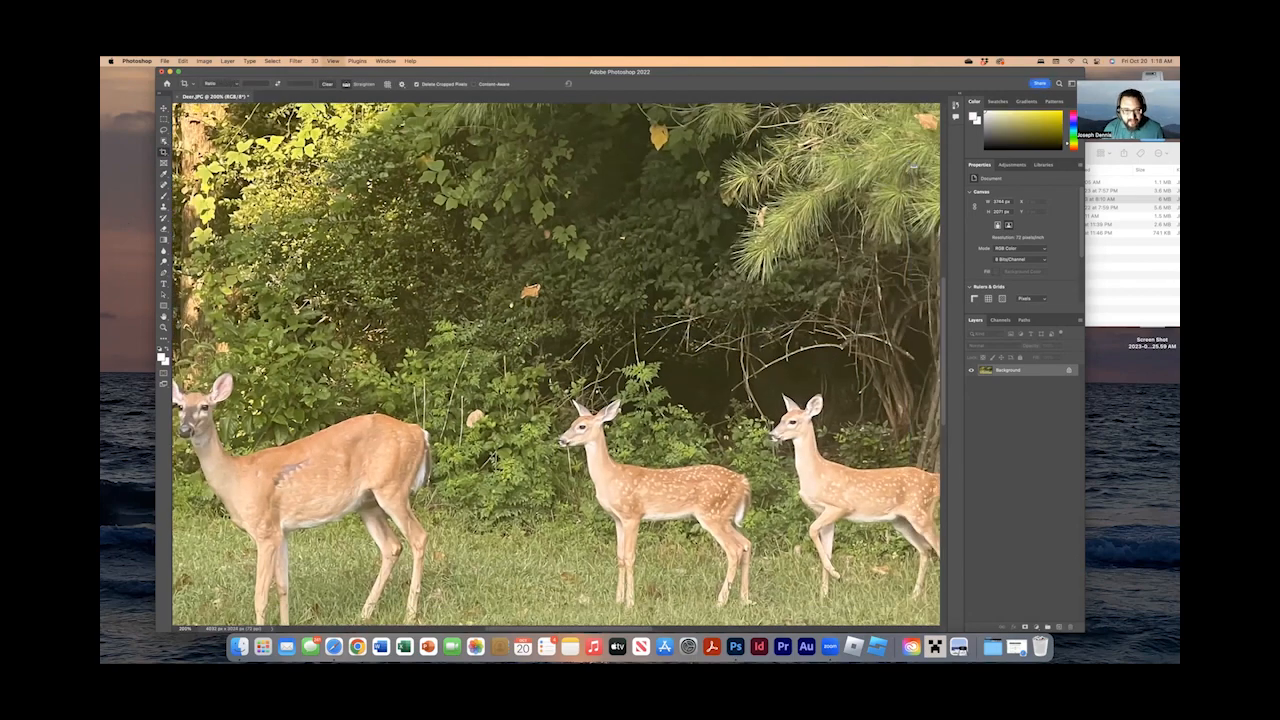
pyautogui.press('super+minus')
pyautogui.press('super+minus')
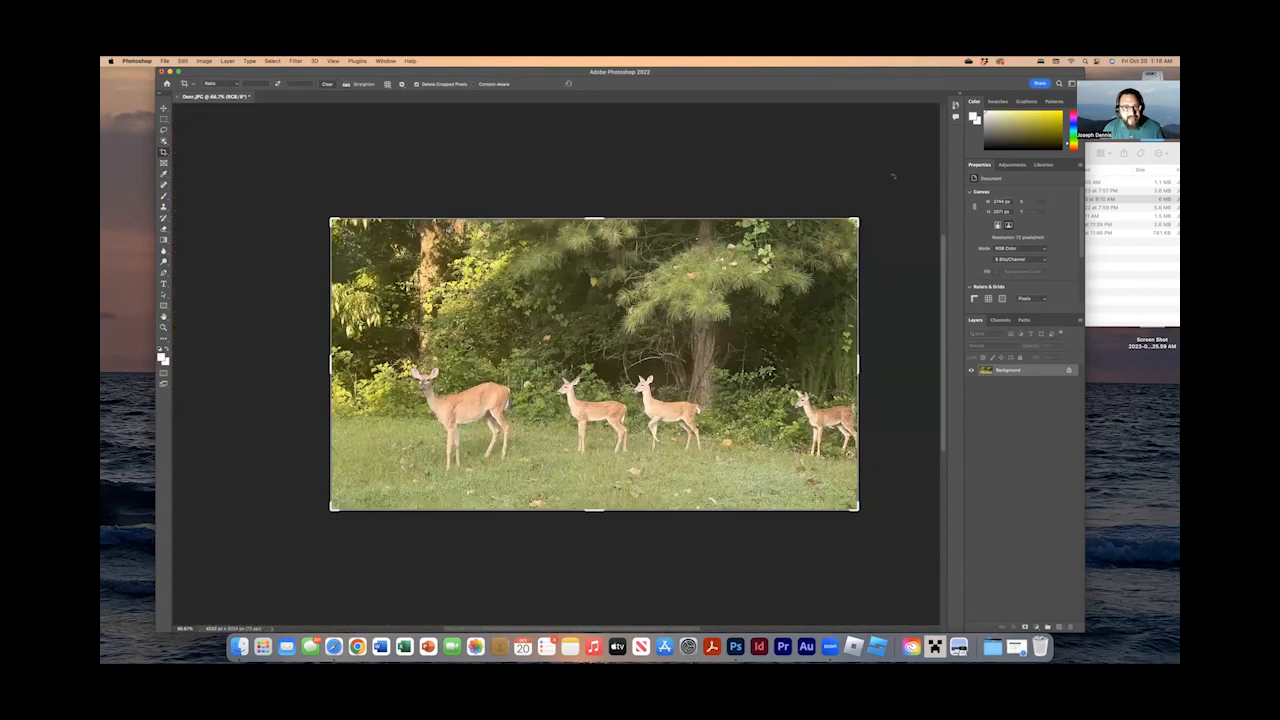
# Save the edited deer photo in ProjectFiles as Deer_EDIT.jpg, a JPEG with High quality and the Baseline Standard format.
pyautogui.click(165, 61)
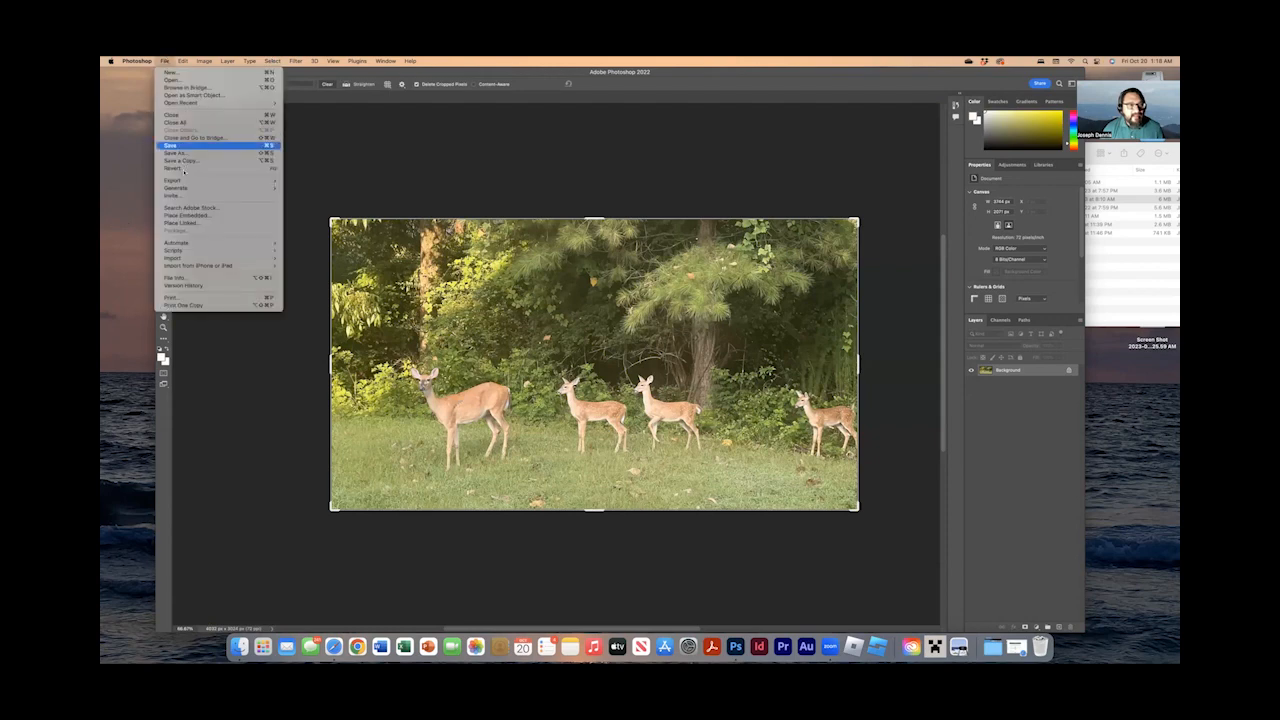
pyautogui.click(175, 152)
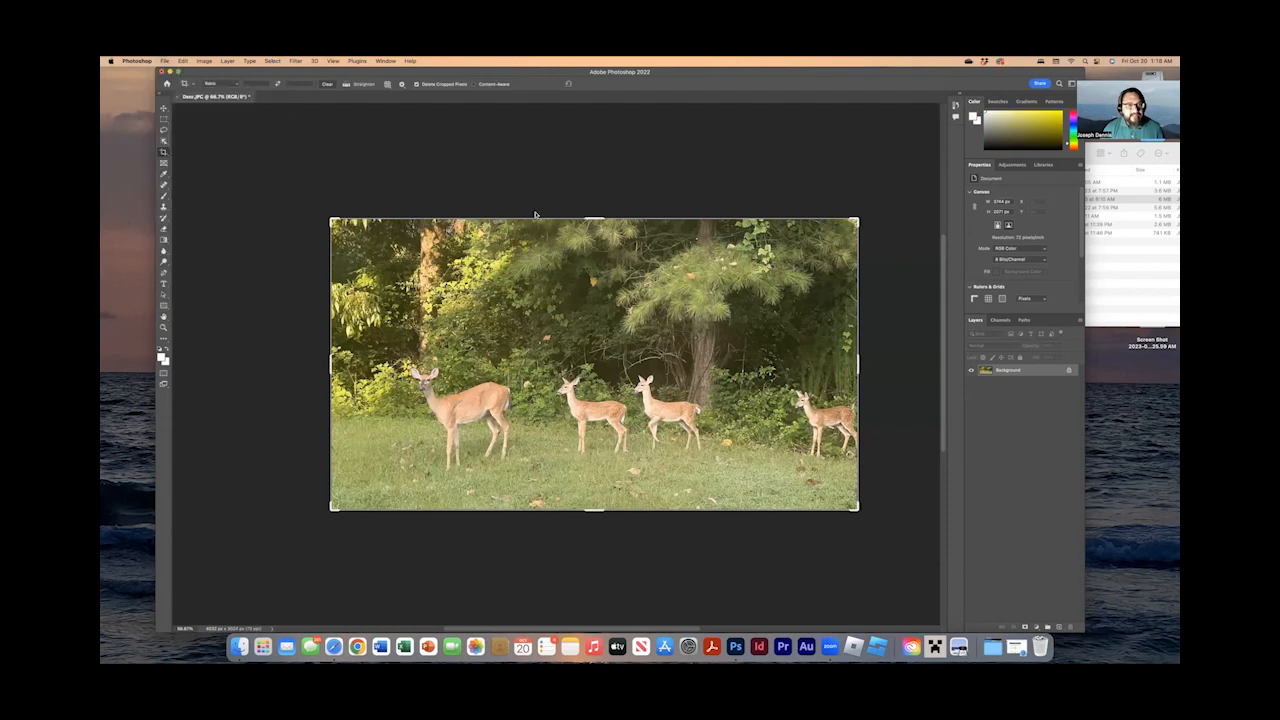
pyautogui.click(638, 195)
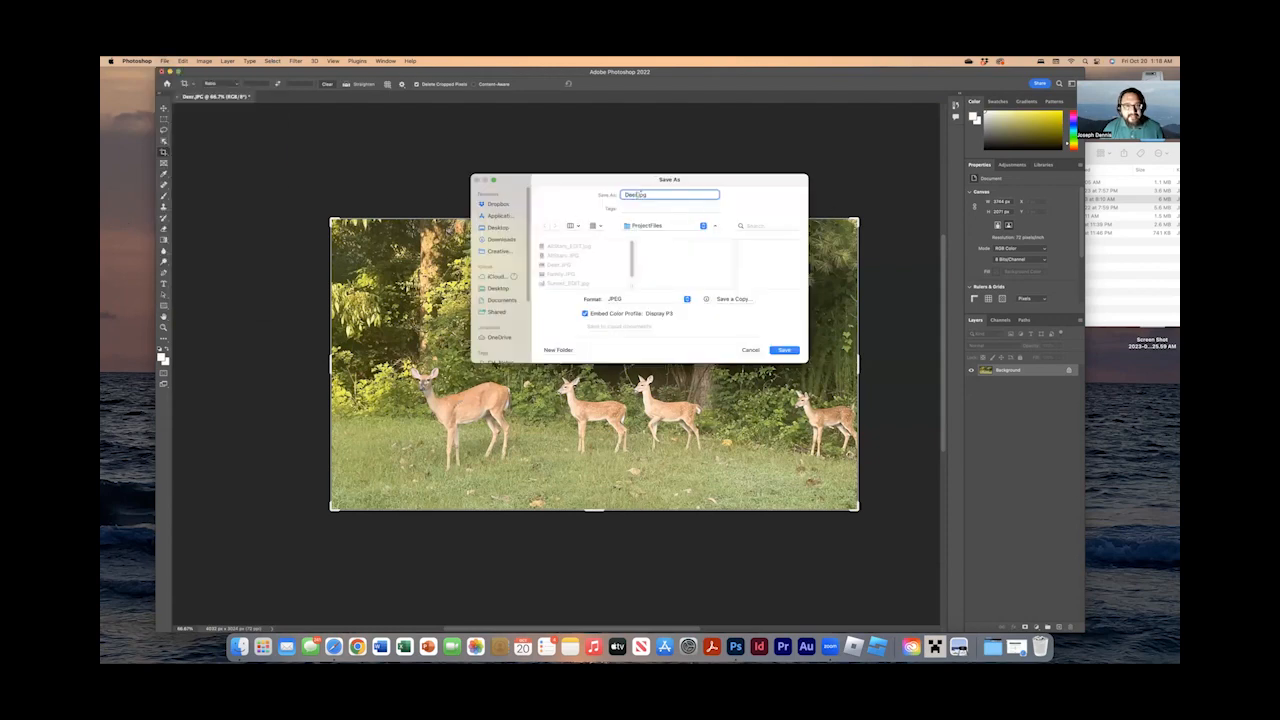
pyautogui.write('_EDIT')
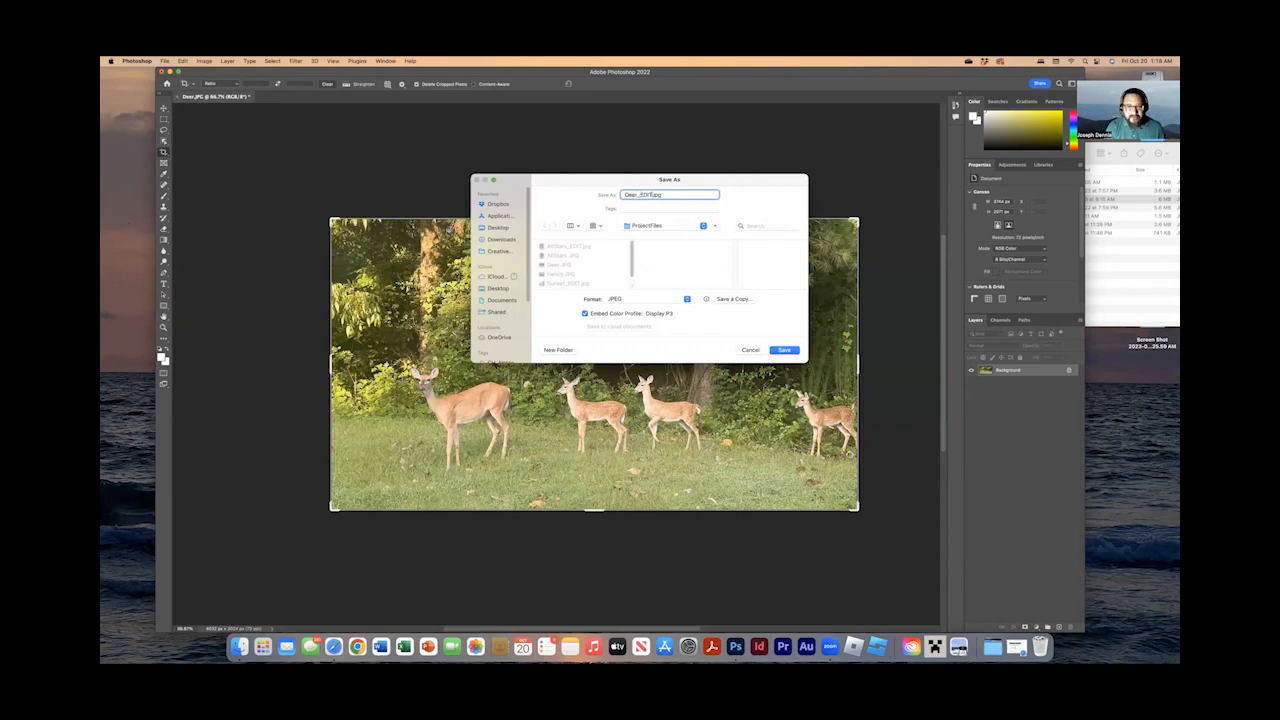
pyautogui.press('Return')
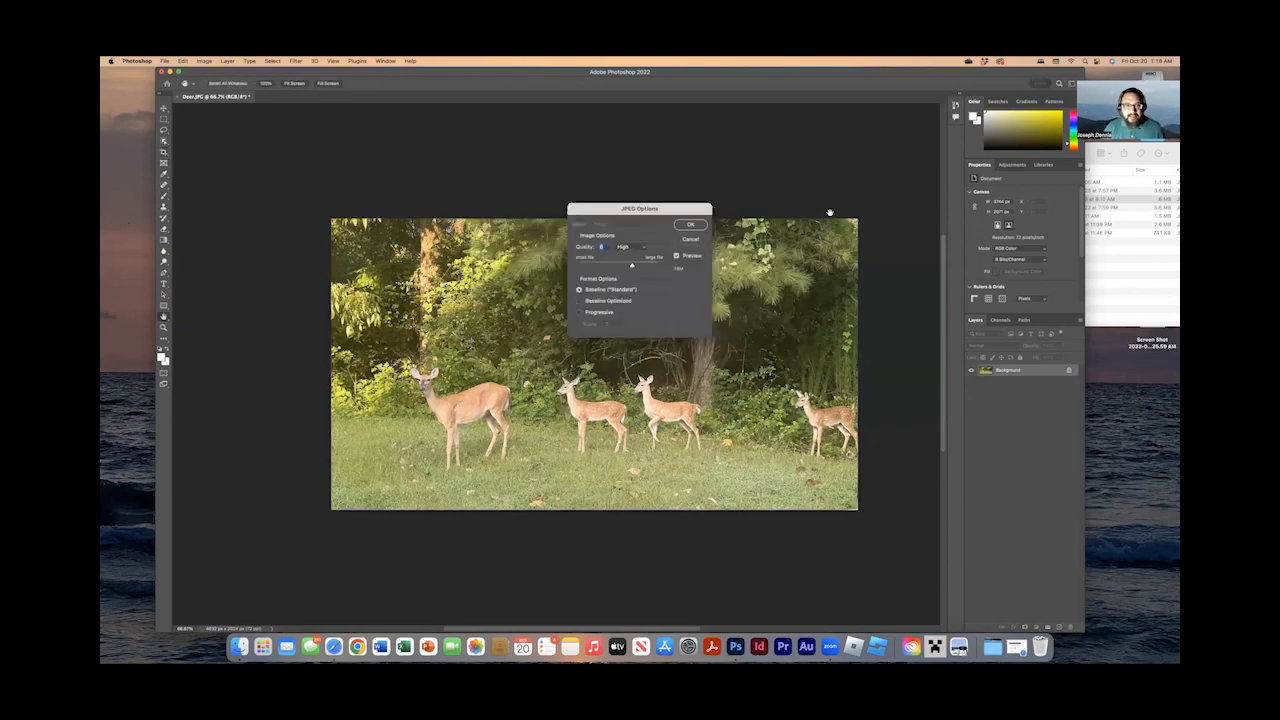
pyautogui.click(697, 224)
pyautogui.press('c')
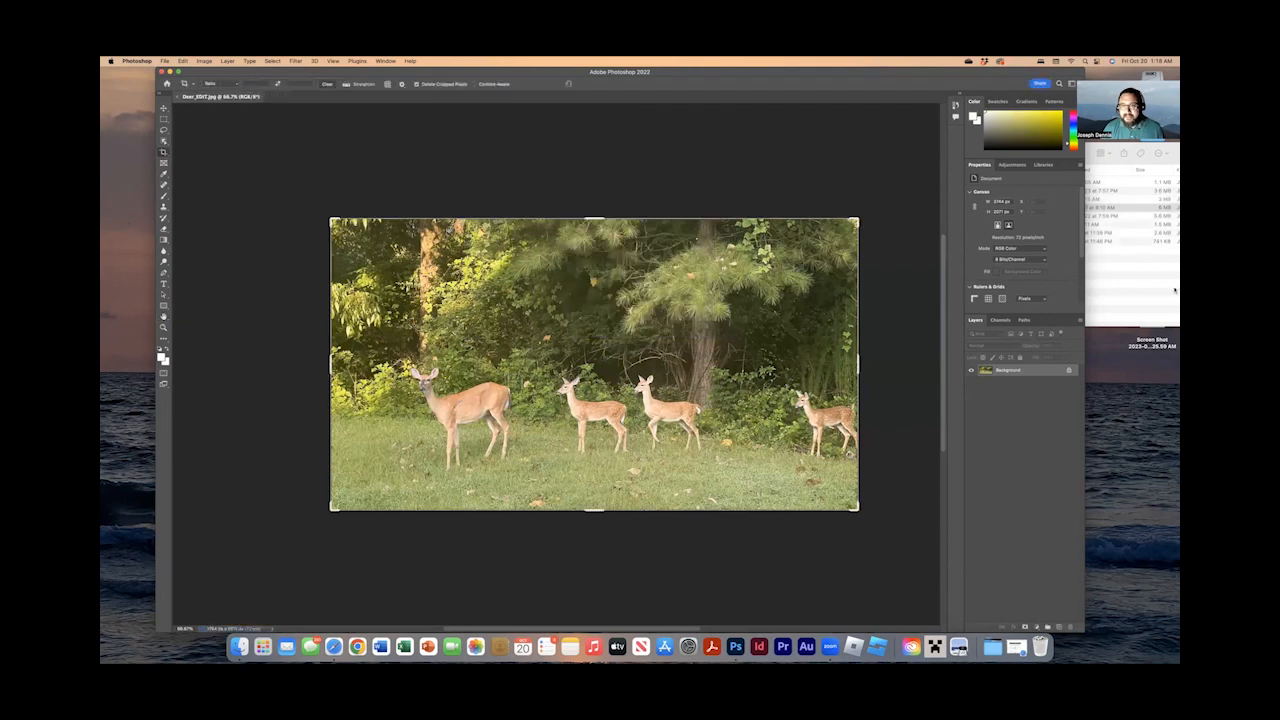
# Switch to Finder and open Deer_EDIT.jpg and the original Deer.JPG in Preview to compare them, and close both previews.
pyautogui.click(1172, 290)
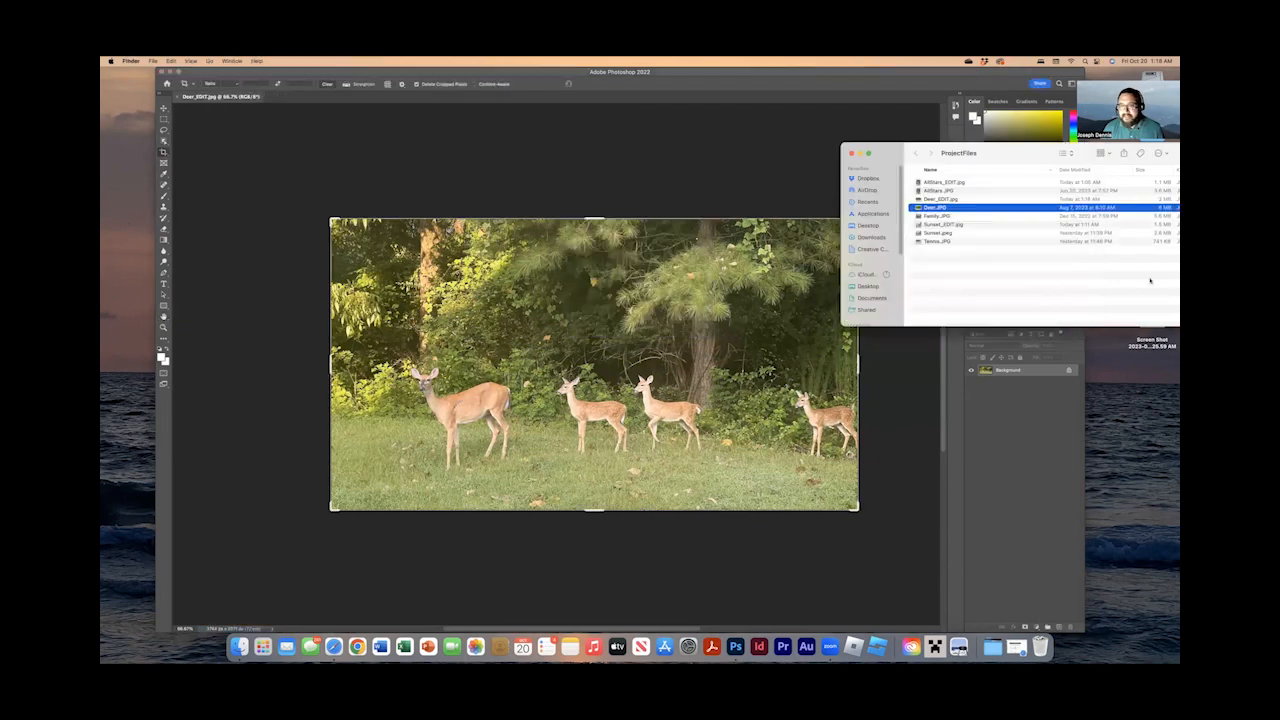
pyautogui.doubleClick(949, 200)
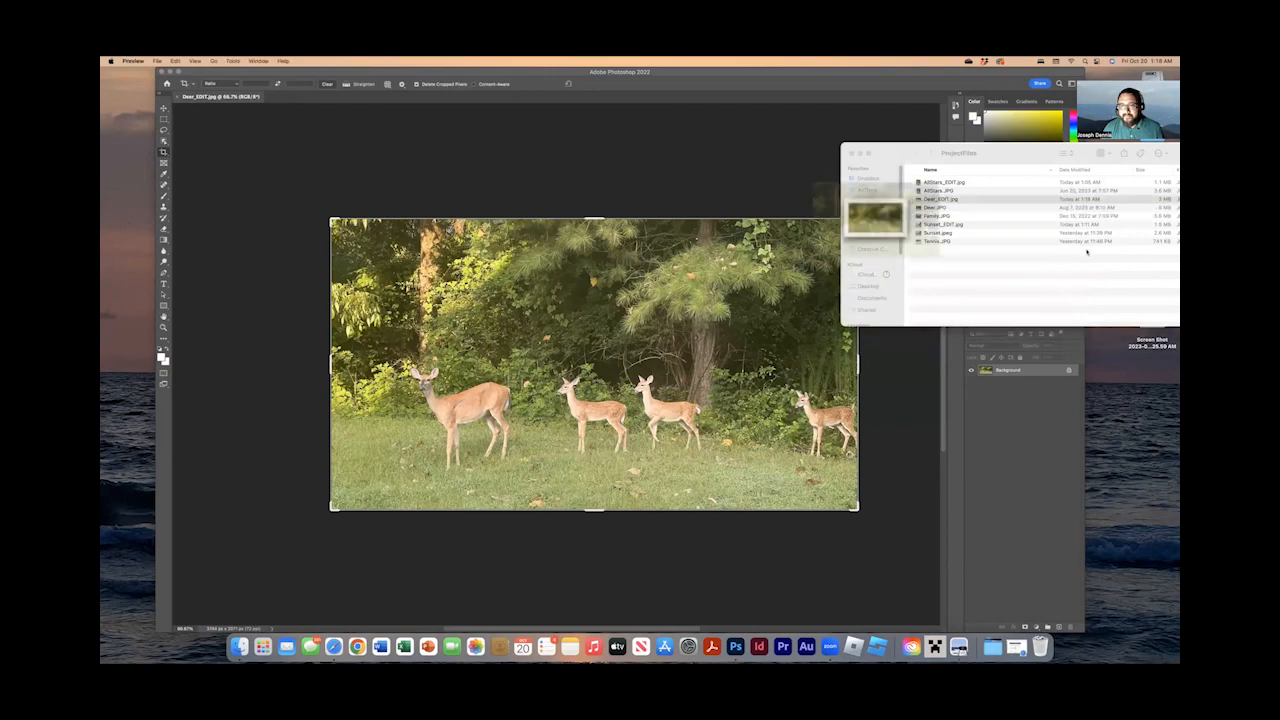
pyautogui.click(957, 202)
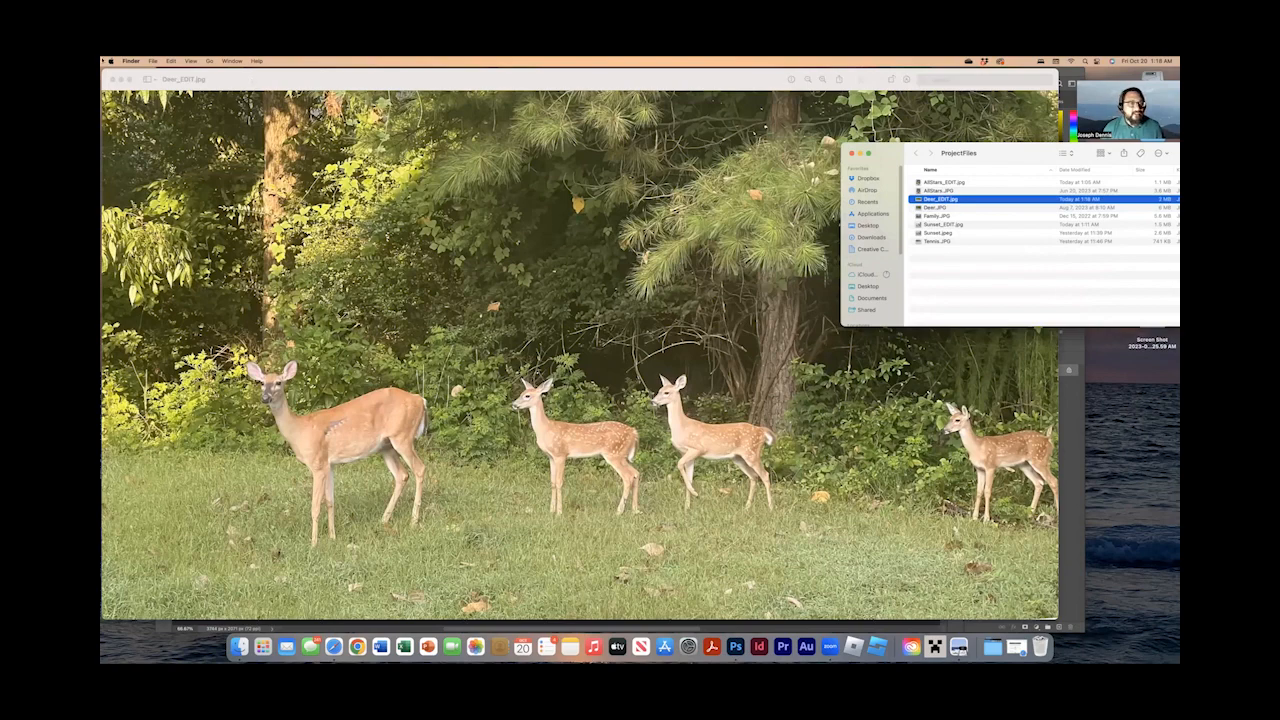
pyautogui.click(121, 75)
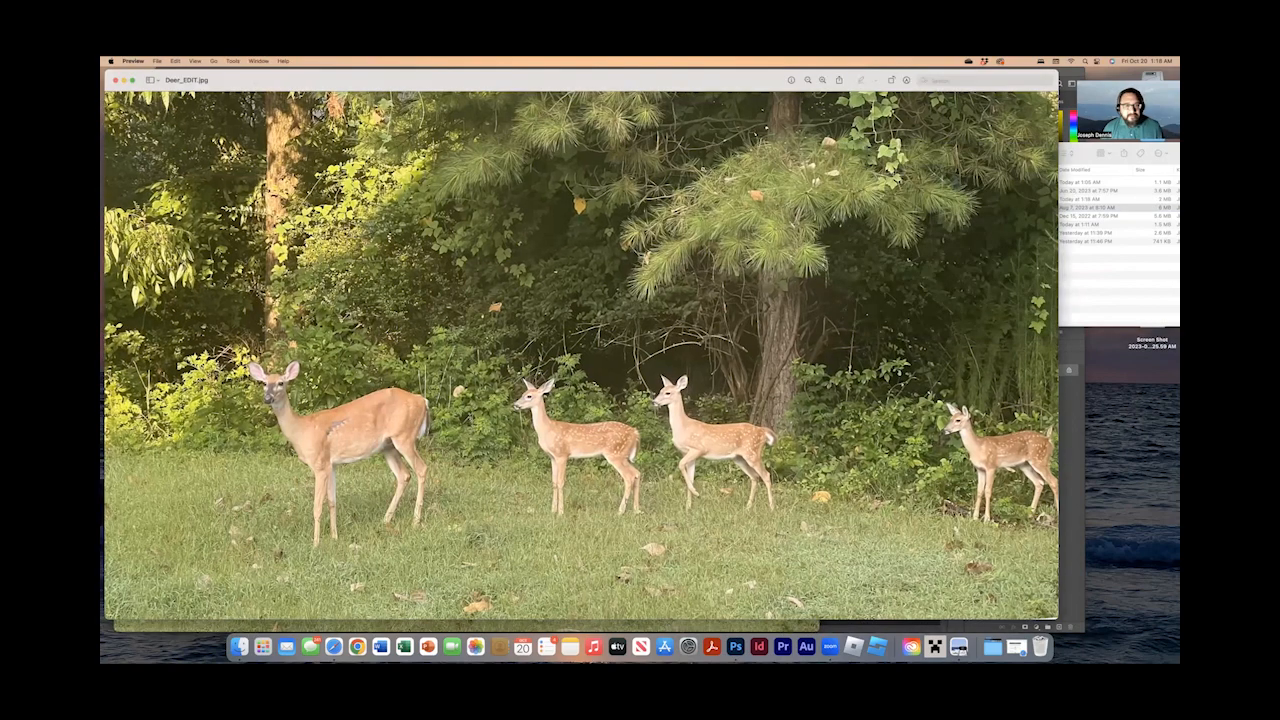
pyautogui.moveTo(105, 70); pyautogui.dragTo(700, 174)
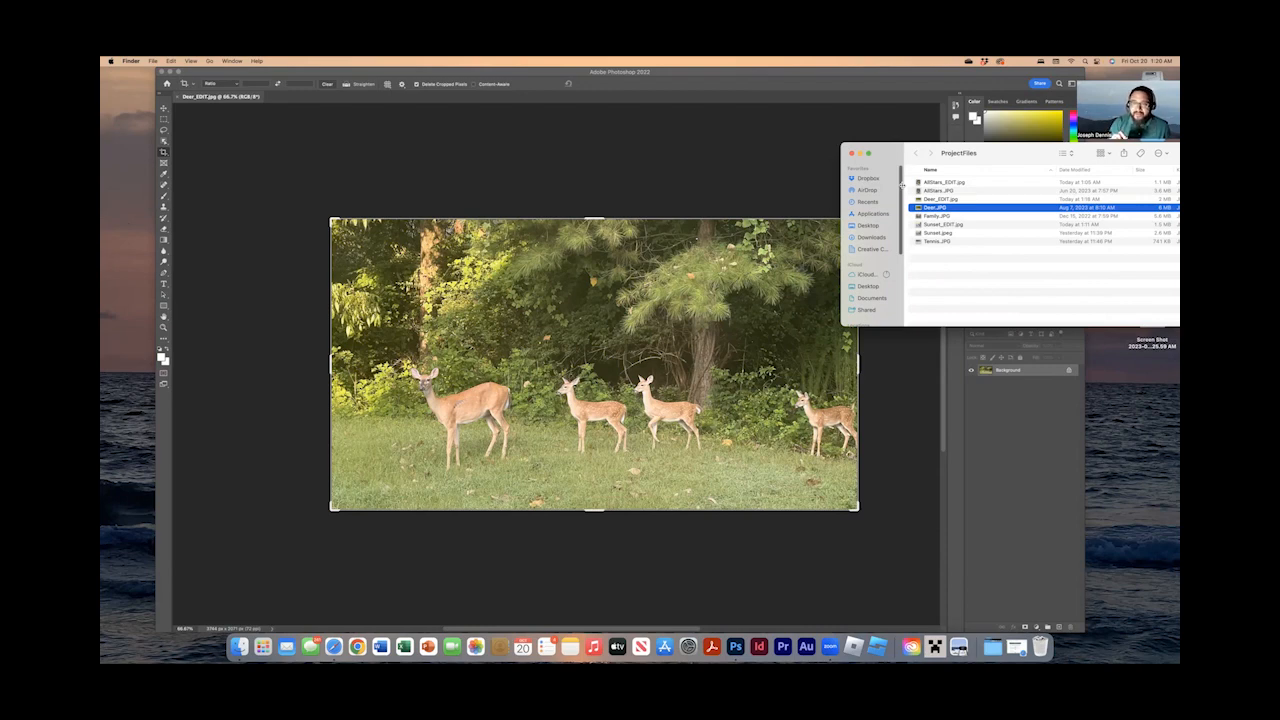
pyautogui.click(358, 137)
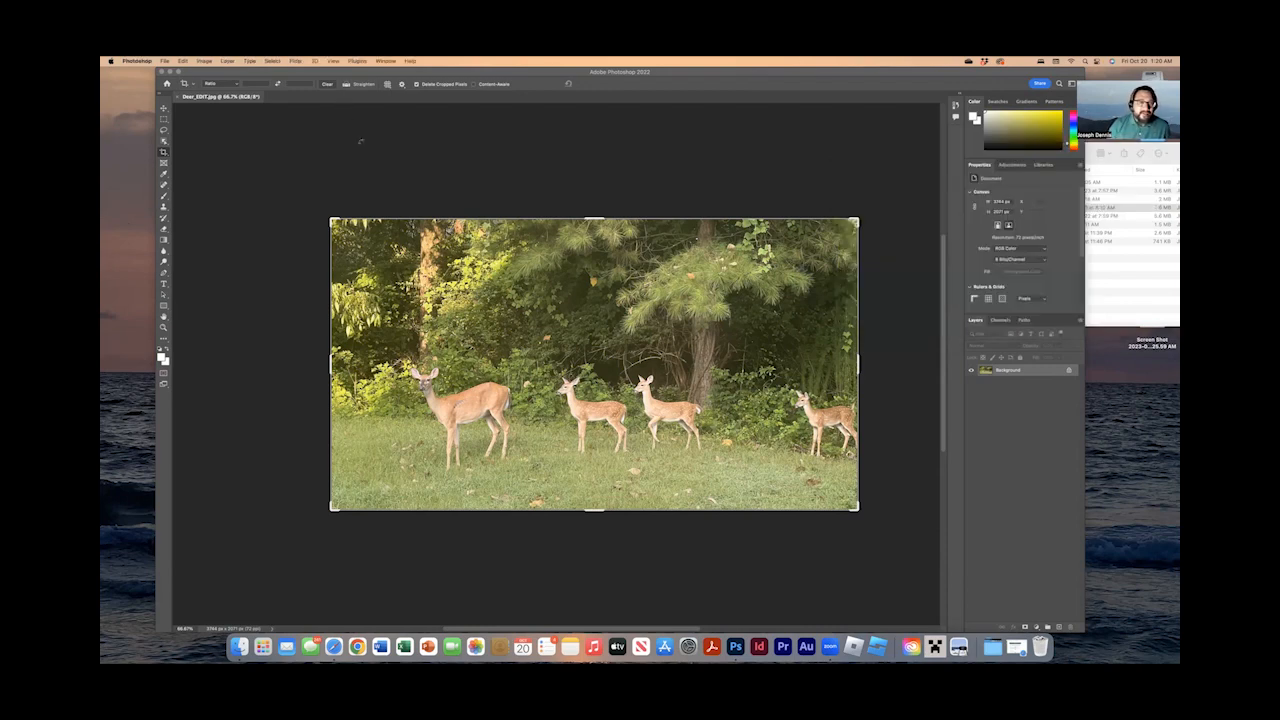
pyautogui.click(205, 61)
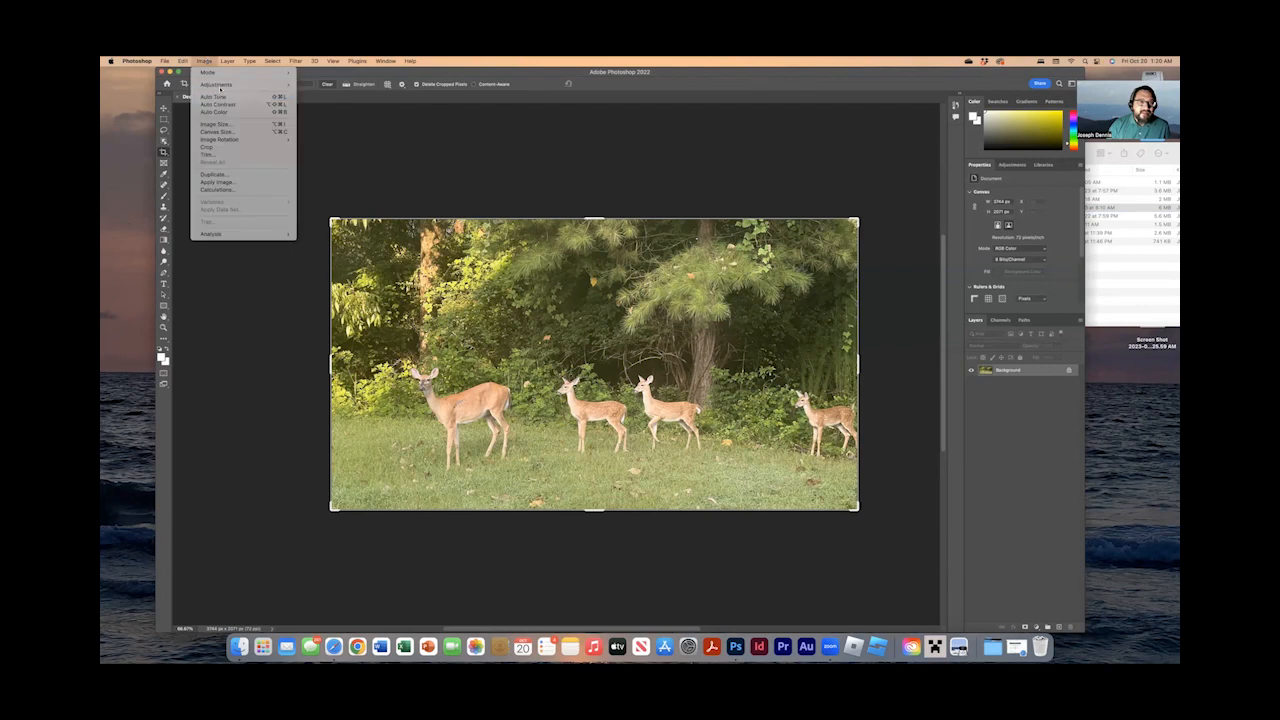
pyautogui.moveTo(228, 72)
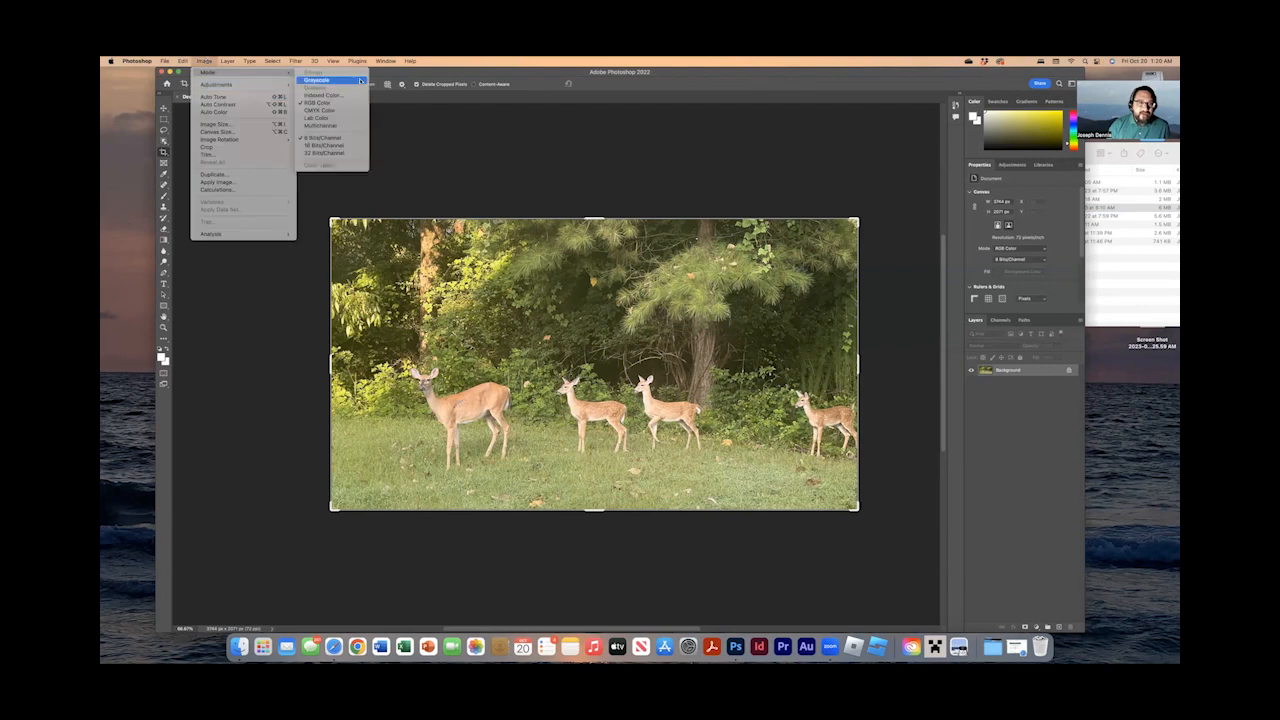
pyautogui.click(623, 186)
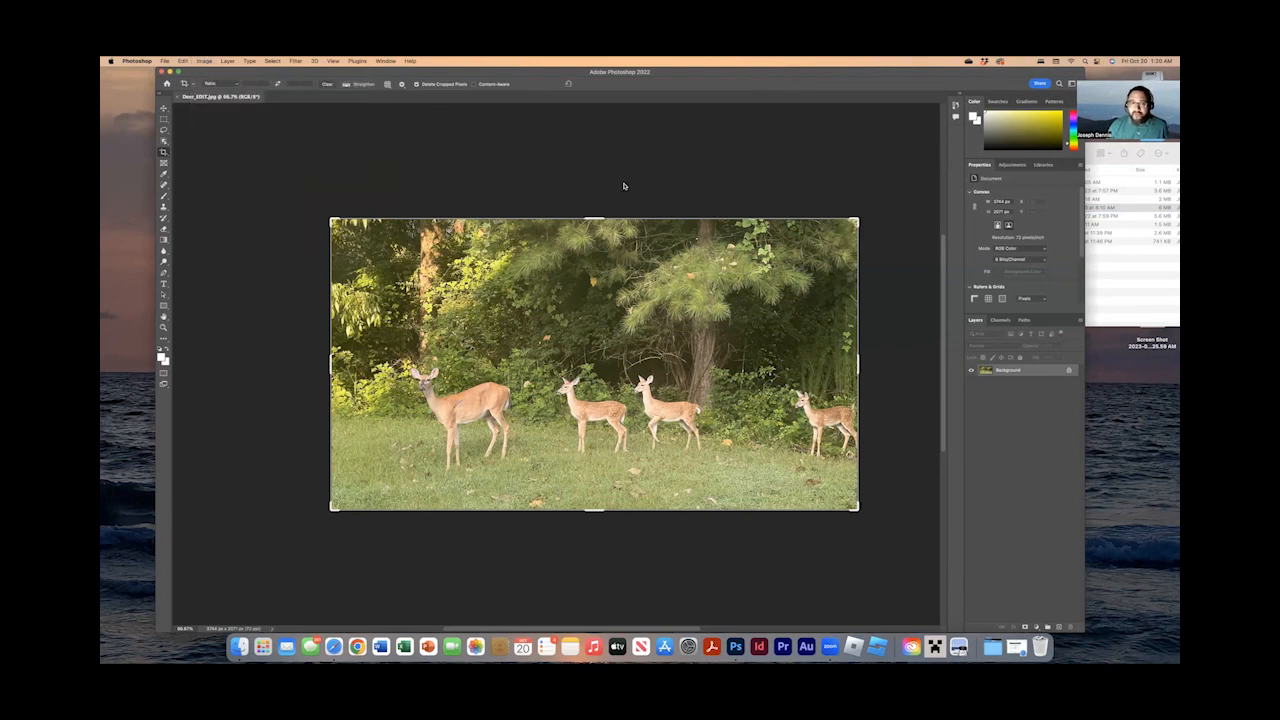